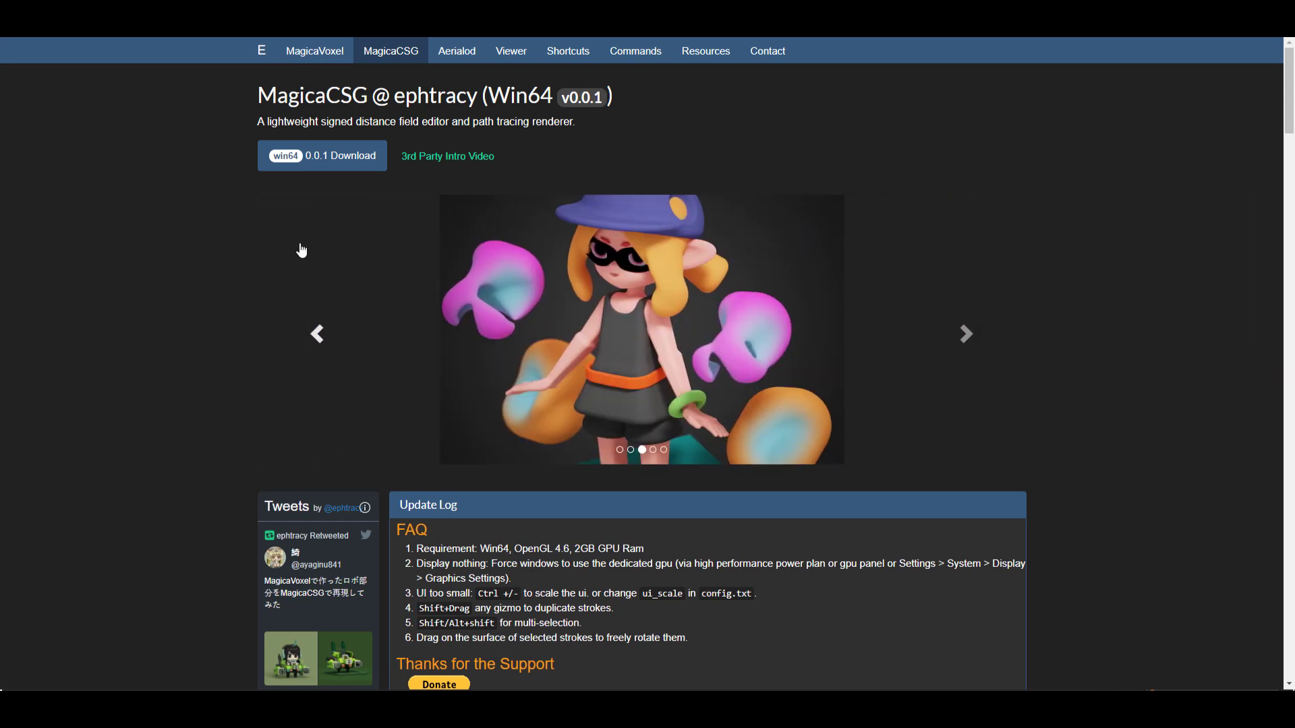
Step: Scroll through the MagicaCSG page and its Tweets feed
scroll(363, 258, down, 1)
scroll(362, 257, down, 8)
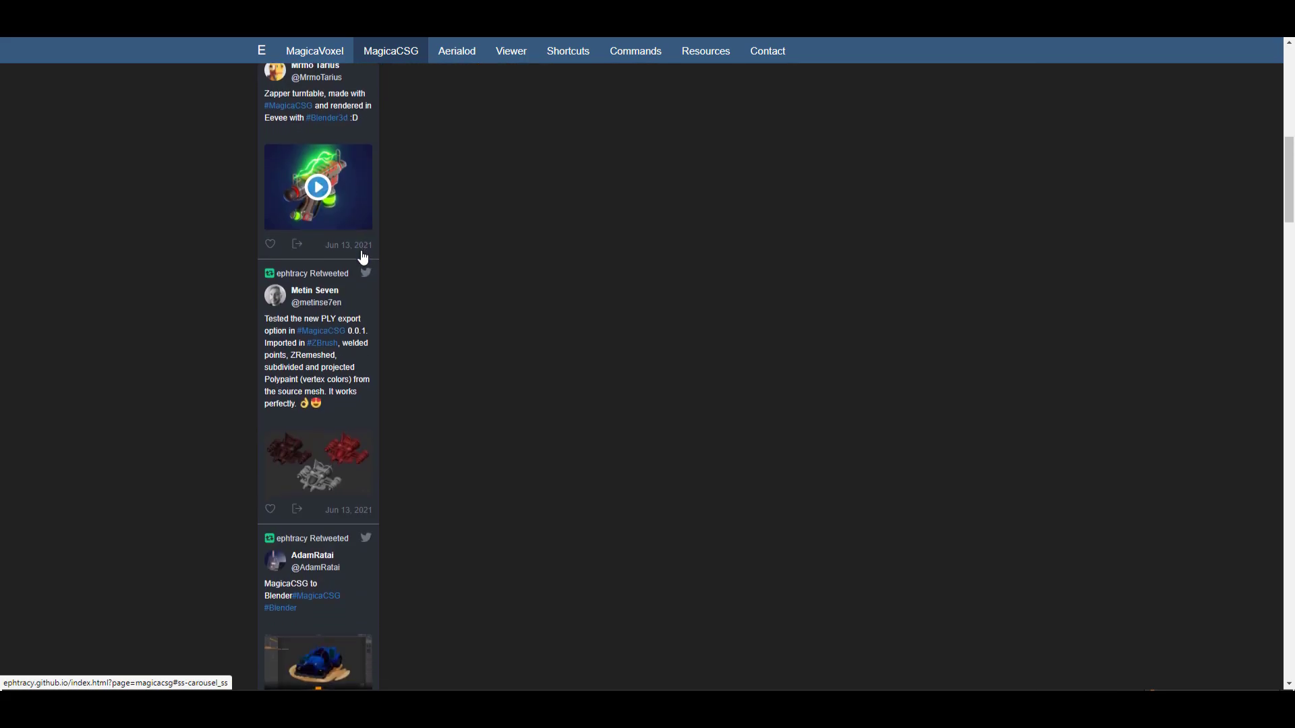
scroll(326, 220, up, 10)
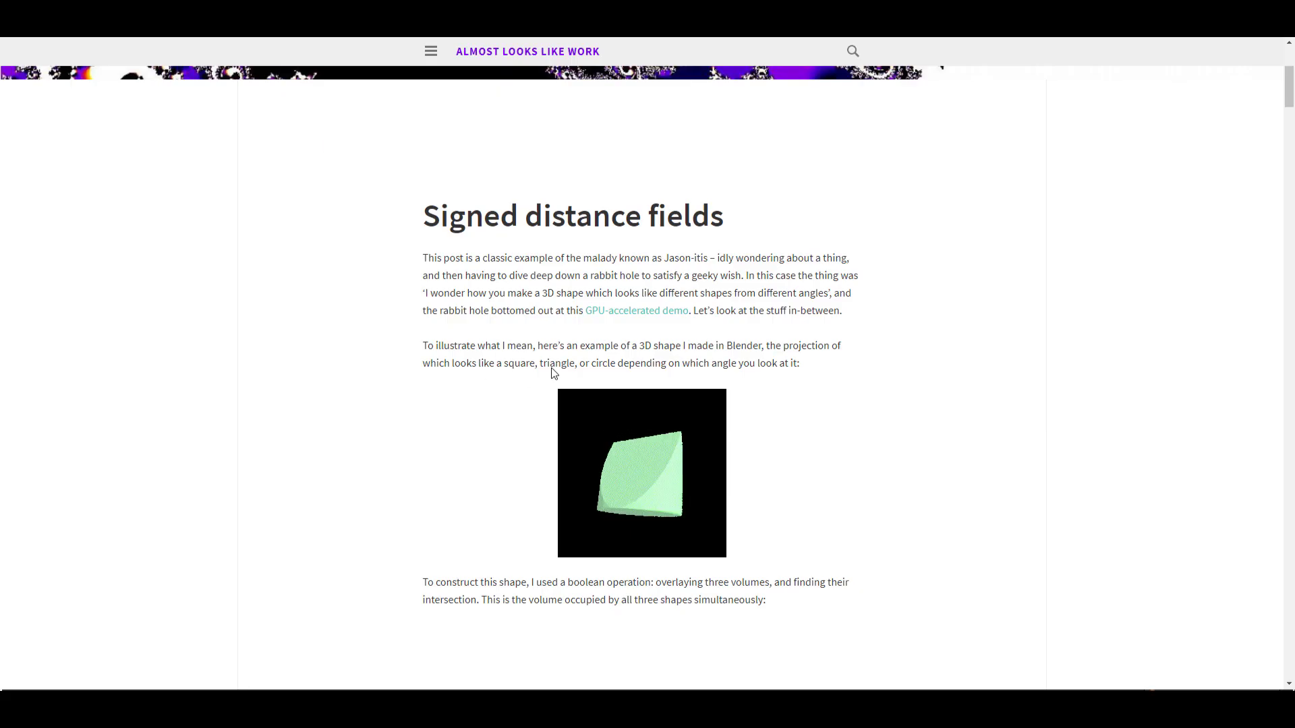
Step: Scroll down and back up through the 'Signed distance fields' blog article
scroll(592, 351, down, 15)
scroll(593, 351, down, 10)
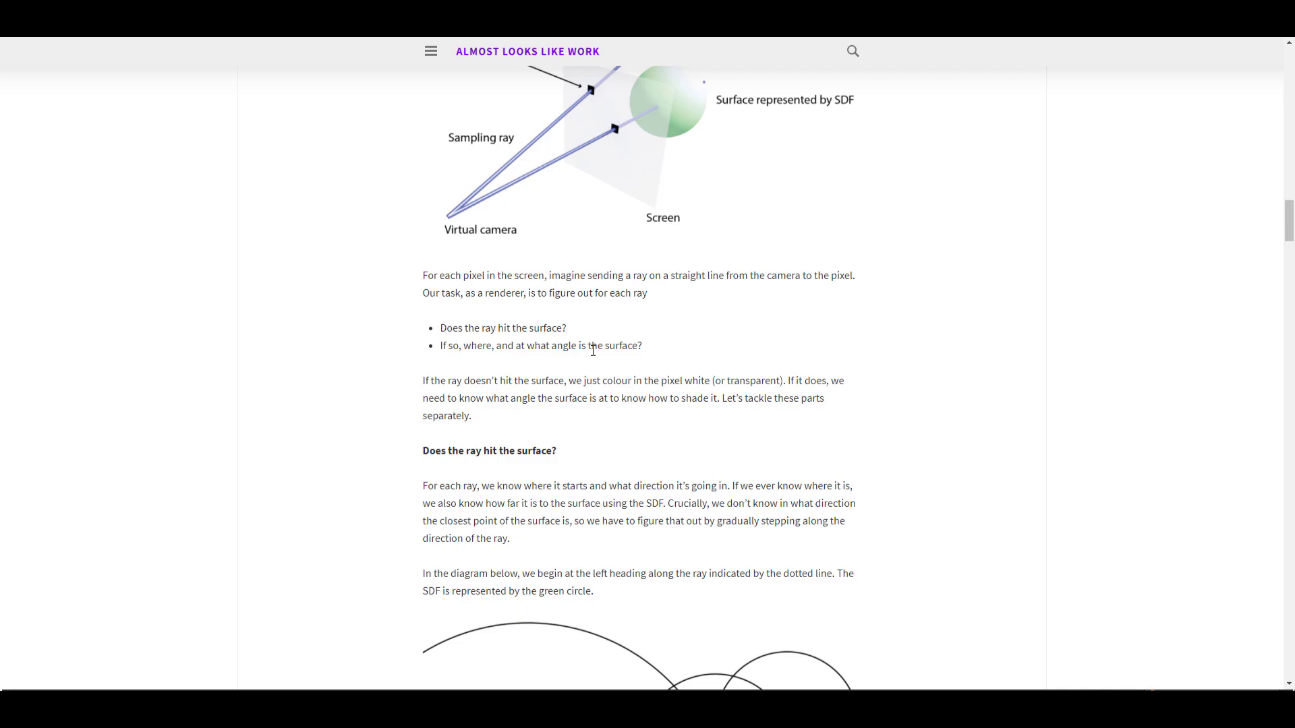
scroll(592, 351, up, 15)
scroll(592, 352, up, 15)
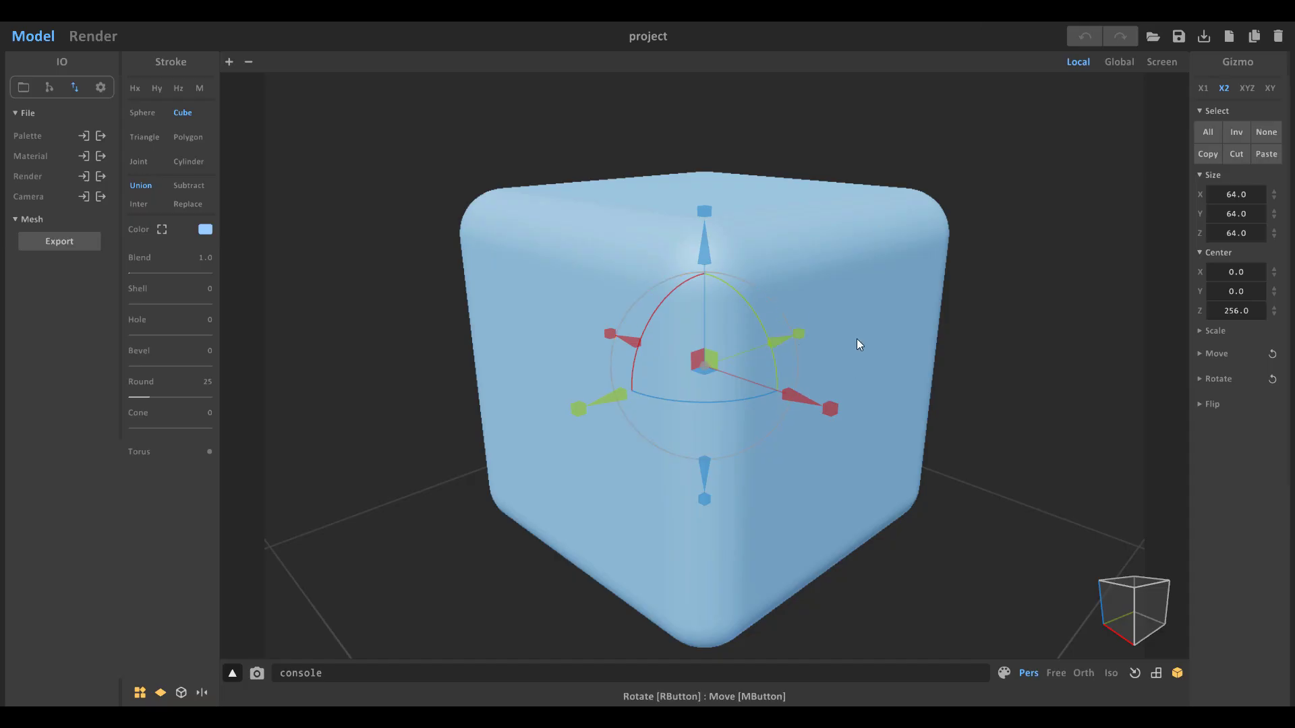
scroll(856, 338, up, 2)
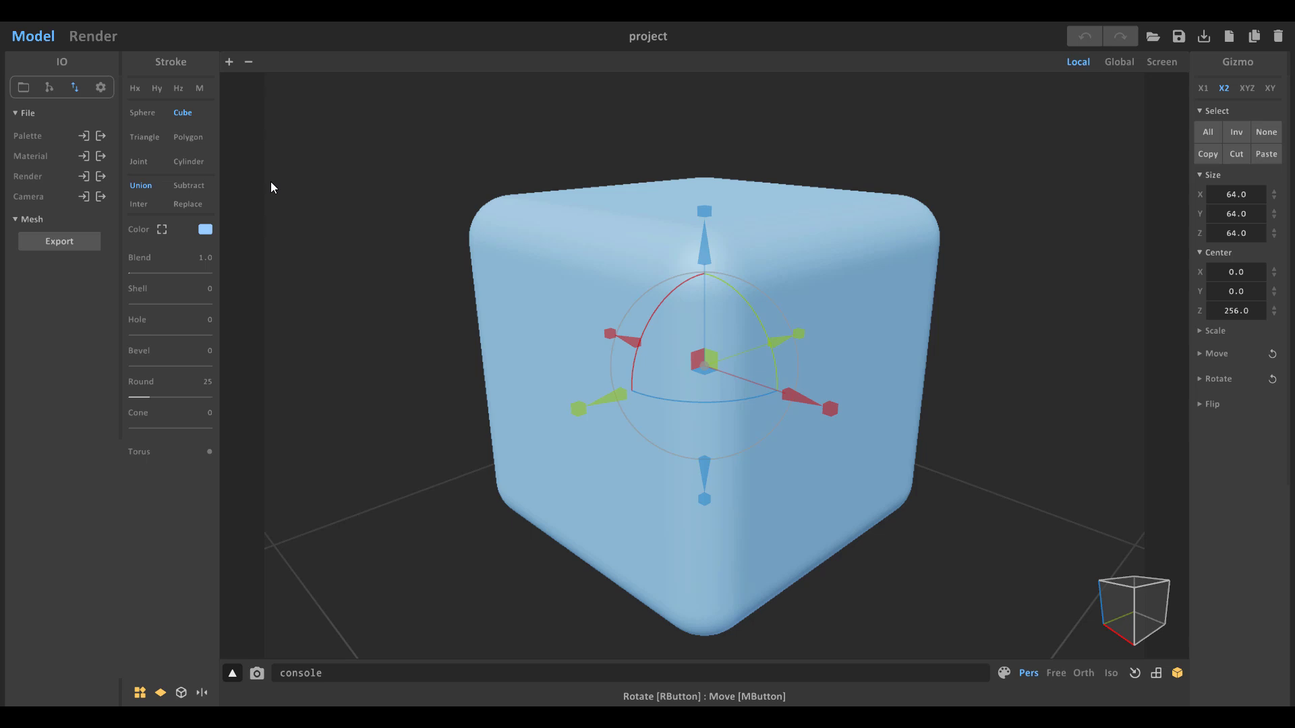
click(24, 87)
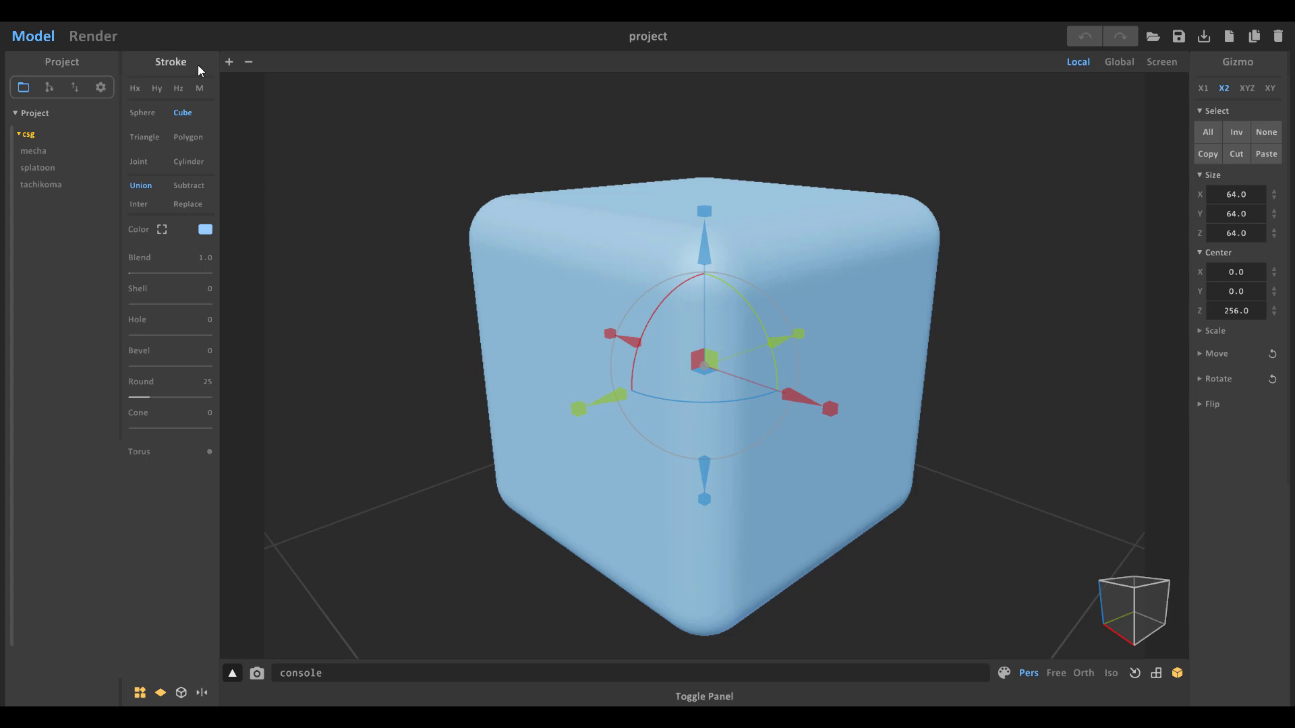
scroll(864, 399, down, 5)
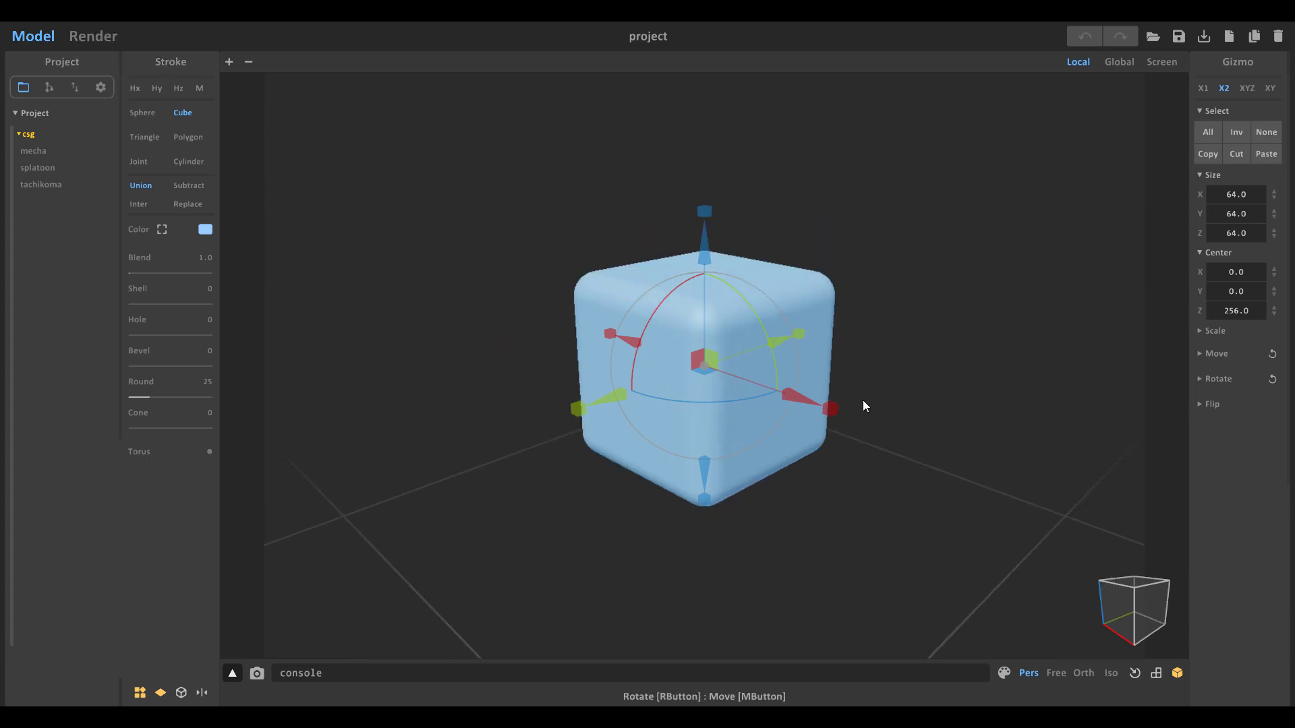
click(75, 89)
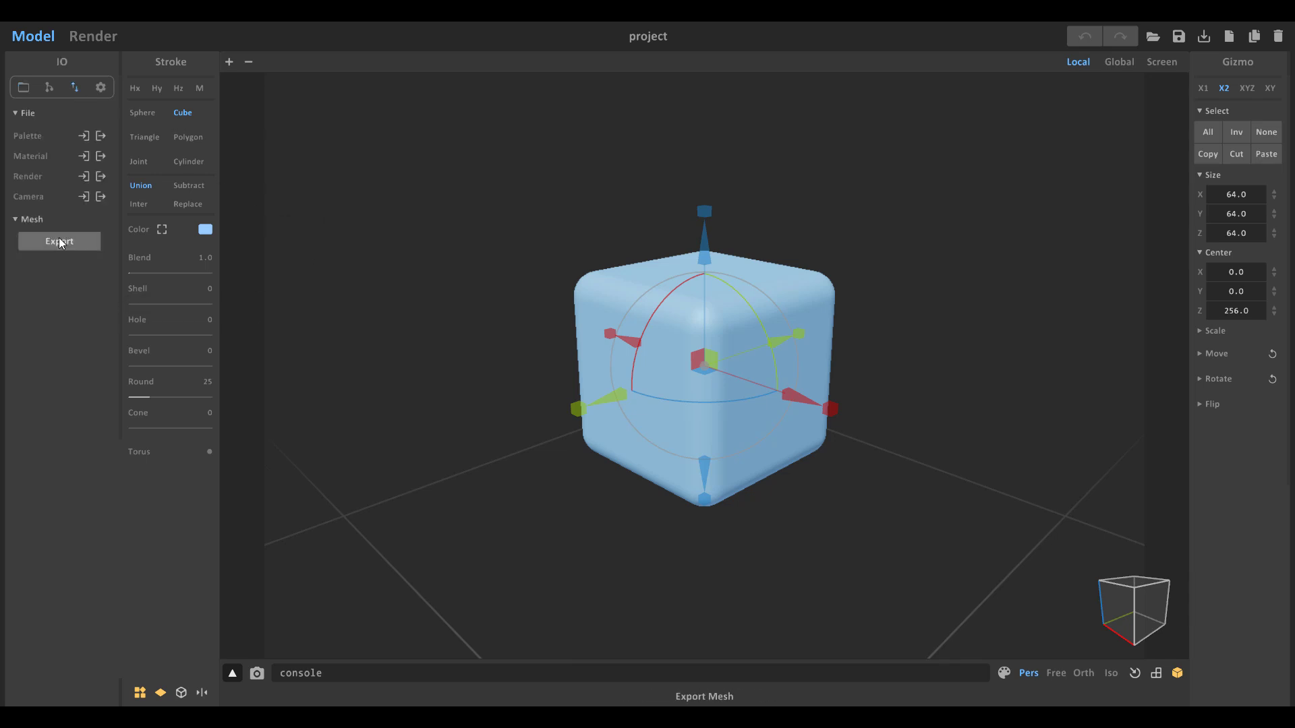
right_drag(775, 472, 827, 406)
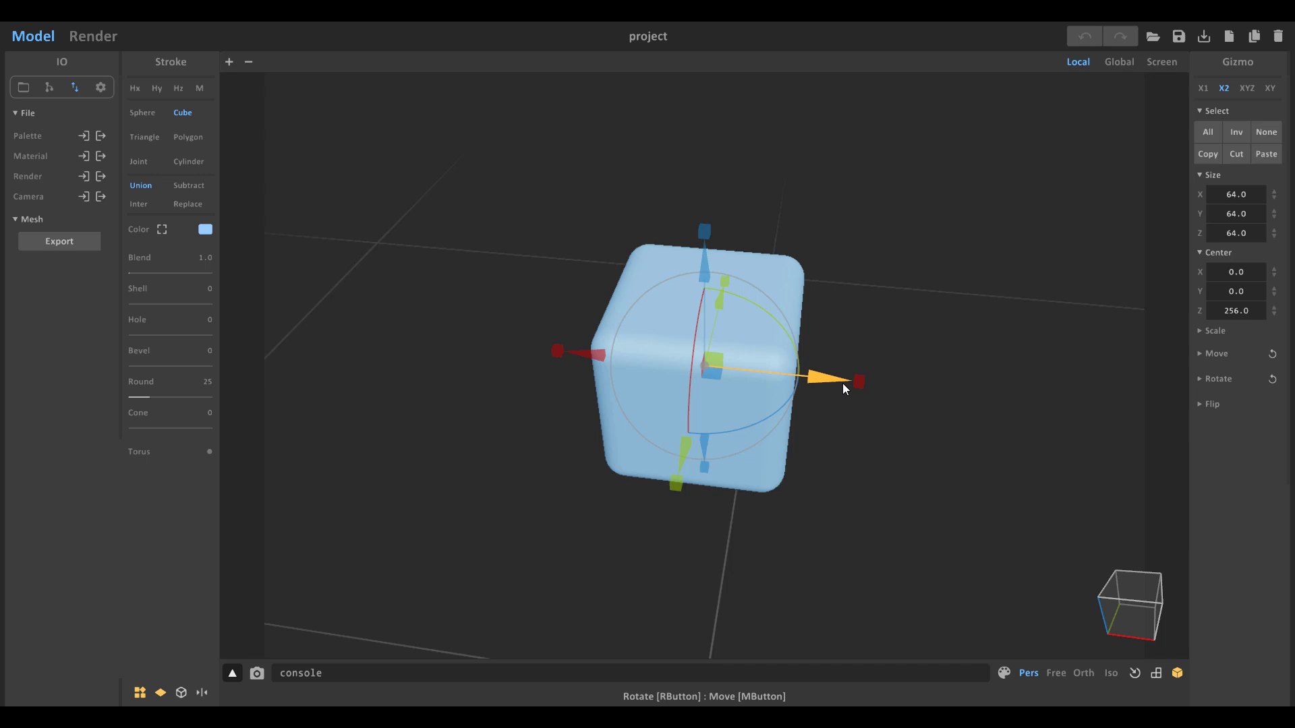
Step: Show the Scene Outline and duplicate the cube to its right as a sphere
click(54, 87)
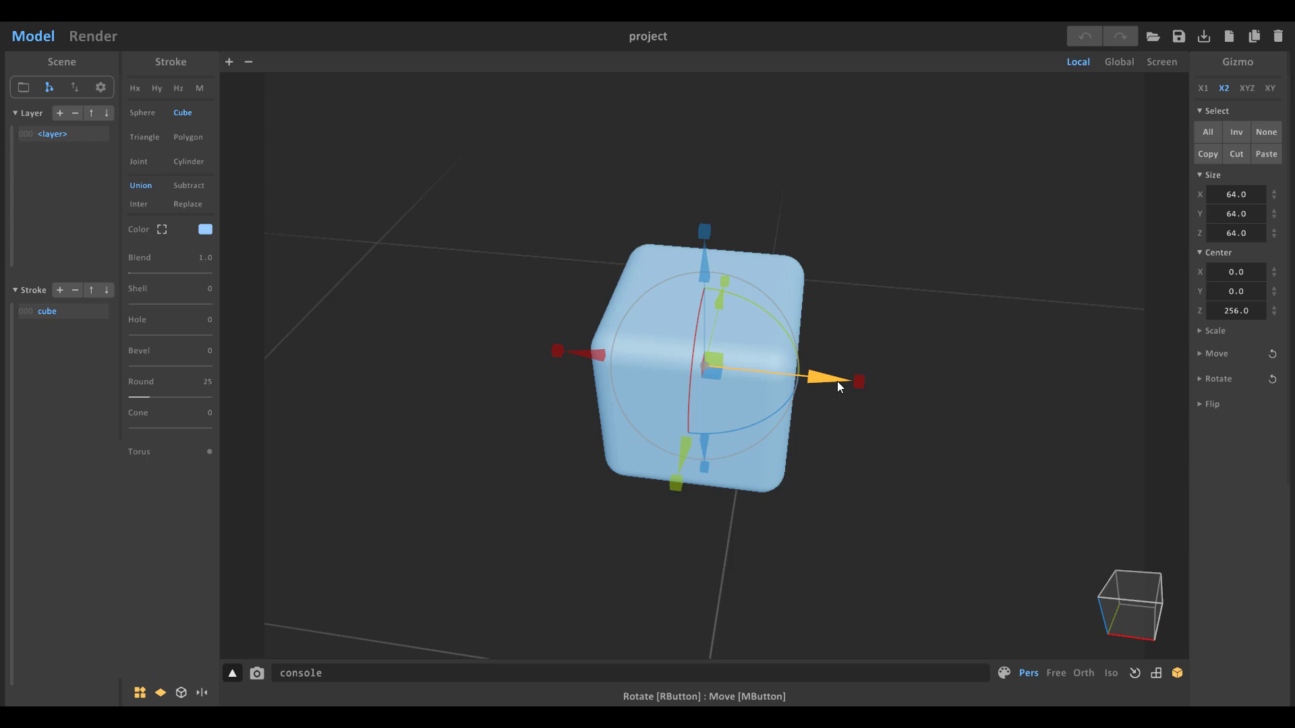
shift+drag(841, 385, 1076, 414)
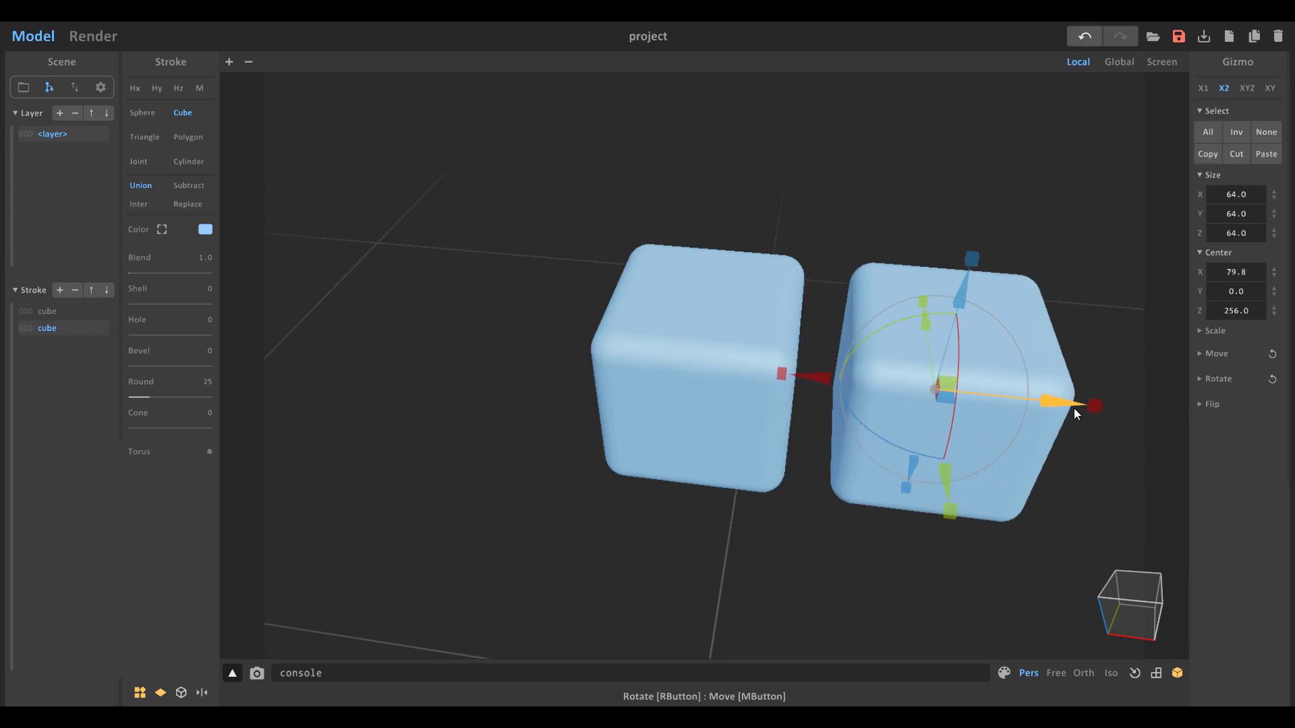
click(143, 113)
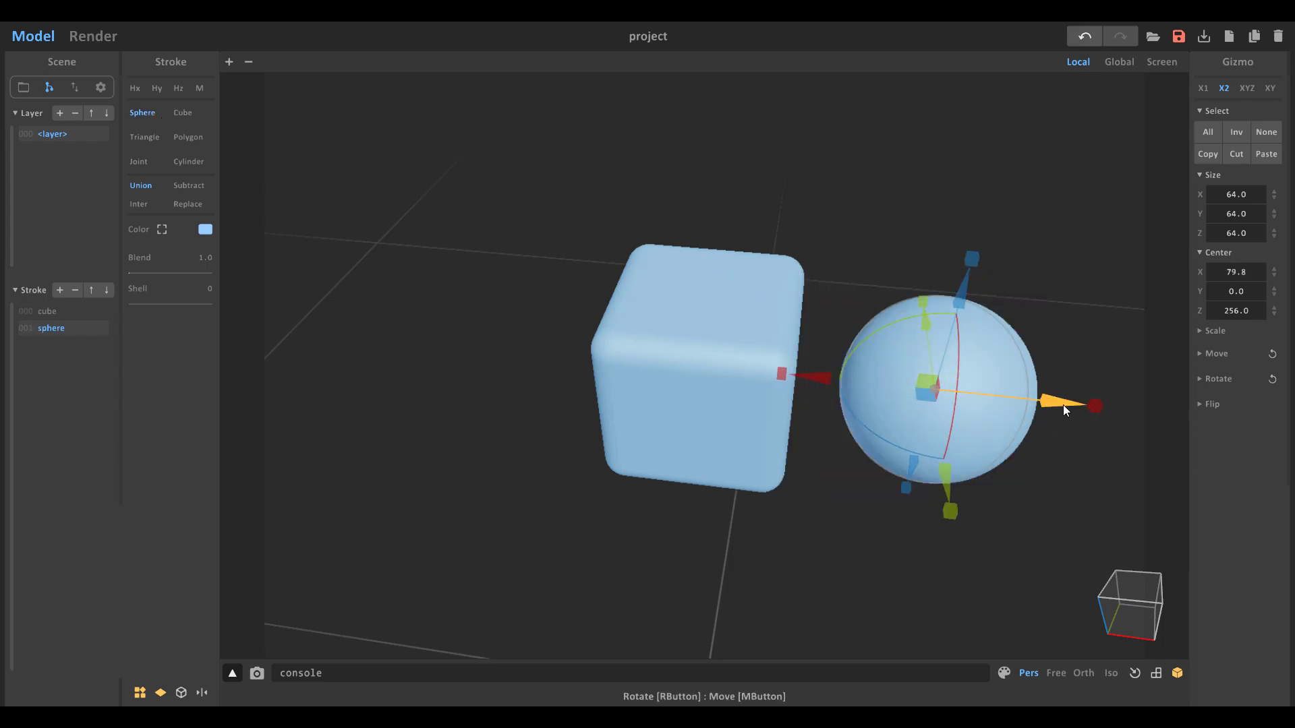
Step: Slide the sphere into the cube's right side and set Blend to 22
drag(1063, 405, 955, 393)
mouse_move(956, 393)
right_down()
mouse_move(959, 430)
mouse_move(978, 379)
mouse_move(979, 397)
right_up()
mouse_move(980, 396)
mouse_down()
mouse_move(1066, 405)
mouse_move(884, 383)
mouse_move(1031, 387)
mouse_move(940, 382)
mouse_move(974, 384)
mouse_up()
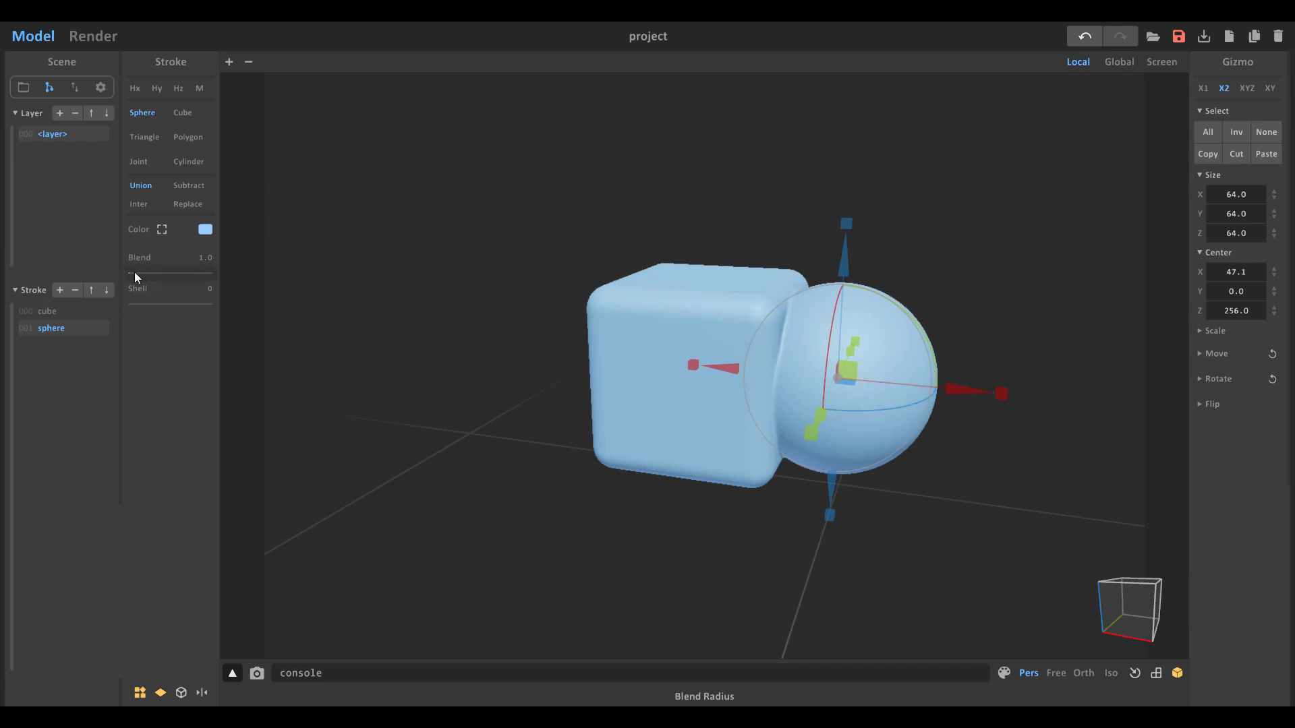
mouse_move(135, 272)
mouse_down()
mouse_move(155, 273)
mouse_move(144, 272)
mouse_up()
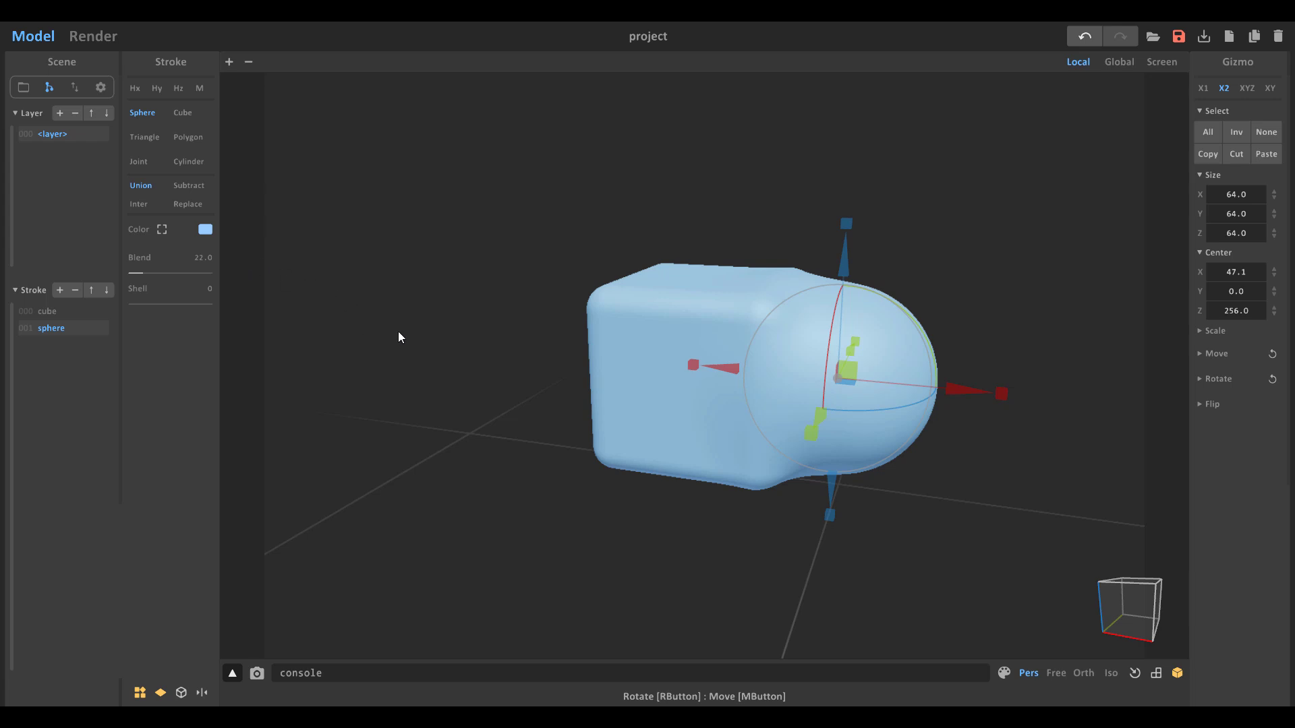
Step: Make the sphere peach with Hue 33 and raise its Blend to 36
click(205, 229)
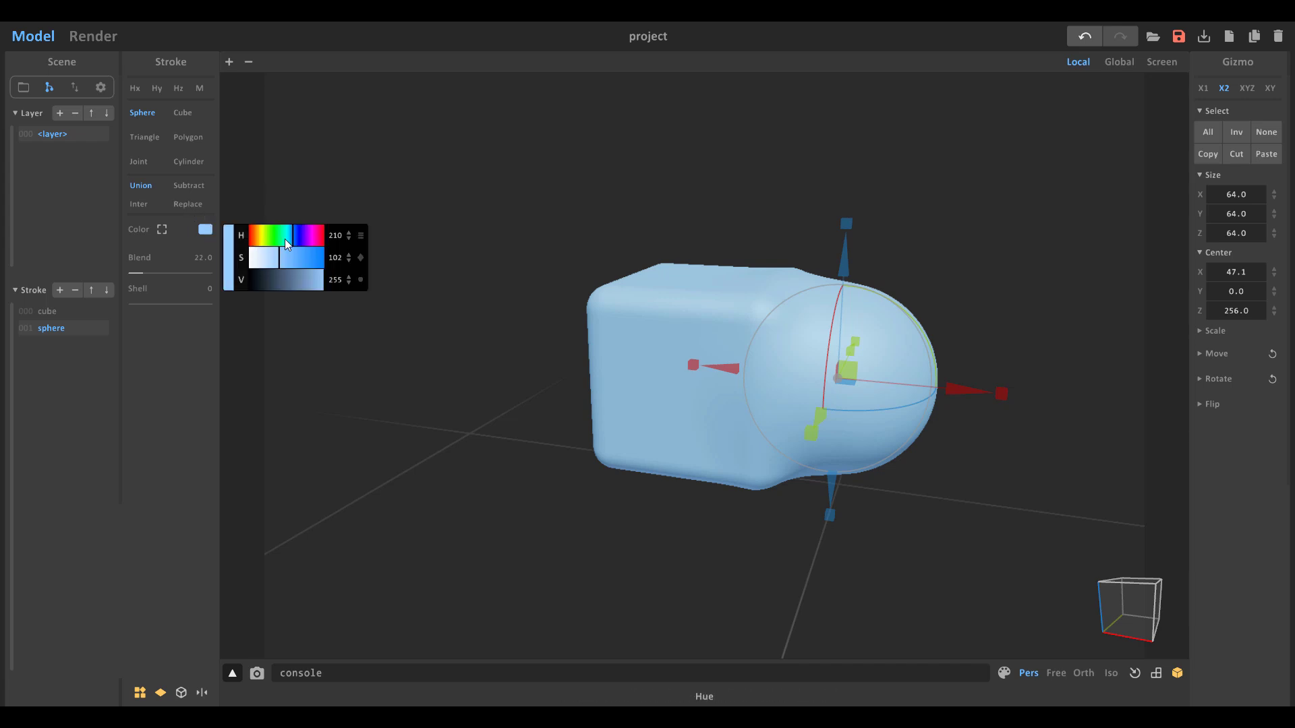
drag(278, 243, 255, 240)
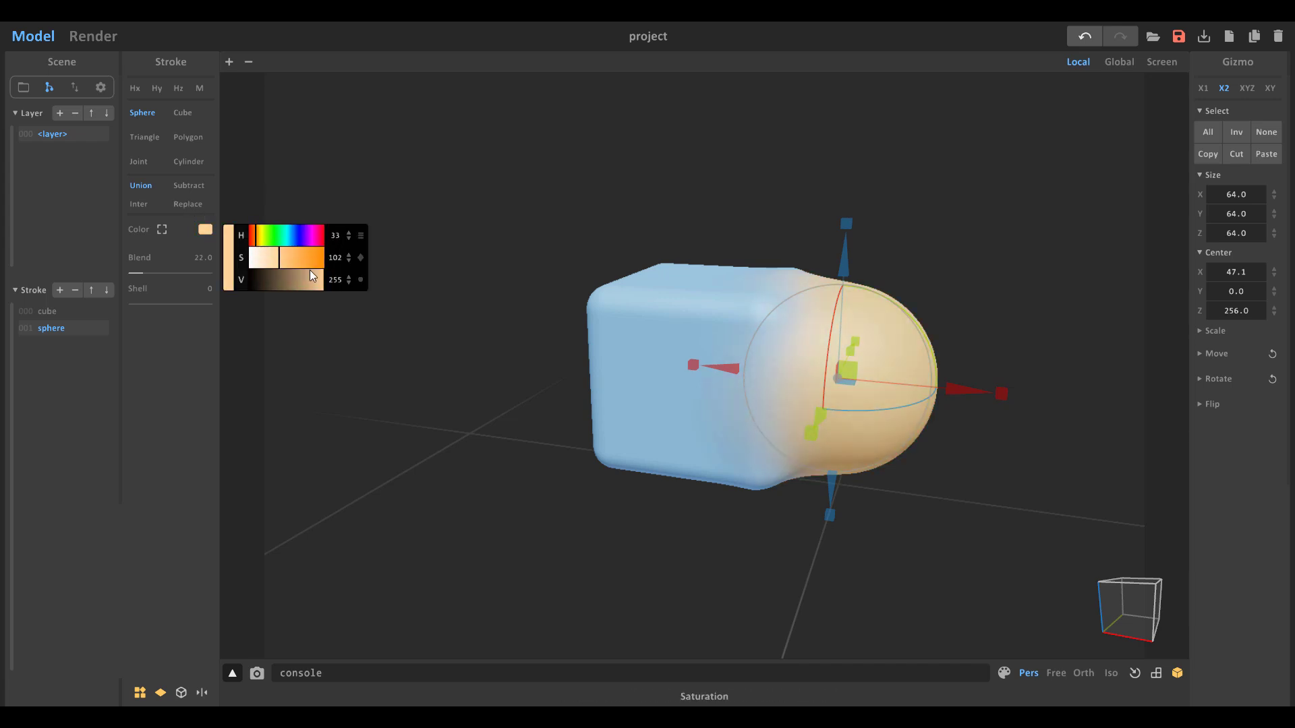
mouse_move(150, 274)
mouse_down()
mouse_move(163, 283)
mouse_move(151, 280)
mouse_up()
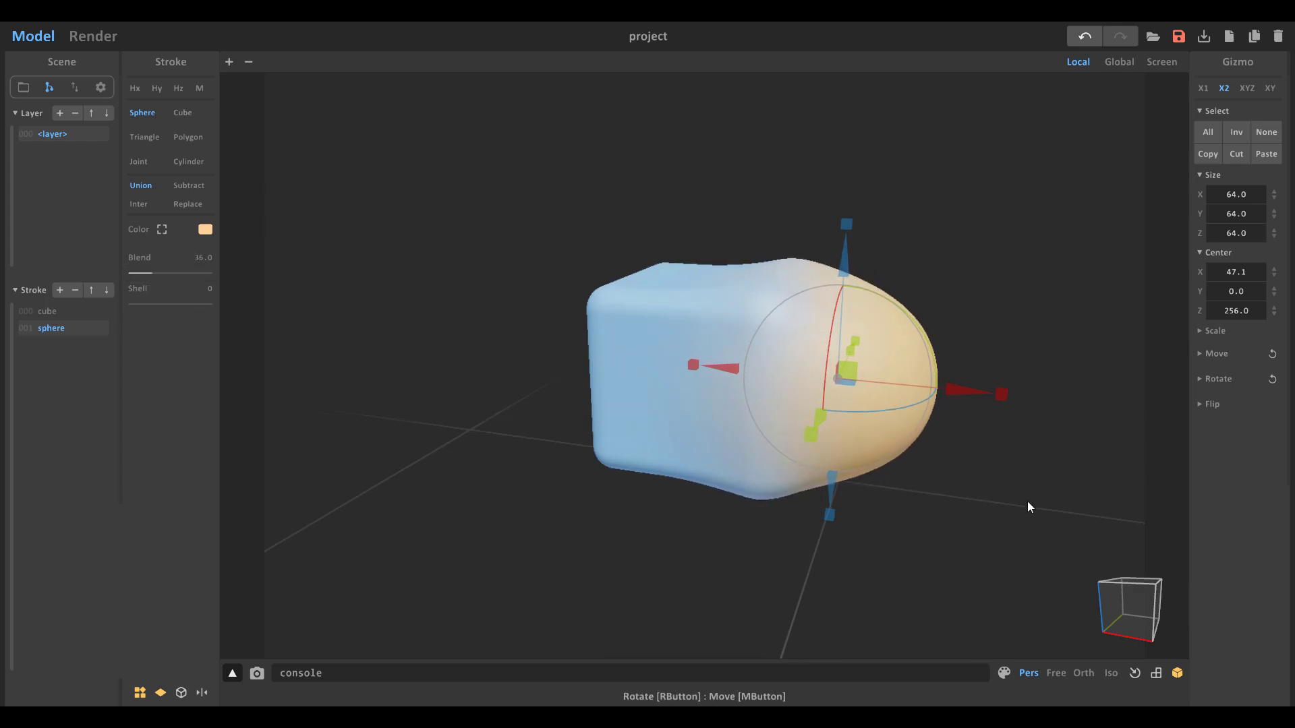
Step: Add a mirrored sphere on the cube's opposite side along X, then select the cube
right_drag(1028, 505, 966, 385)
ctrl+click(965, 373)
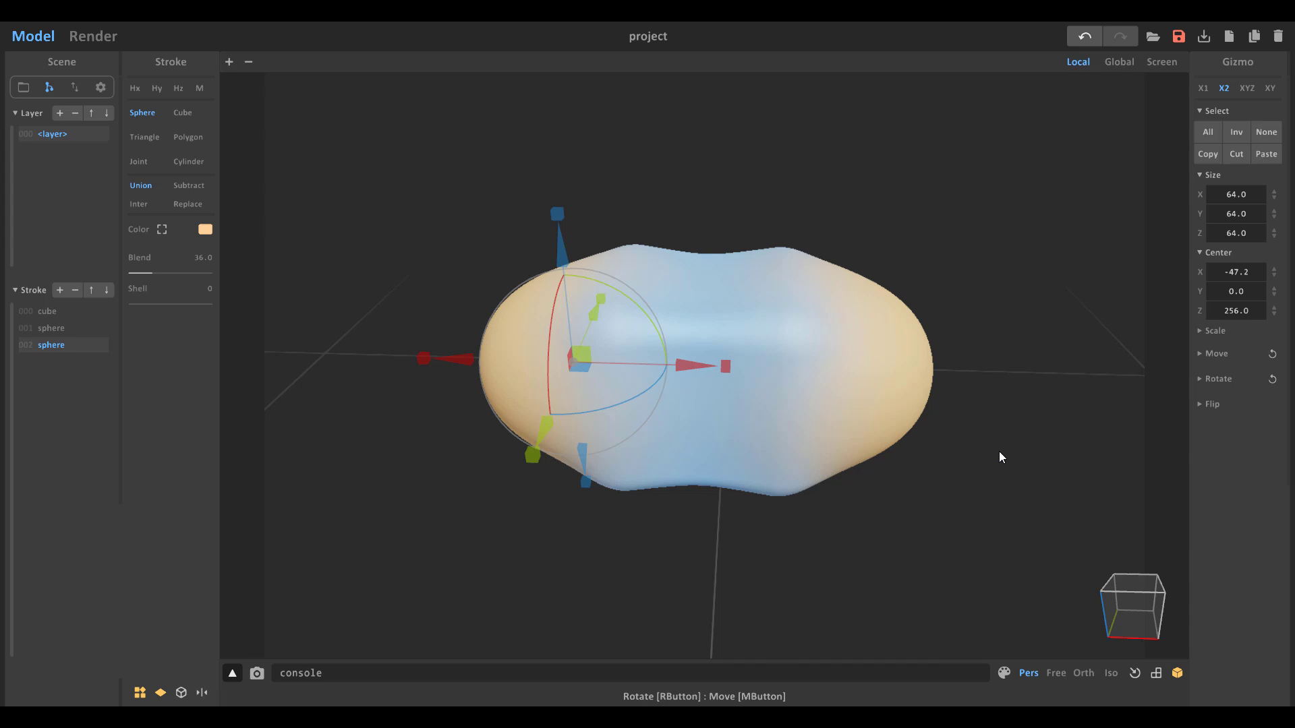
mouse_move(1001, 455)
right_down()
mouse_move(1023, 523)
mouse_move(1046, 384)
mouse_move(962, 436)
mouse_move(1052, 427)
mouse_move(1049, 471)
right_up()
click(757, 386)
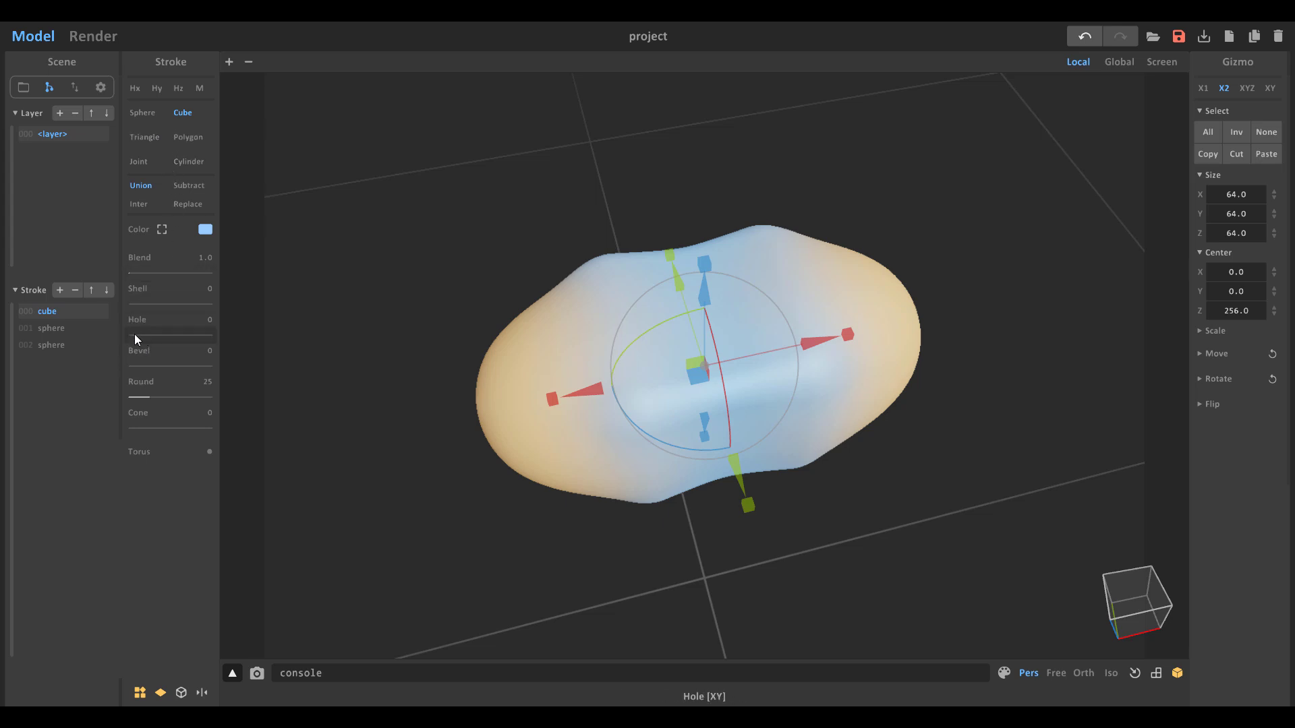
Step: Give the cube Hole 77 and Bevel 65, and check the hole in the Render preview
drag(135, 337, 183, 375)
right_drag(933, 286, 975, 297)
click(103, 42)
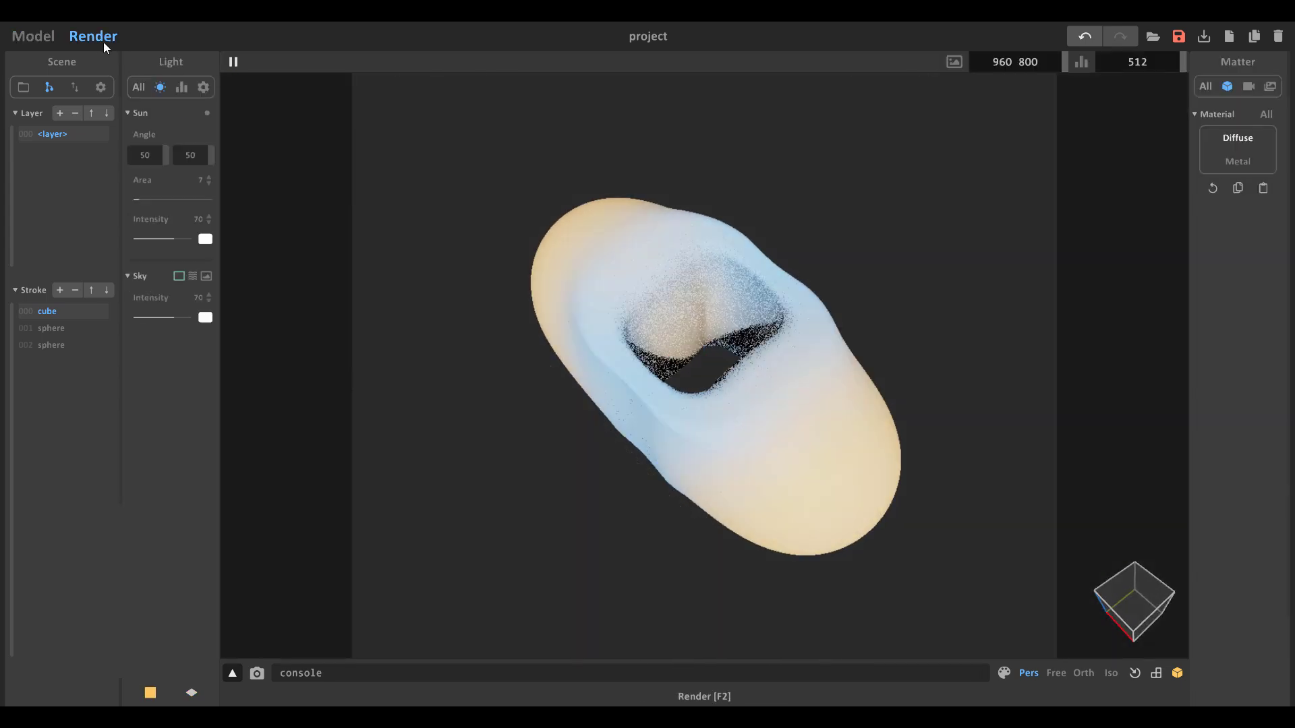
mouse_move(638, 491)
right_down()
mouse_move(664, 424)
mouse_move(574, 430)
mouse_move(693, 404)
mouse_move(652, 486)
right_up()
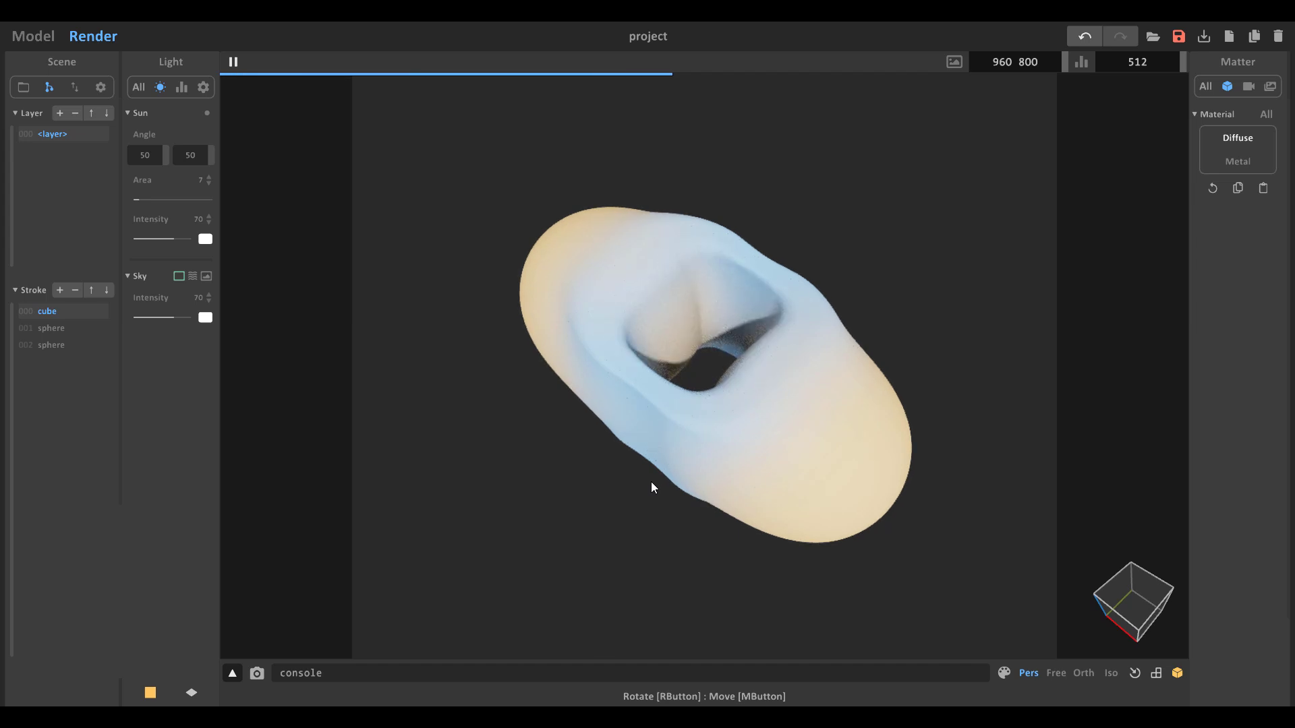
right_drag(710, 435, 830, 433)
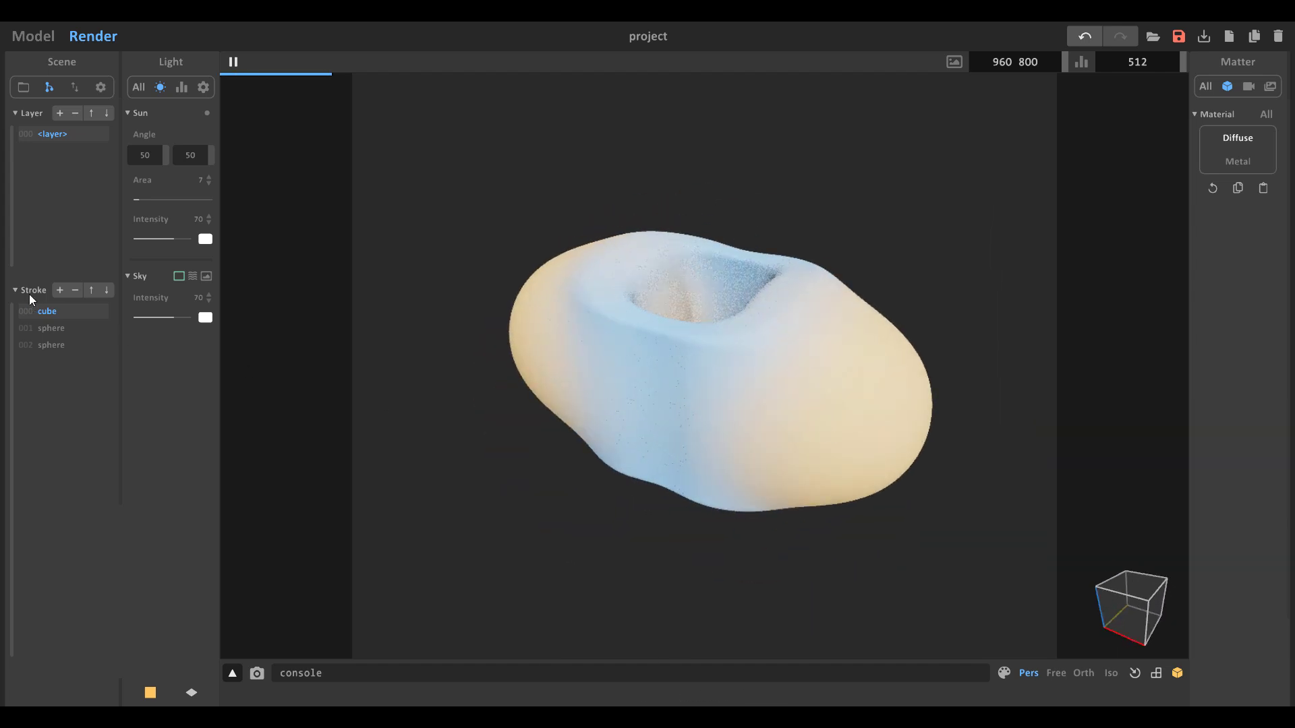
click(75, 86)
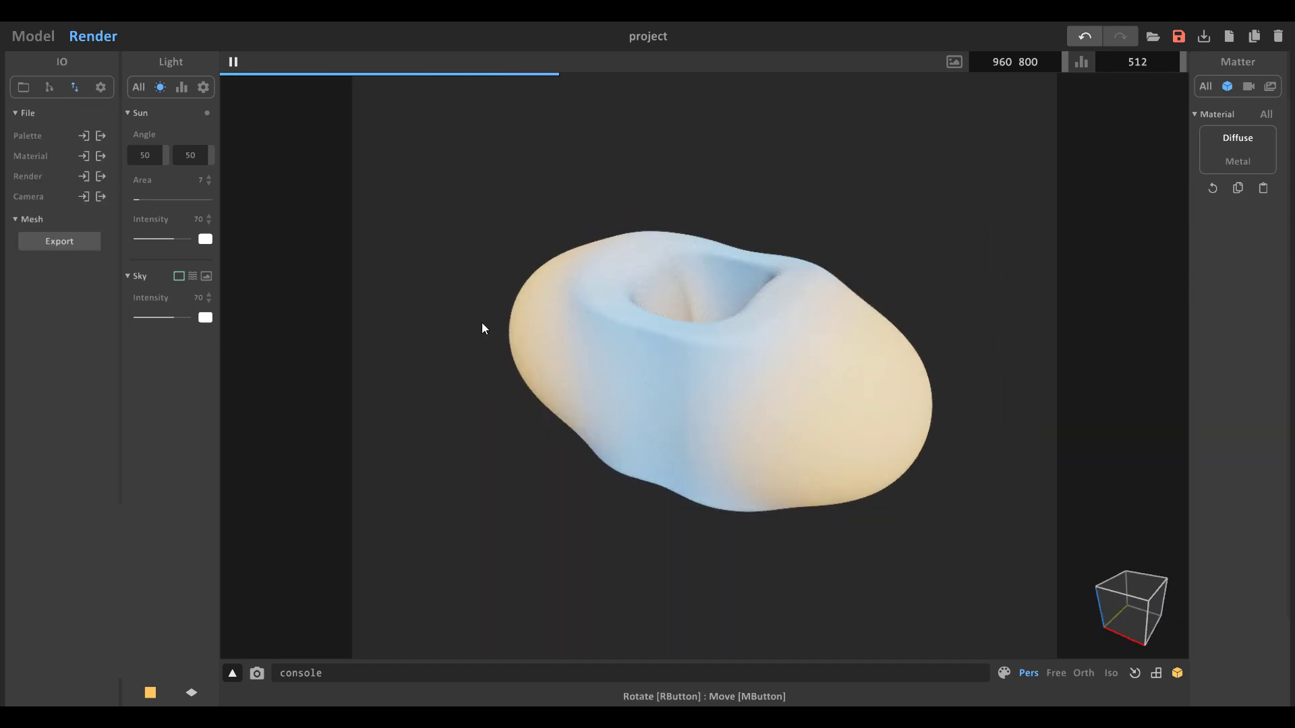
Step: Export the blob as a PLY mesh named 'One'
click(30, 38)
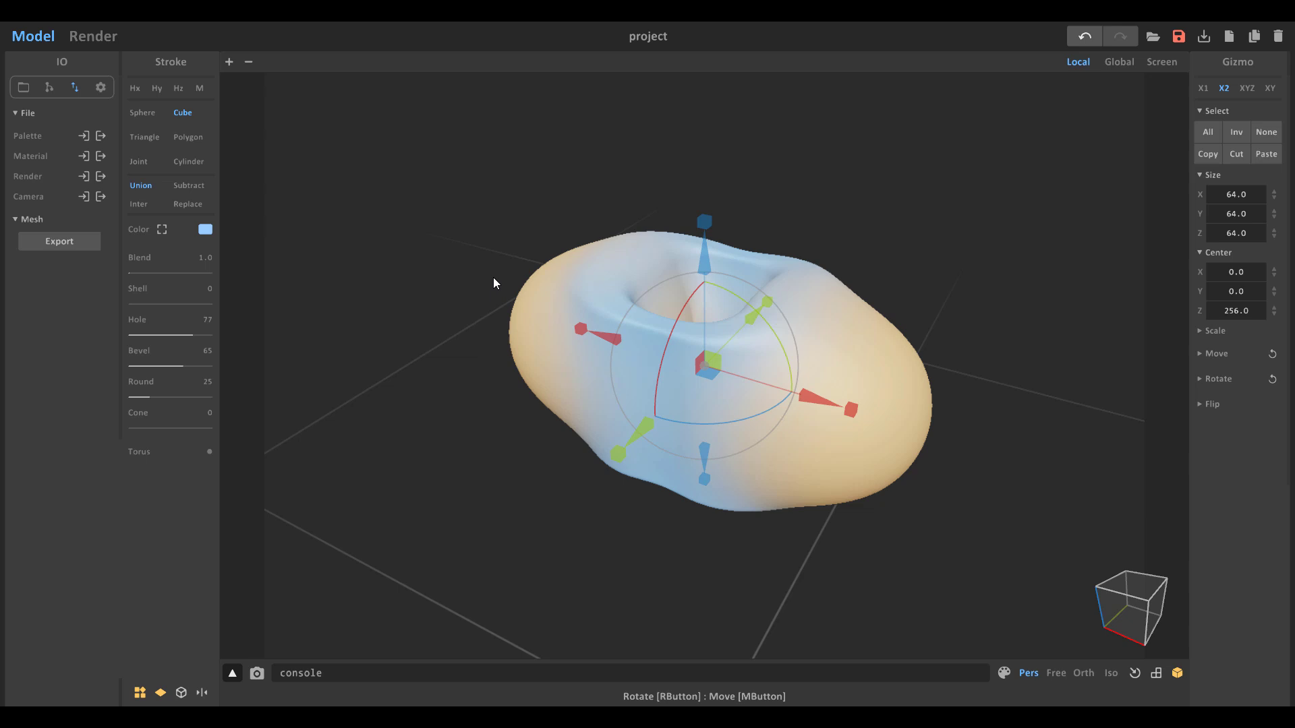
mouse_move(416, 422)
right_down()
mouse_move(436, 434)
mouse_move(421, 428)
right_up()
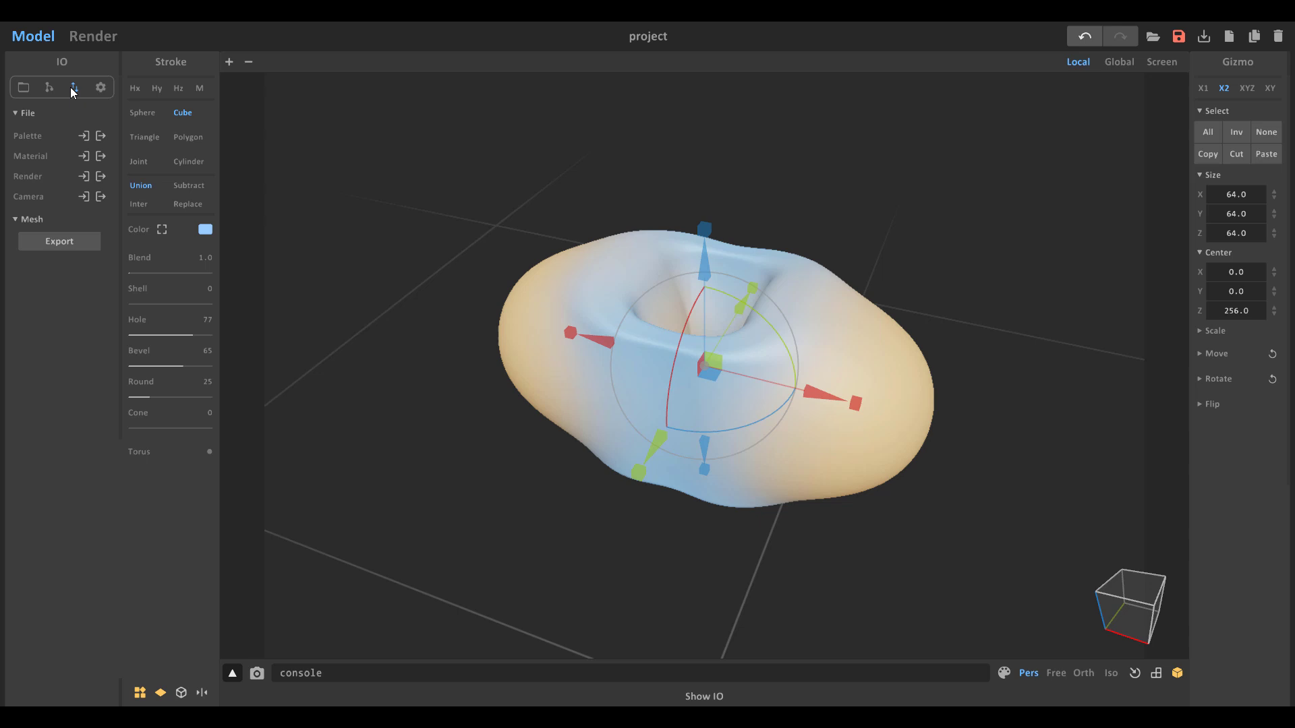
click(50, 242)
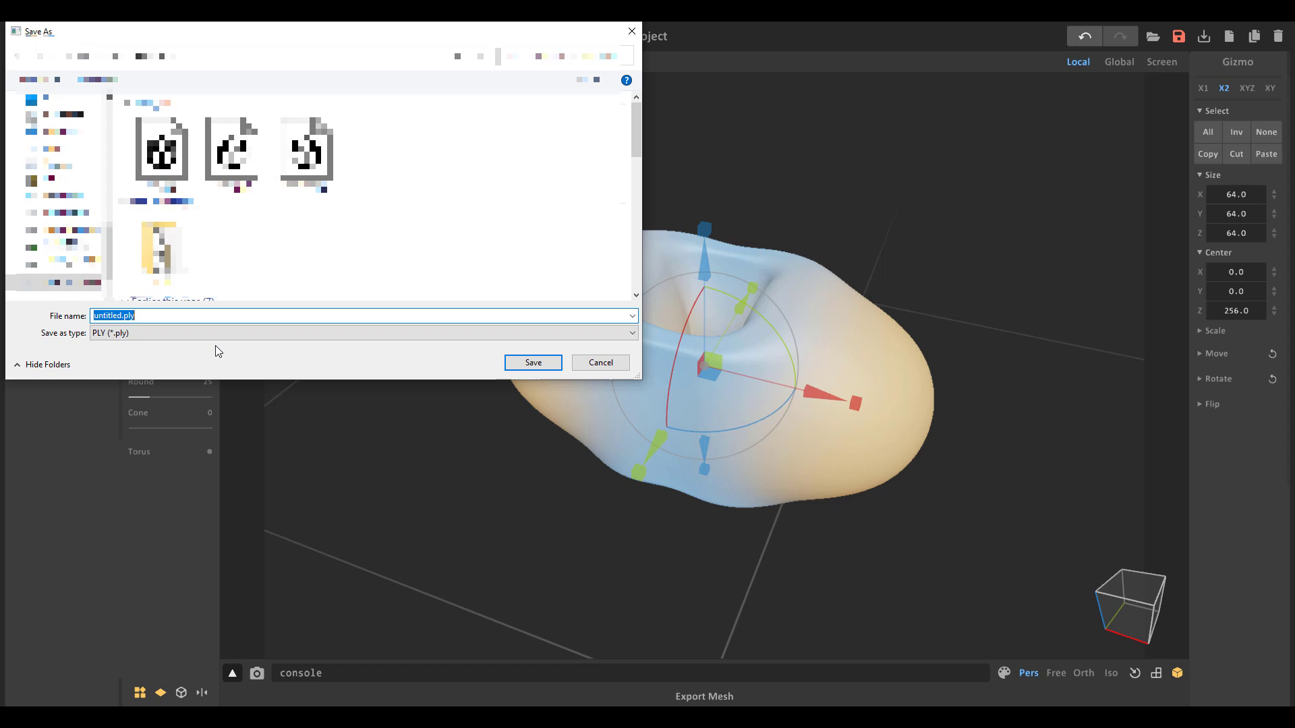
key(BackSpace)
text(One)
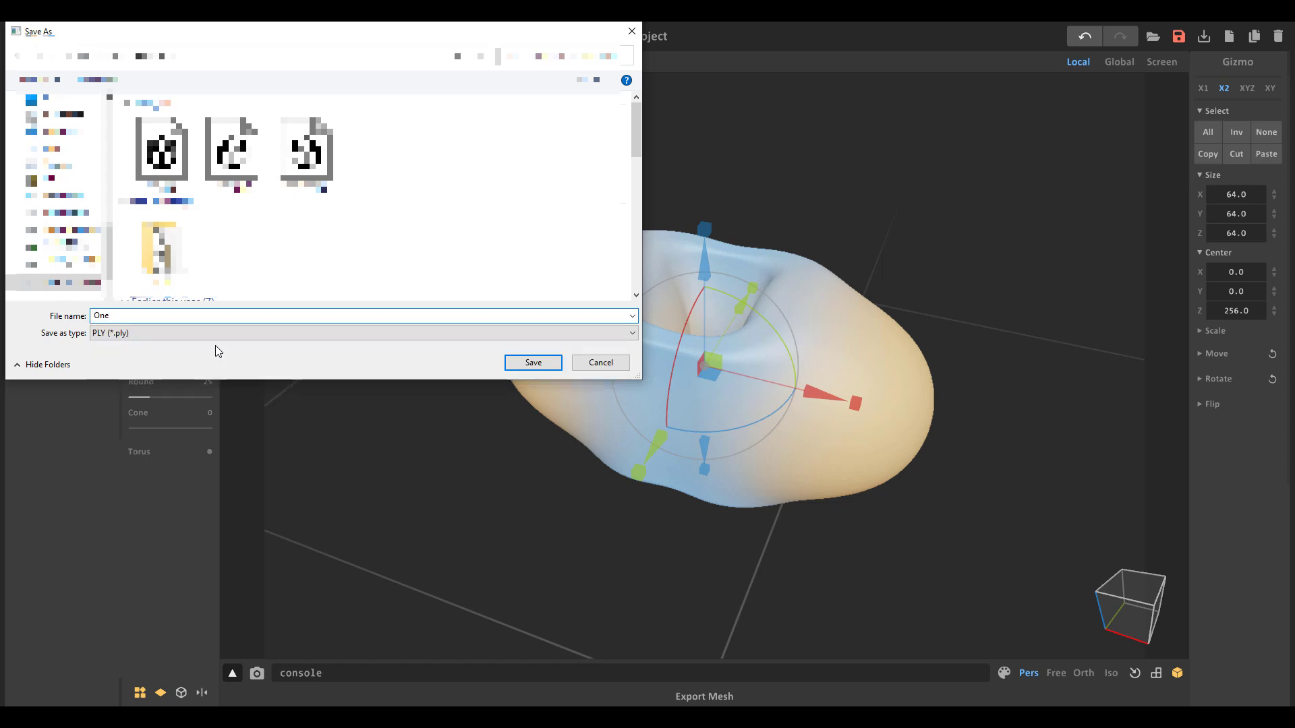
key(Return)
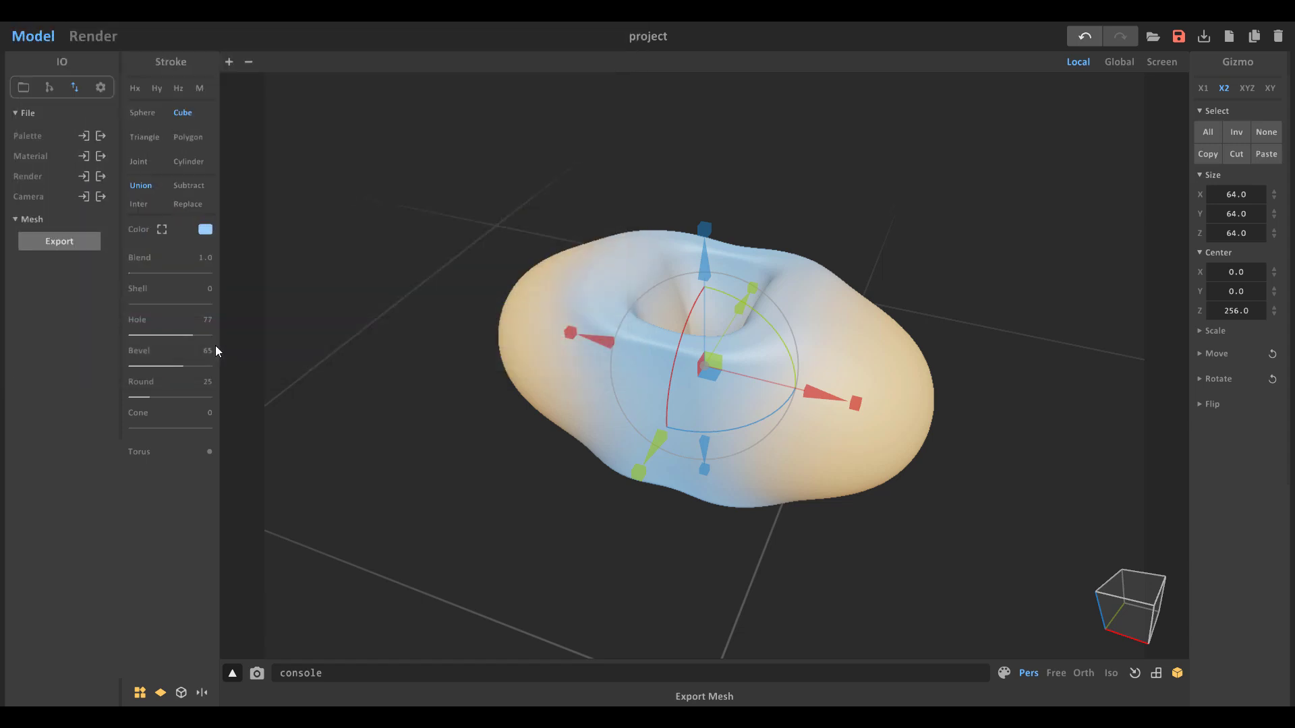
Step: Bring up Blender full-screen and delete the default cube
key(alt+Tab)
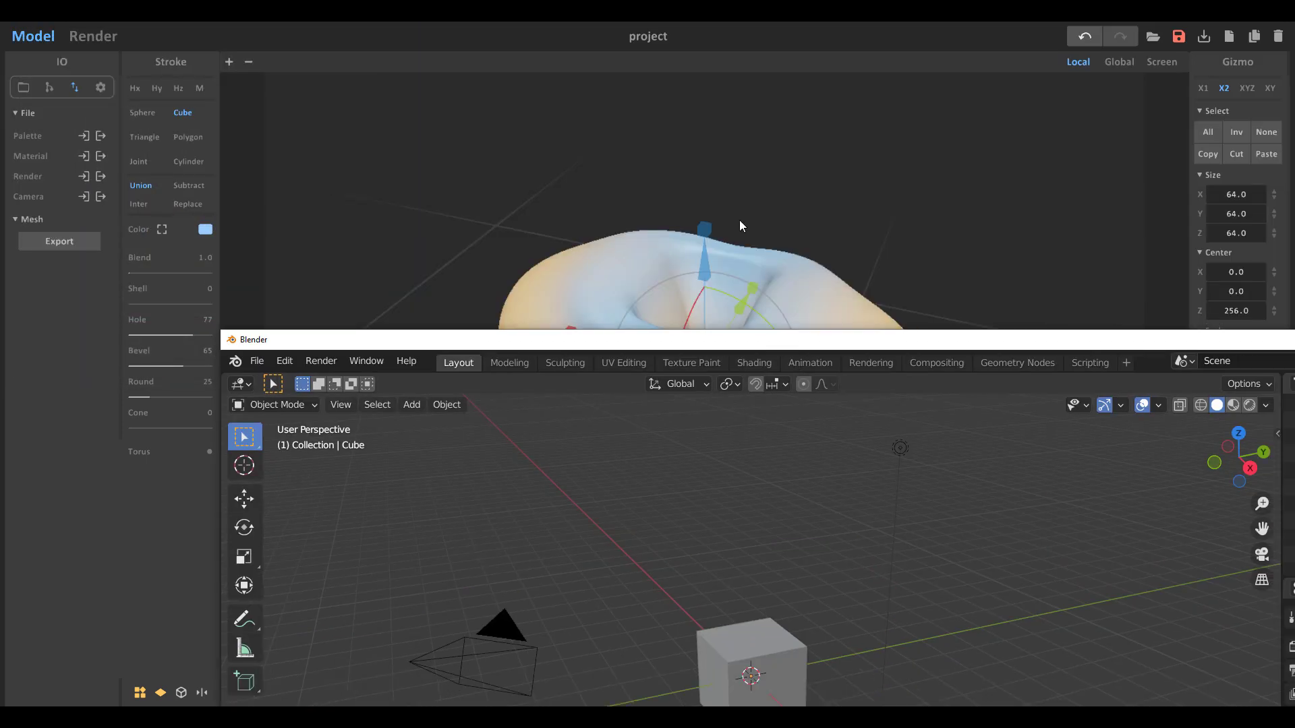
double_click(693, 127)
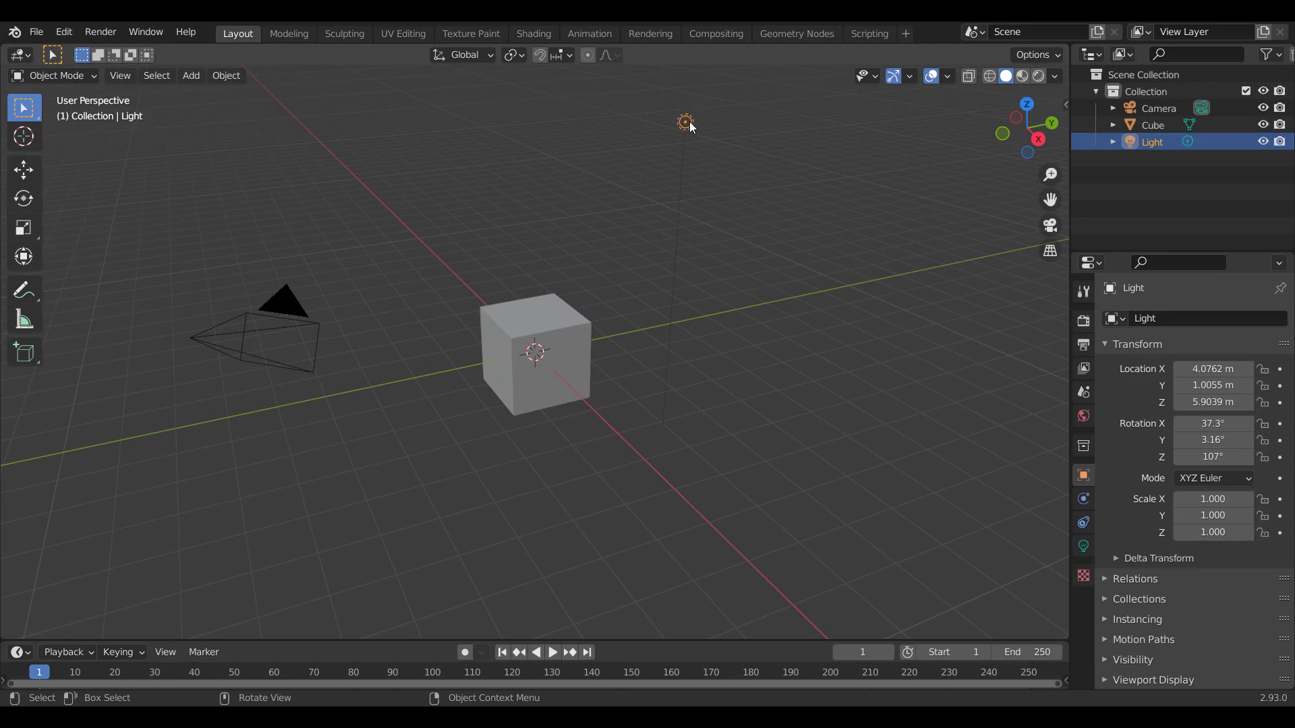
click(591, 335)
key(Delete)
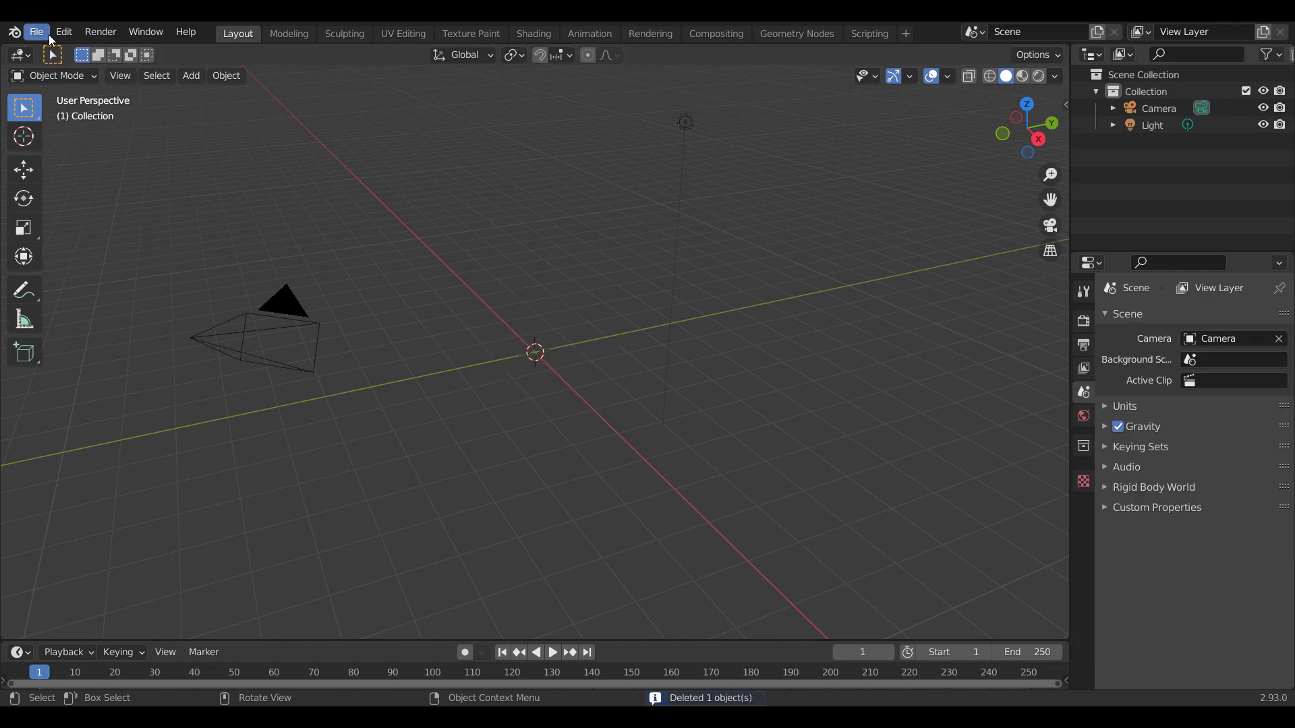
Step: Import the exported 'One' file through File > Import > Stanford (.ply)
click(37, 32)
mouse_move(113, 261)
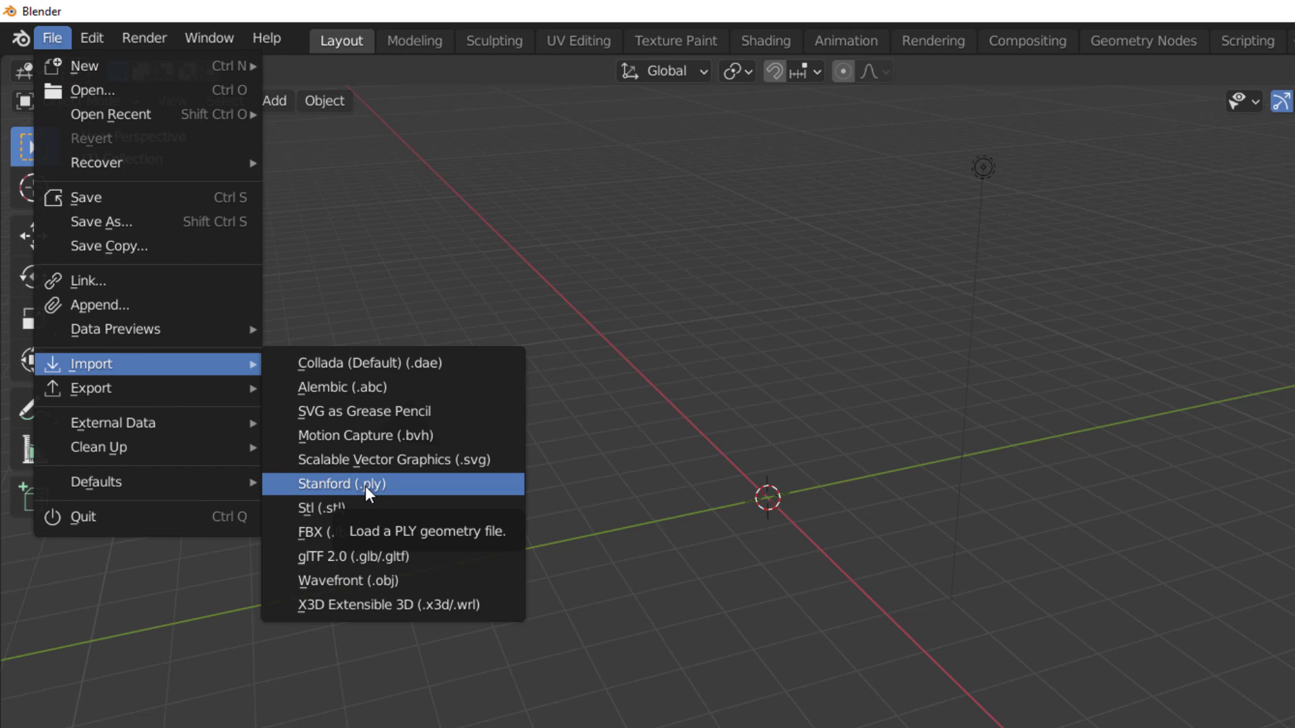
click(365, 483)
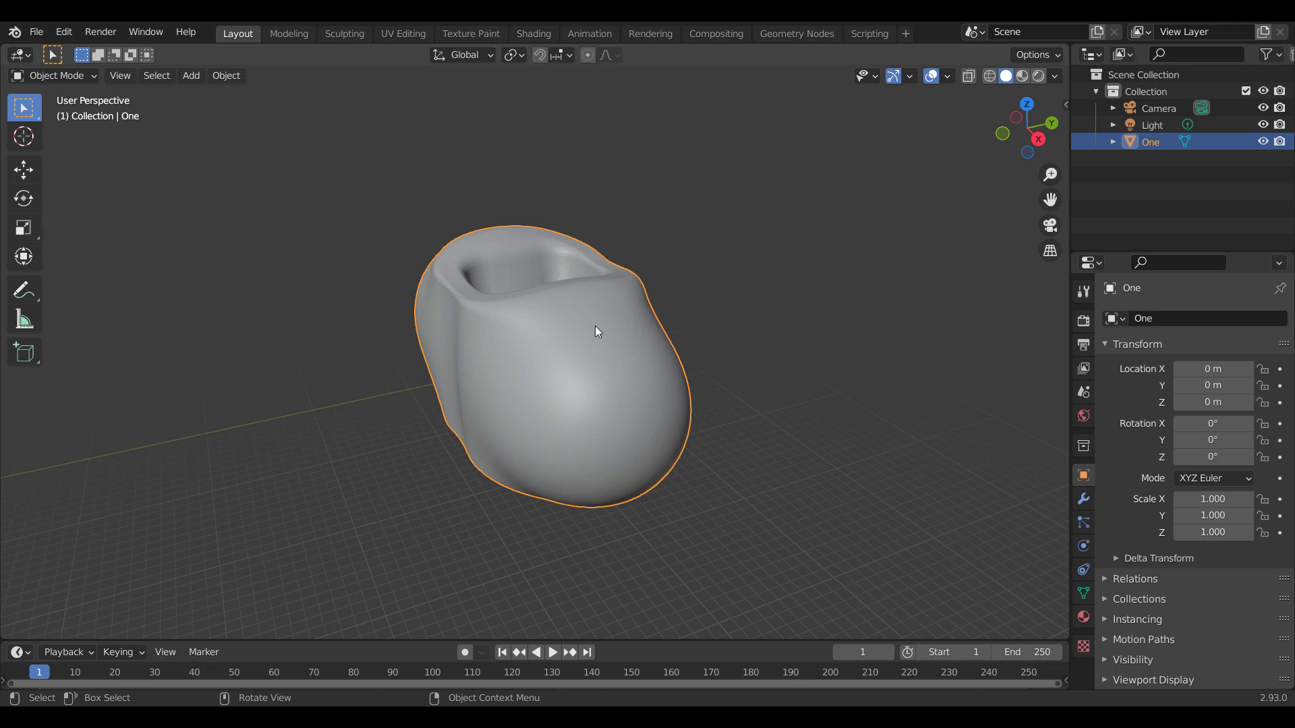
Step: In Right Orthographic view, scale One uniformly down to 0.230 and reframe it
middle_drag(595, 326, 775, 283)
scroll(659, 366, down, 3)
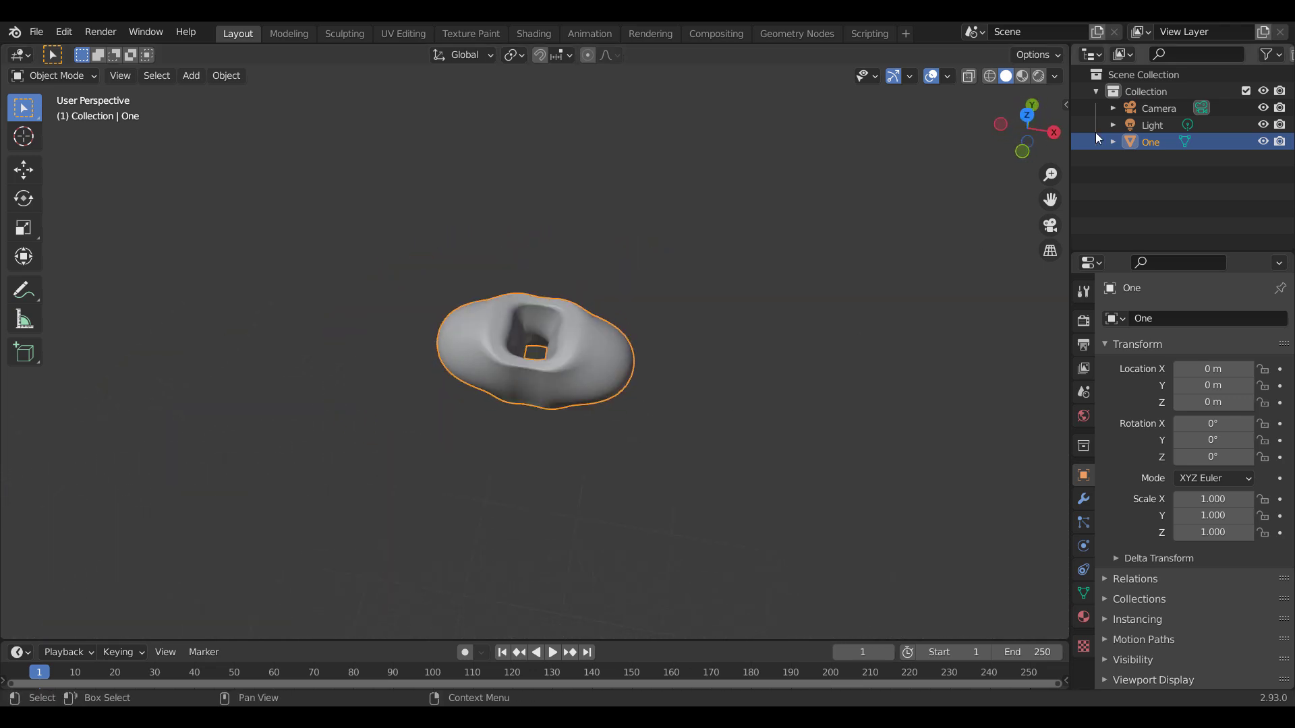
click(1052, 134)
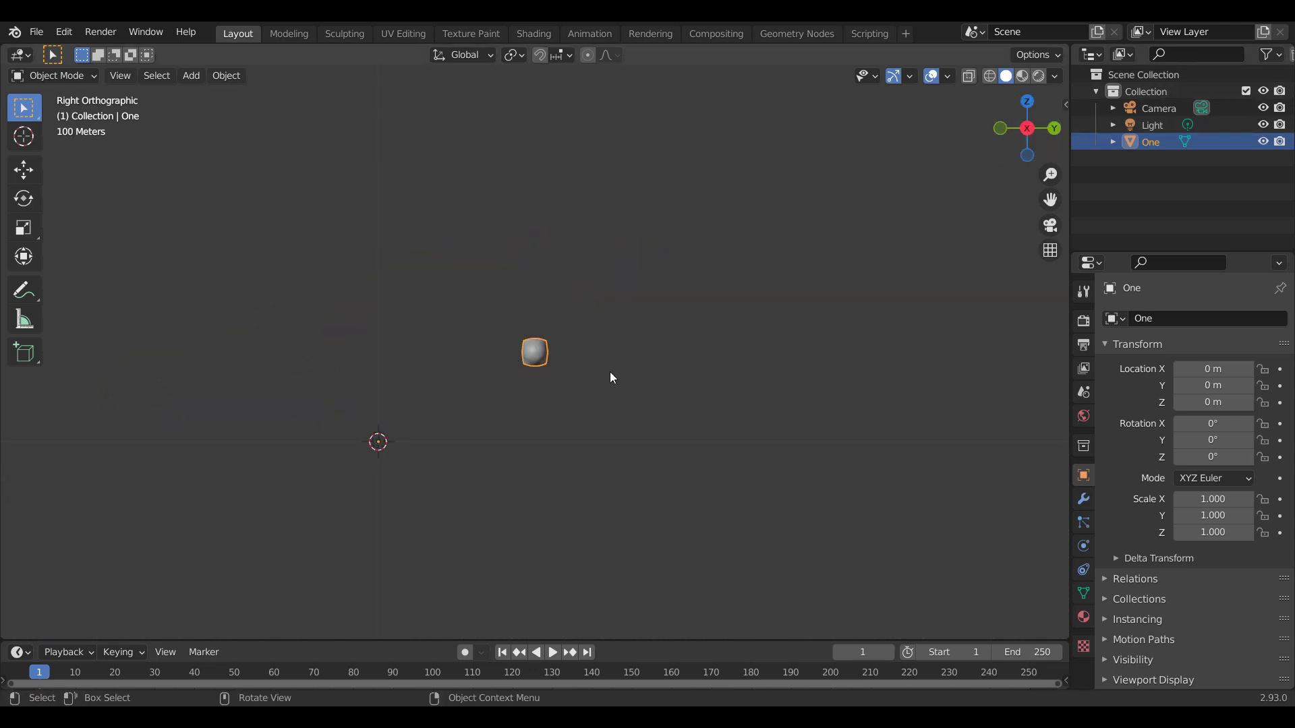
key(s)
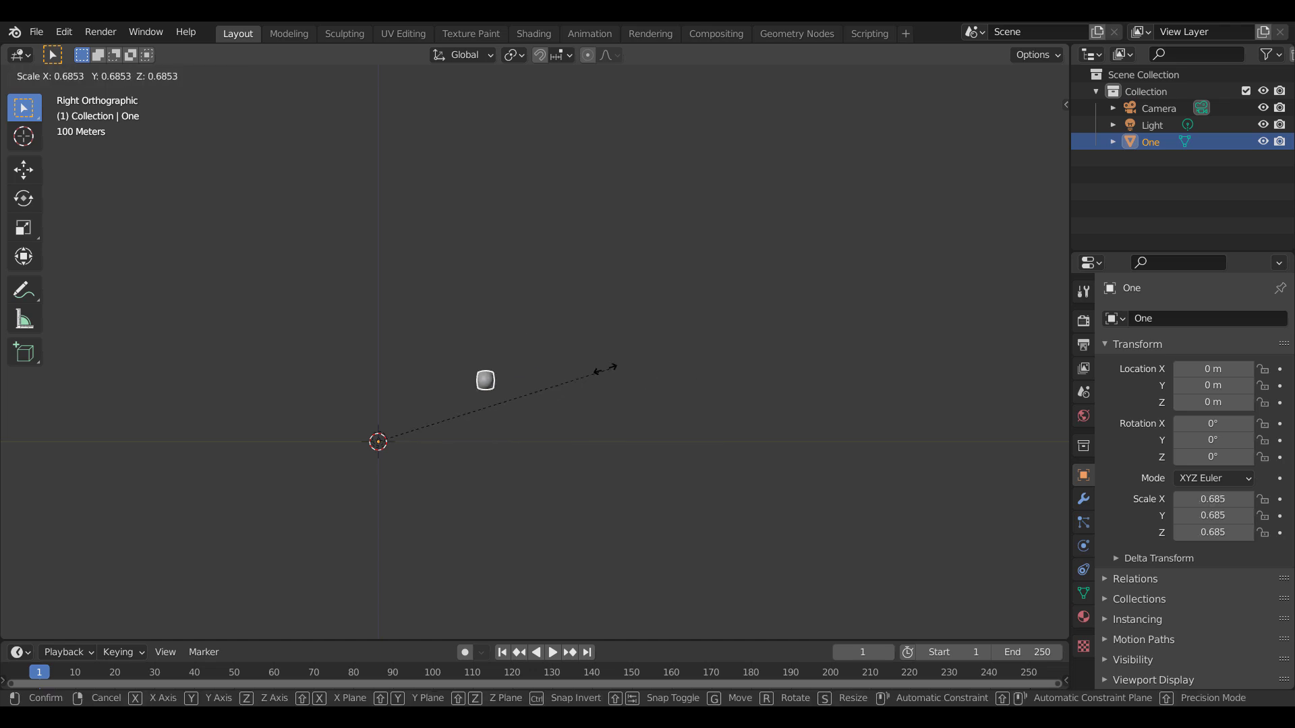
click(453, 423)
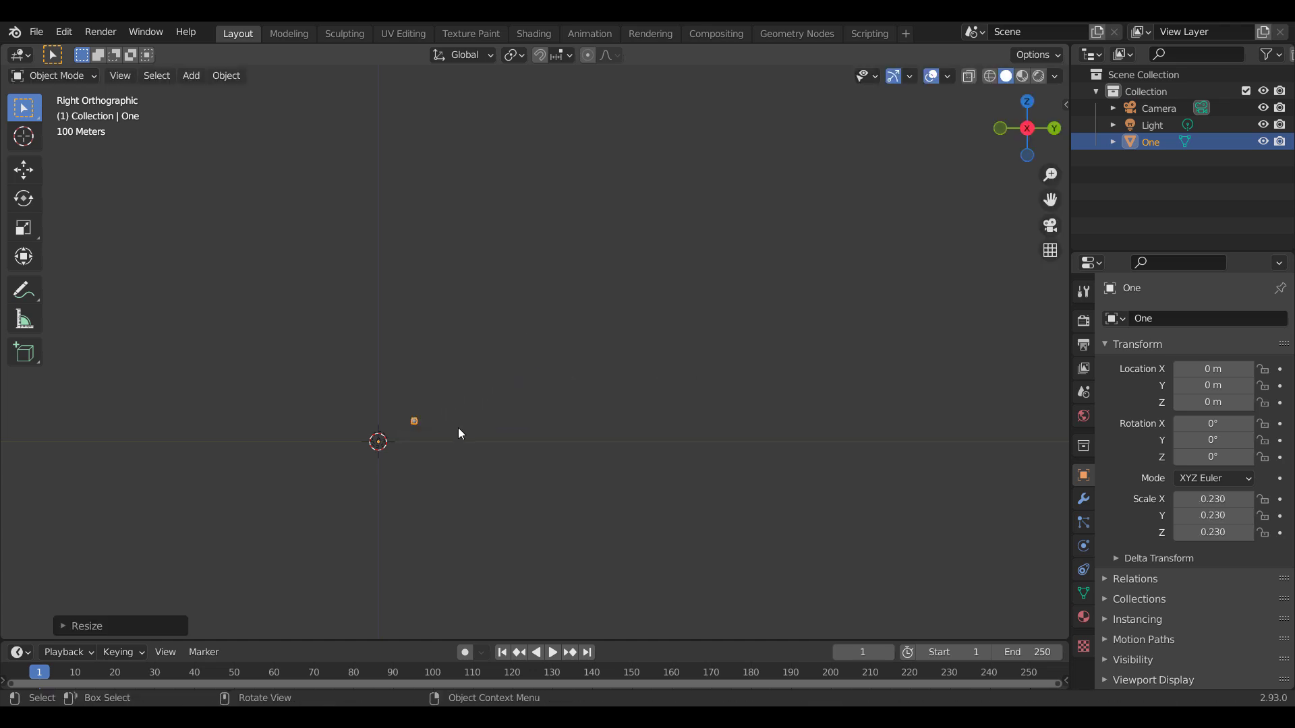
key(KP_Decimal)
scroll(537, 422, down, 3)
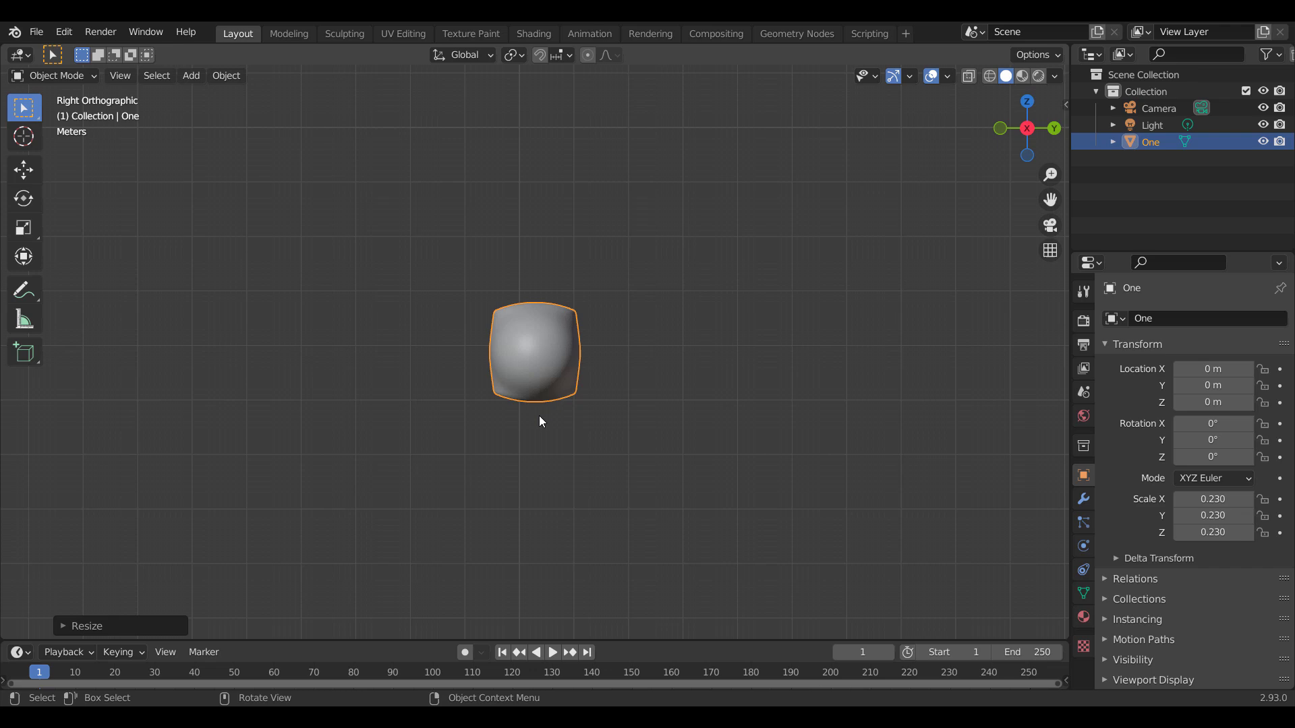
middle_drag(538, 422, 552, 314)
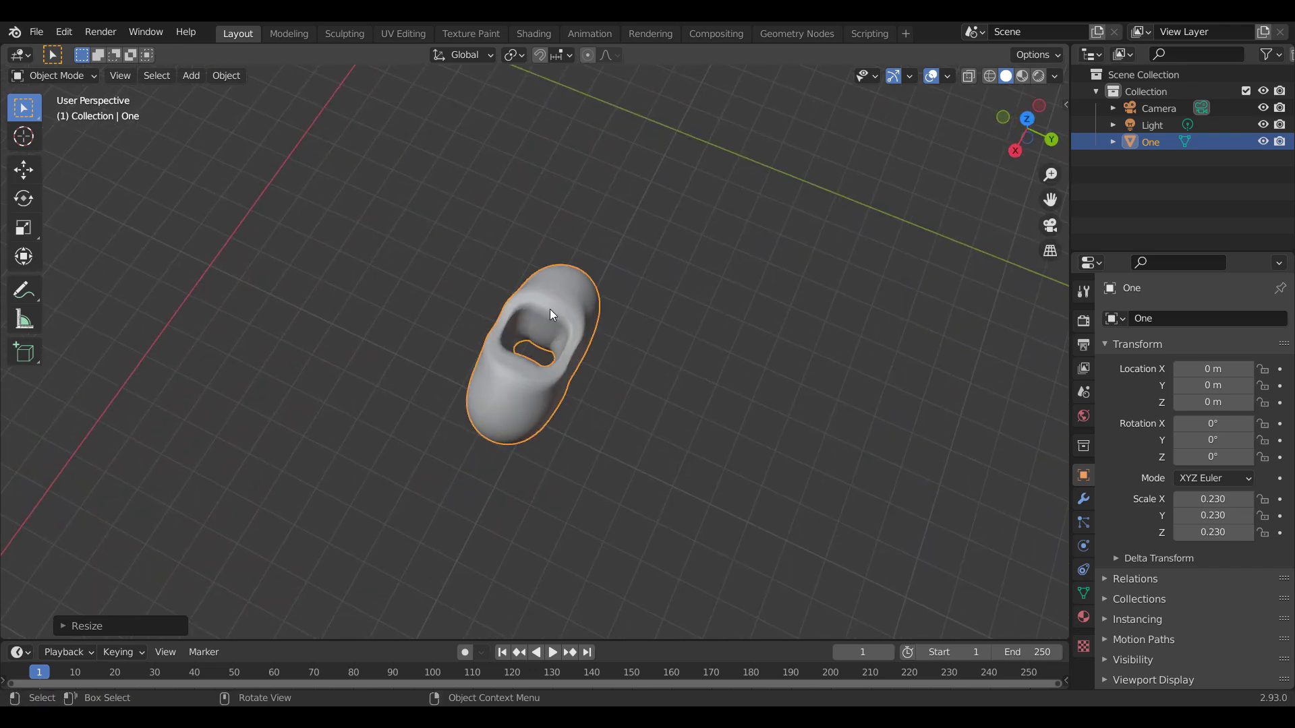
mouse_move(553, 371)
middle_down()
mouse_move(471, 414)
mouse_move(517, 410)
mouse_move(494, 389)
mouse_move(548, 365)
middle_up()
Step: Set the blob's origin to the 3D cursor placed on its surface
shift+right_click(548, 363)
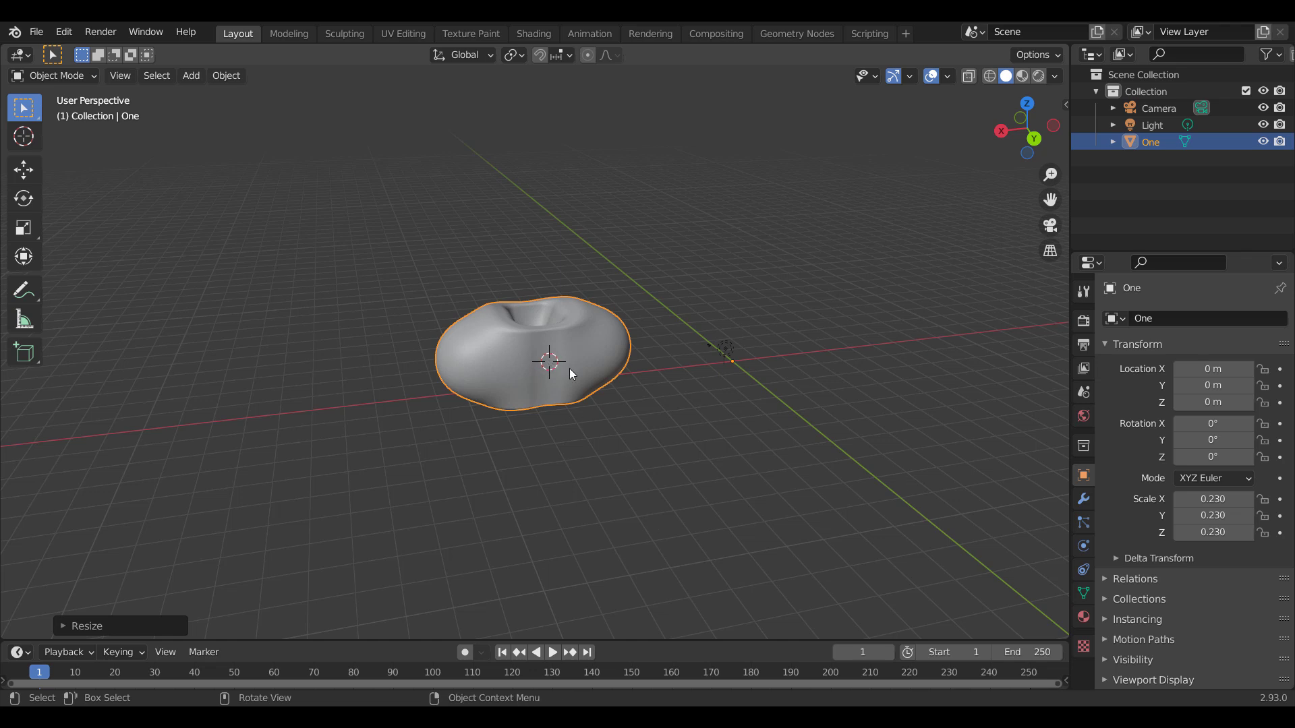
click(227, 75)
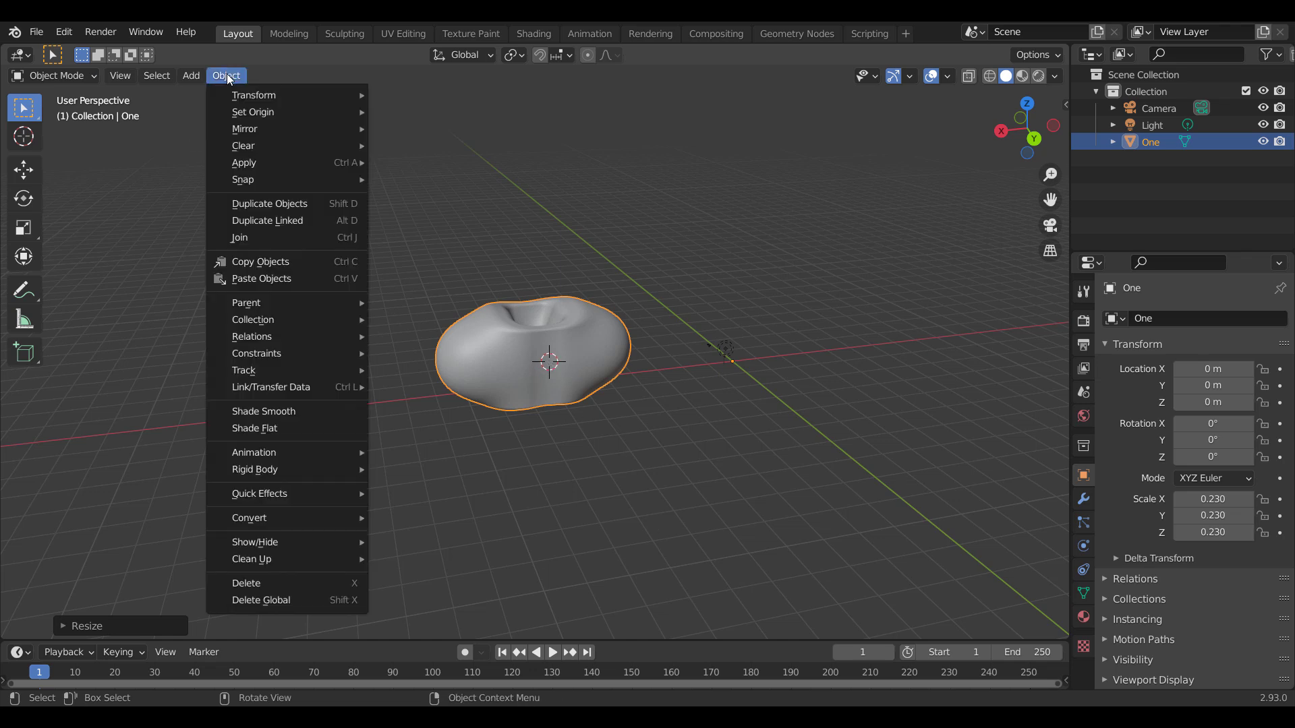
mouse_move(246, 118)
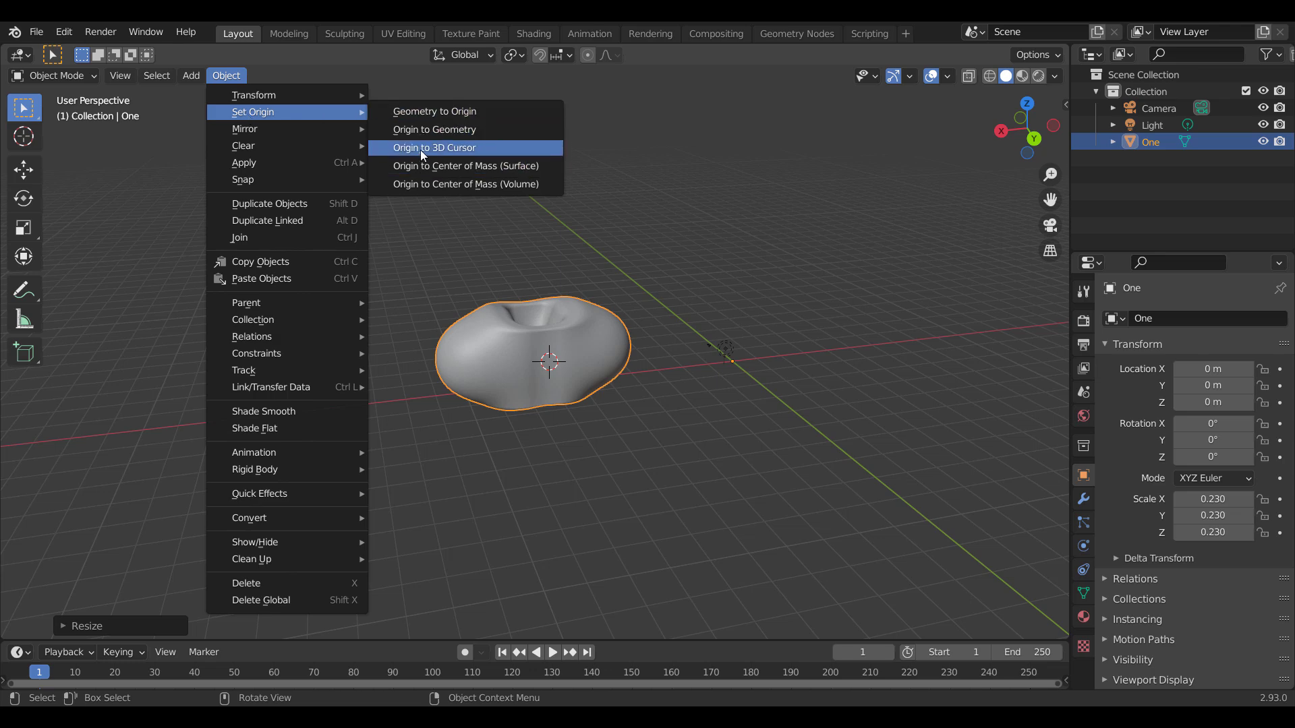
click(461, 150)
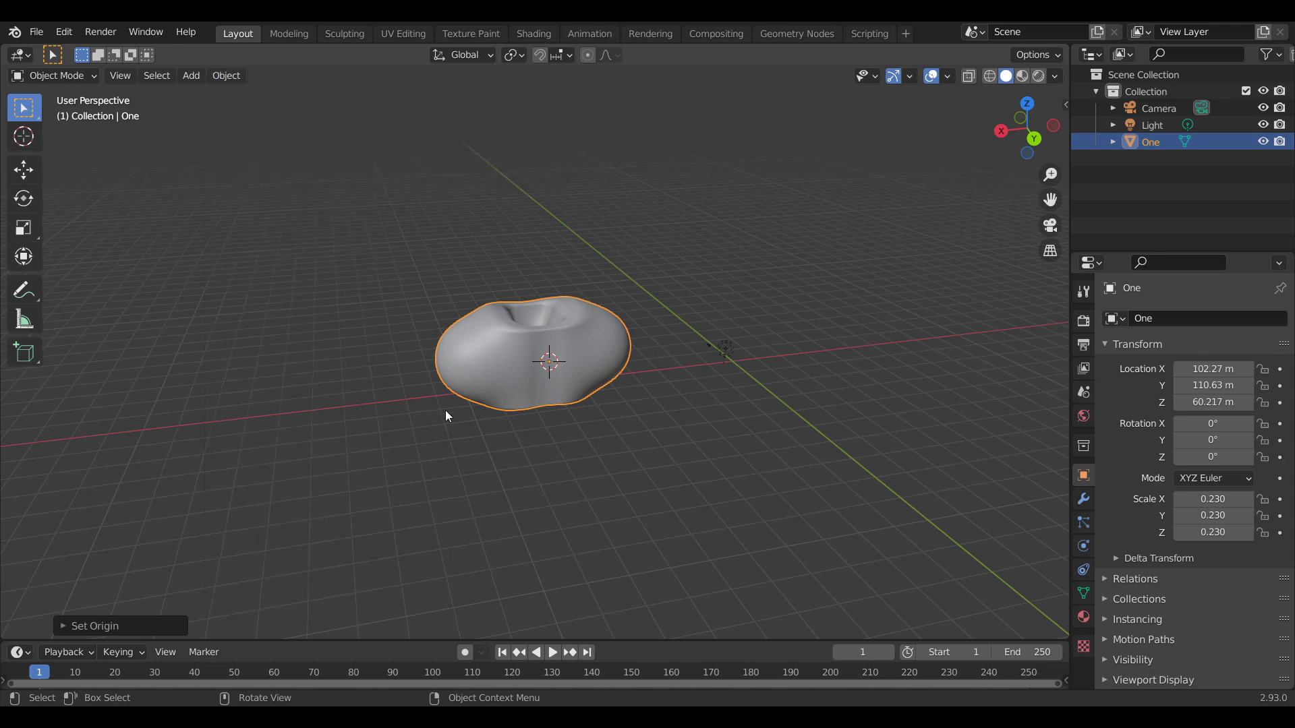
Step: Slide the blob along Y and X toward the world centre with the Move tool
click(24, 170)
middle_drag(86, 214, 654, 364)
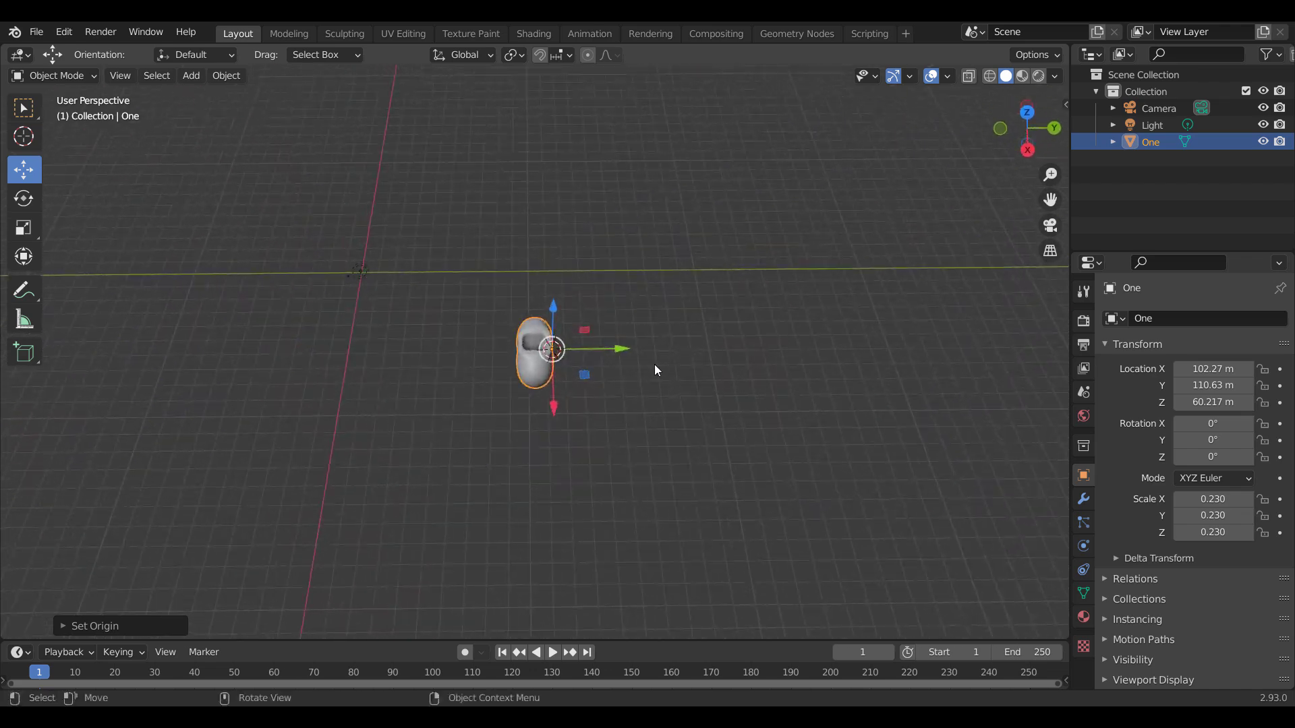
drag(607, 349, 426, 406)
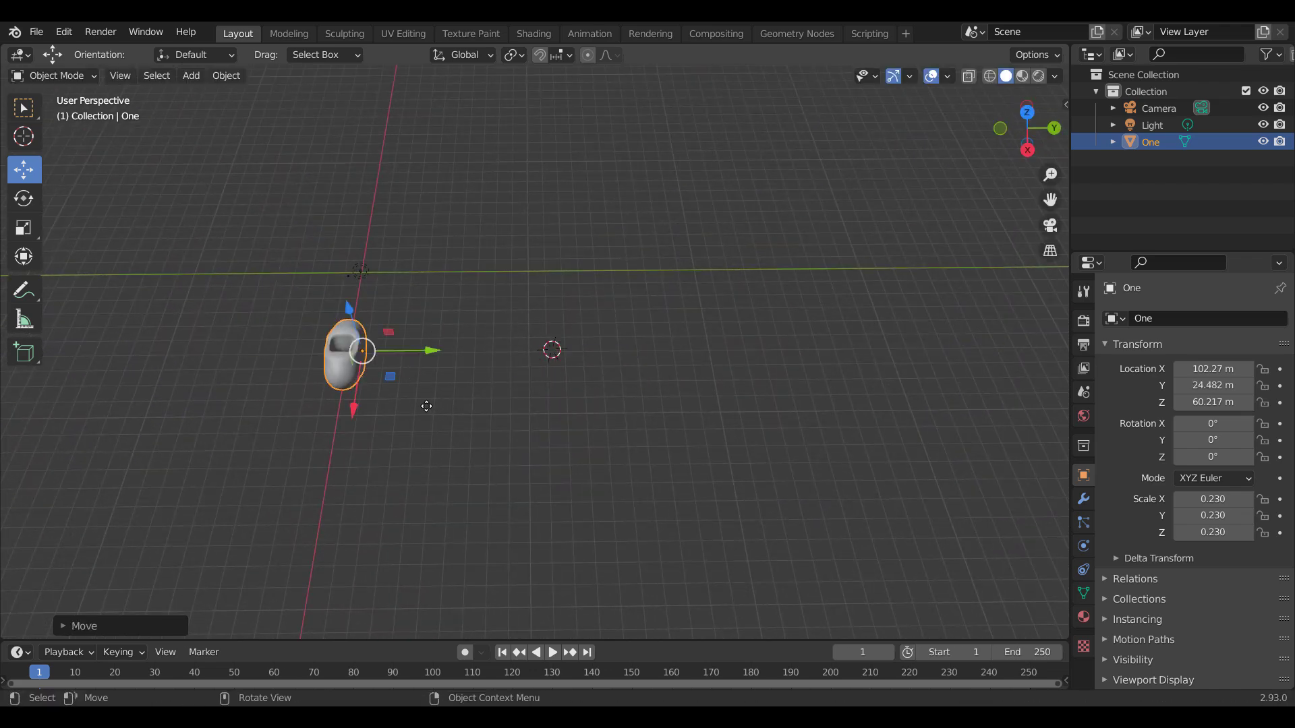
middle_drag(426, 406, 569, 425)
drag(569, 425, 472, 404)
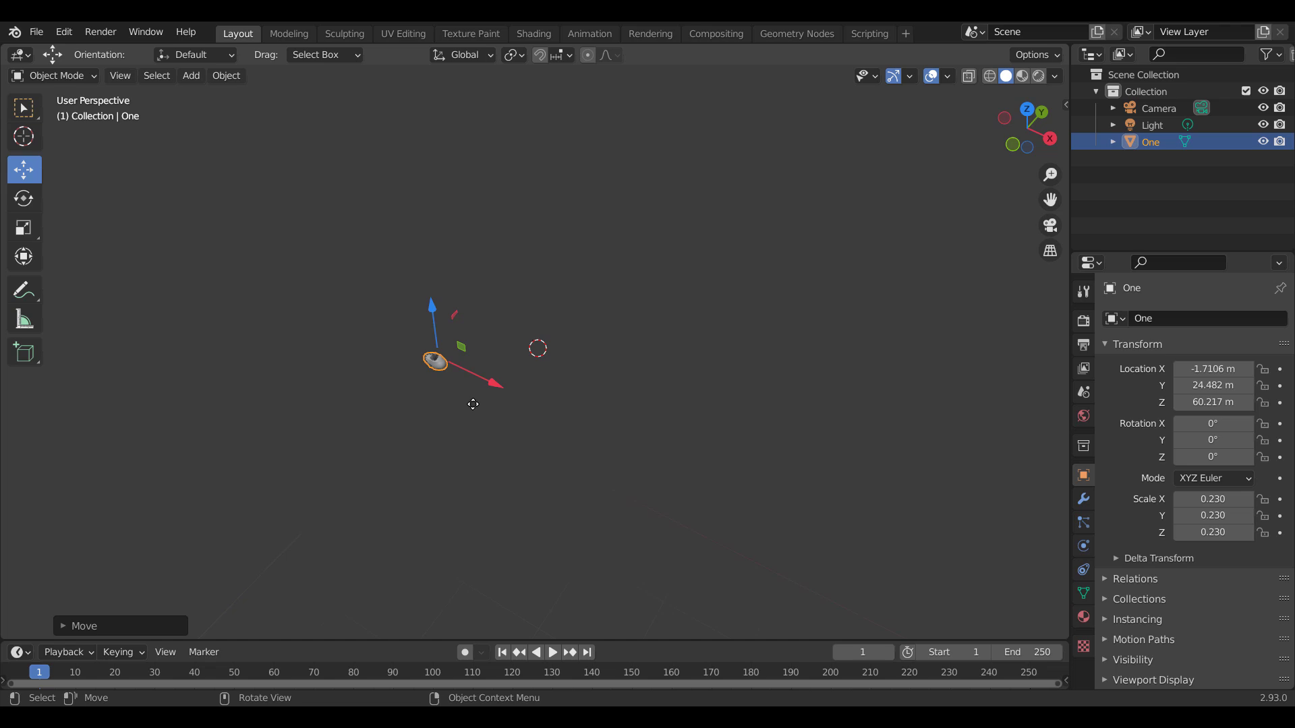
scroll(473, 404, up, 6)
middle_drag(648, 456, 532, 409)
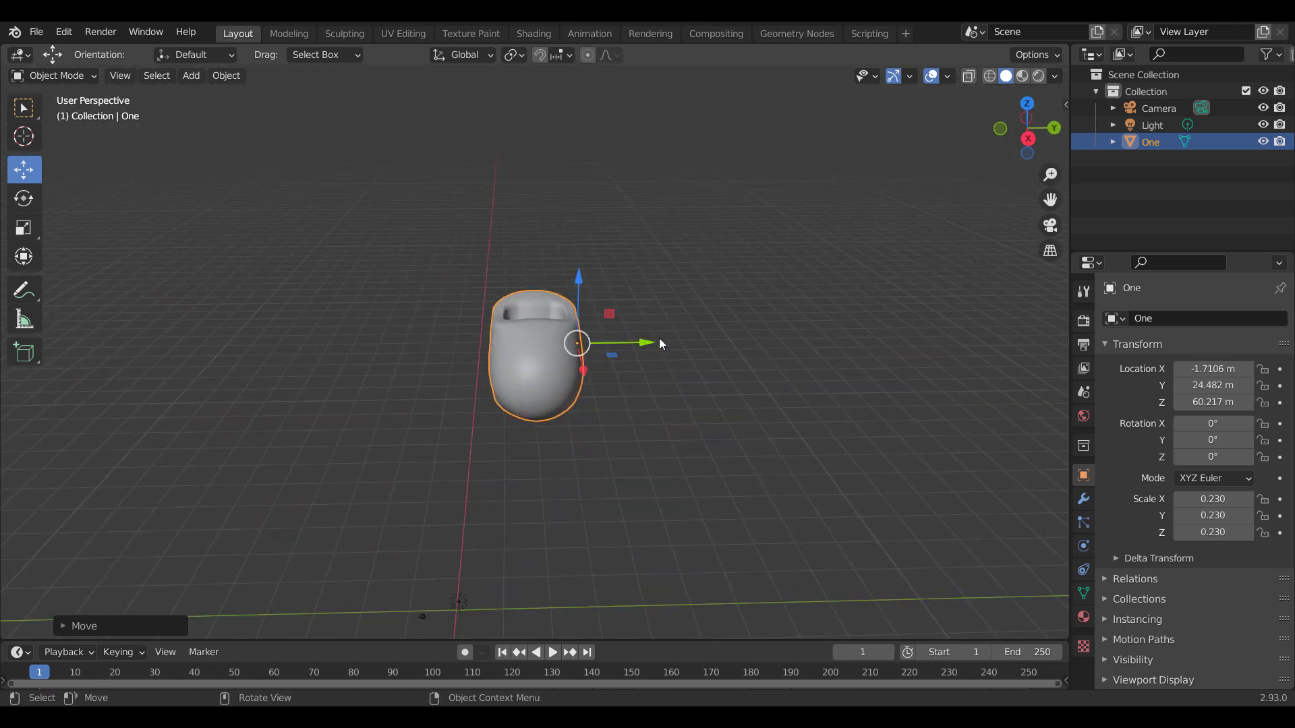
drag(658, 344, 561, 361)
Step: Adjust the blob's height and Y position to -1.7106, 6.8287, 7.4835 m
drag(507, 283, 500, 543)
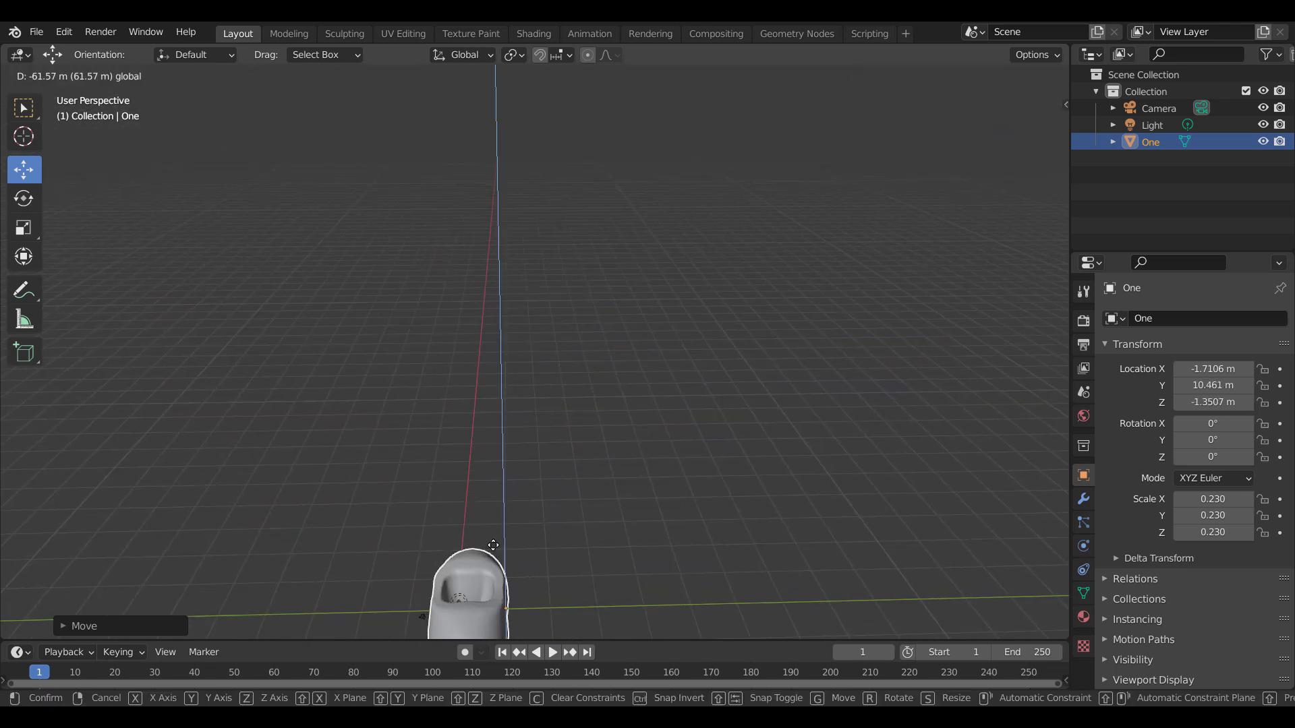
scroll(484, 529, down, 3)
middle_drag(483, 529, 614, 521)
scroll(614, 521, up, 3)
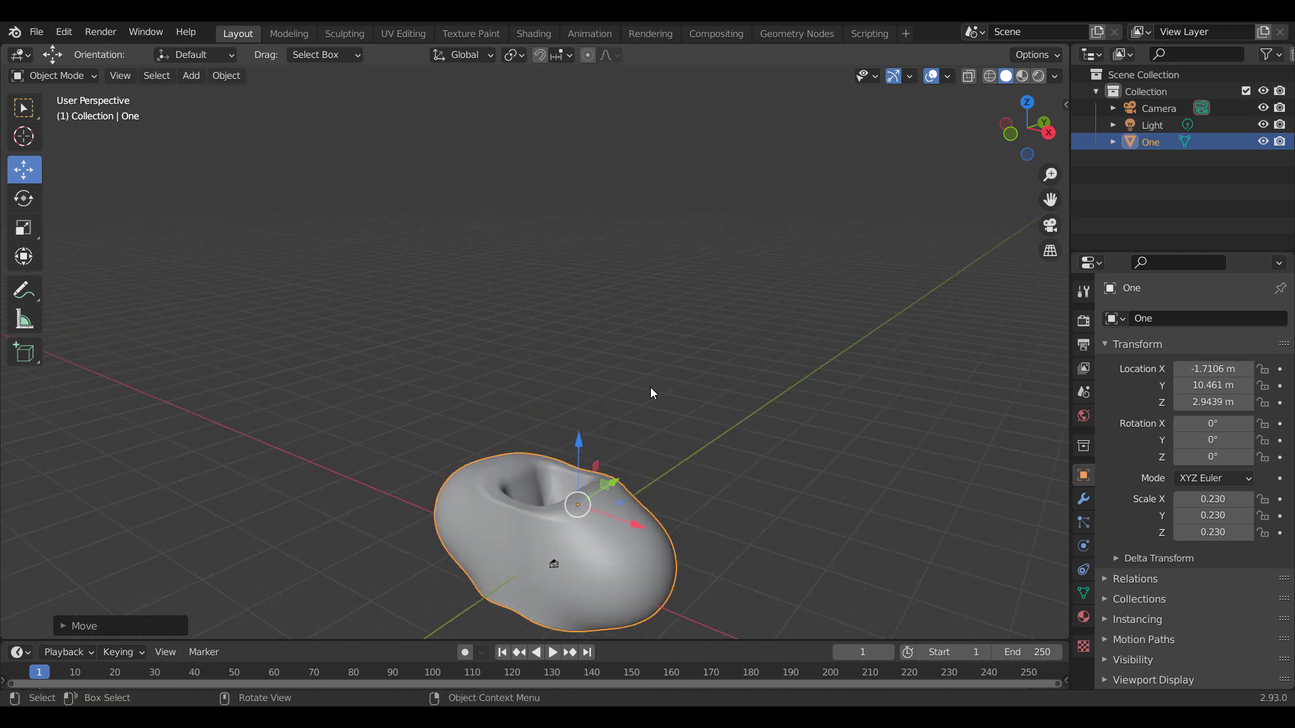
middle_drag(650, 390, 601, 451)
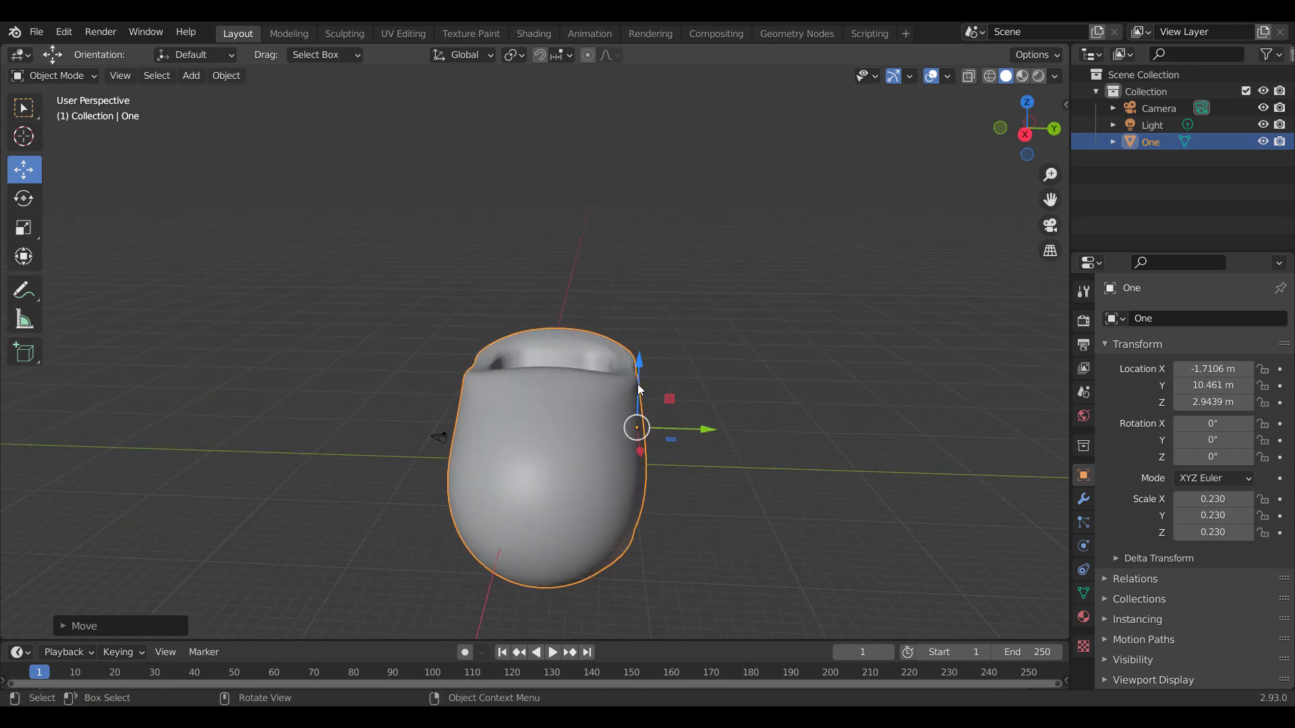
drag(637, 383, 638, 336)
drag(694, 381, 648, 373)
middle_drag(647, 373, 542, 487)
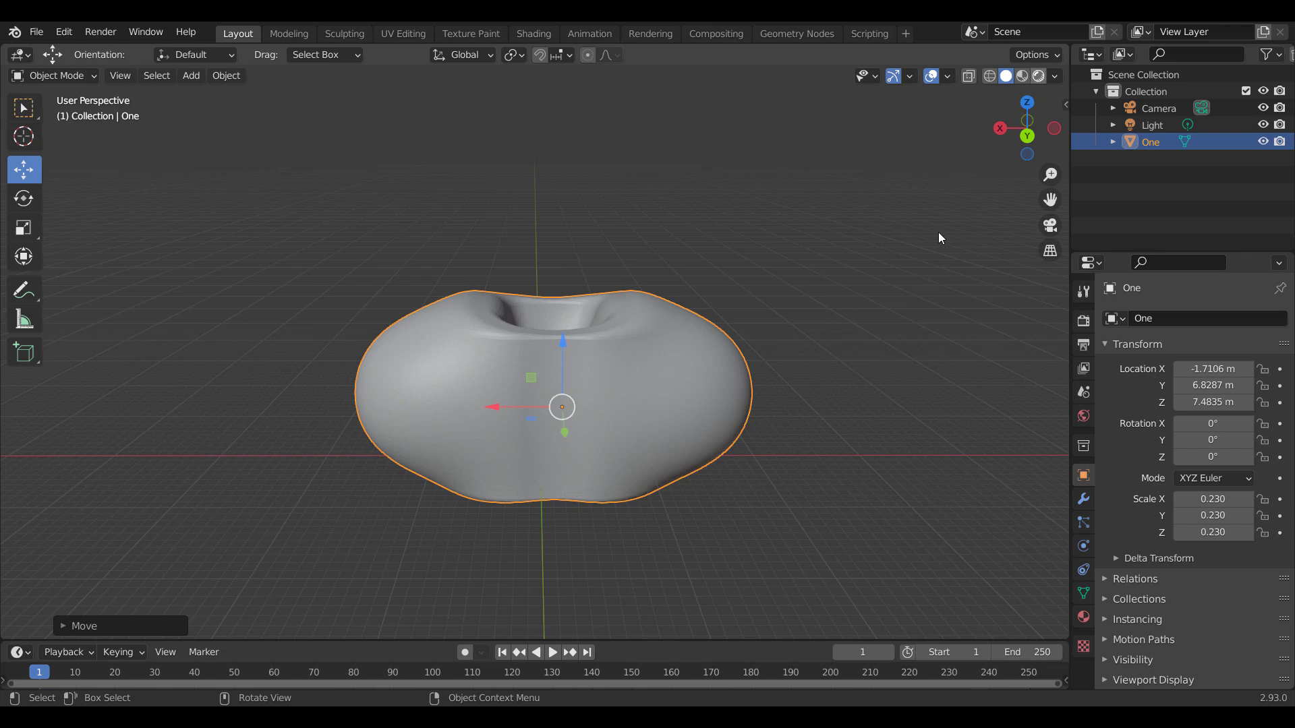
Step: Change the viewport shading, shrink the blob to 0.037 scale and slide it along Y
key(z)
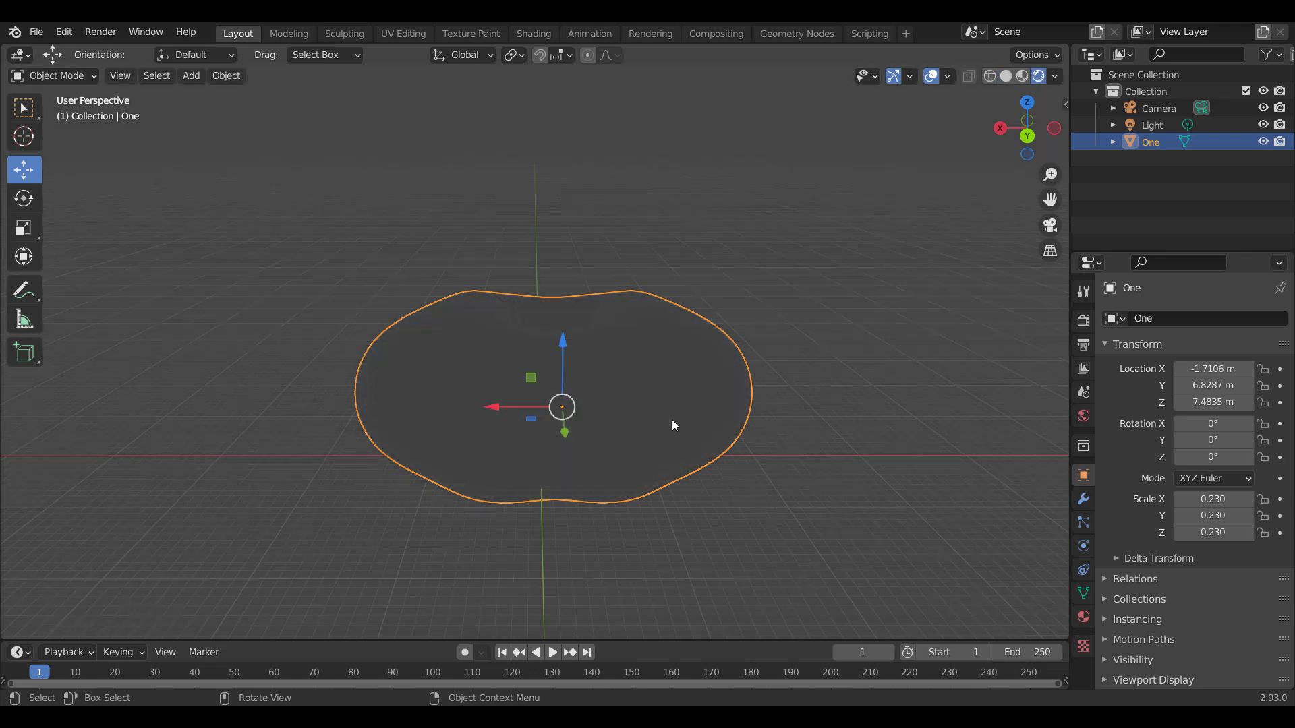
key(s)
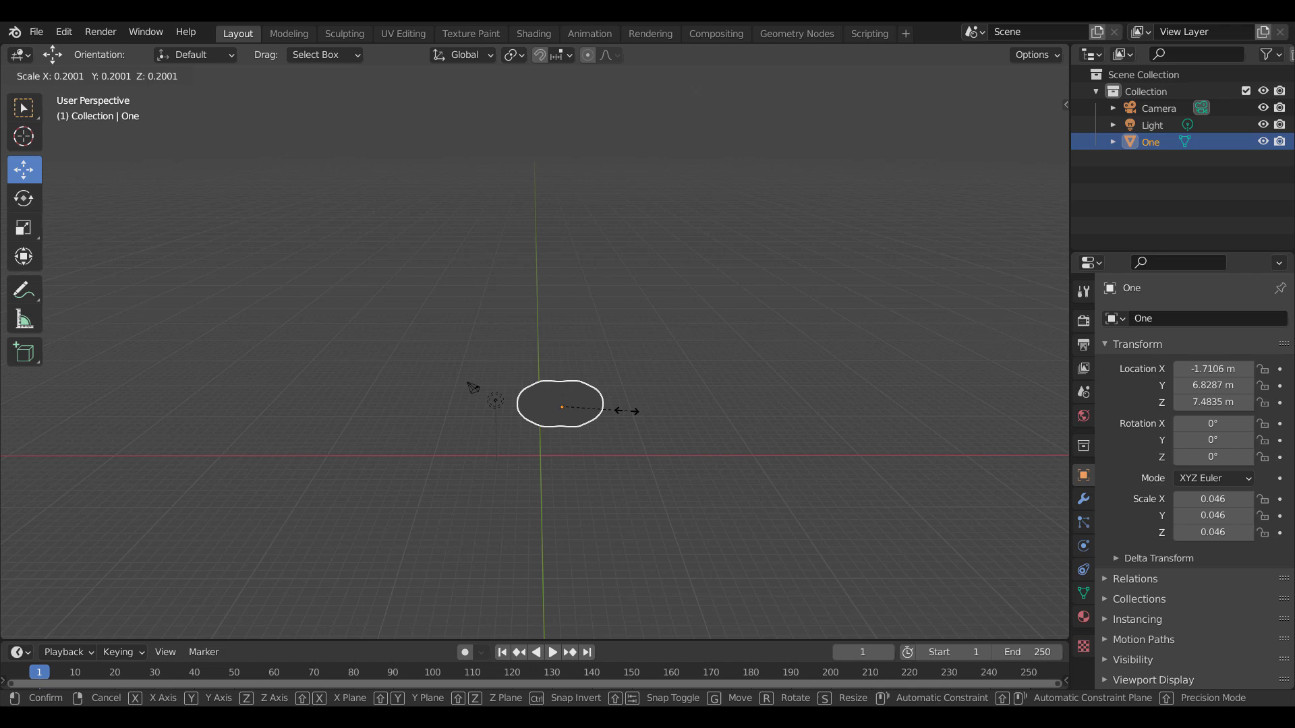
click(612, 414)
middle_drag(939, 180, 486, 416)
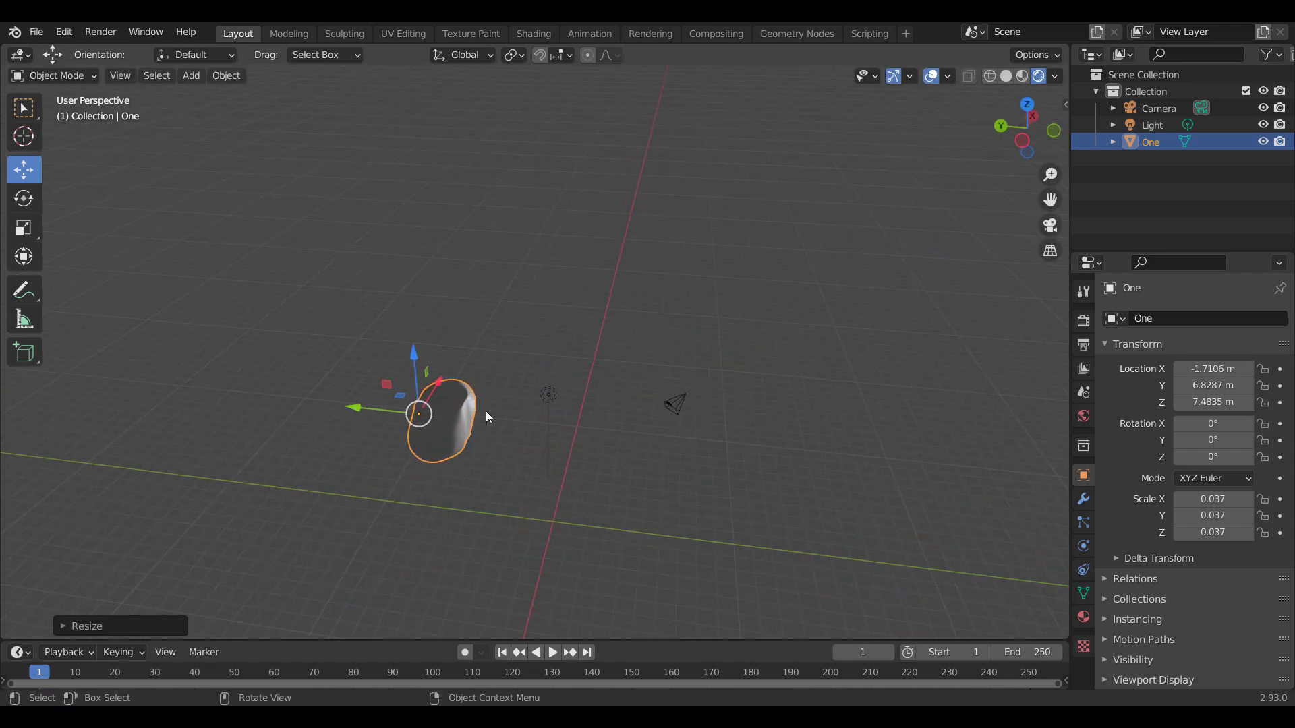
drag(354, 412, 515, 468)
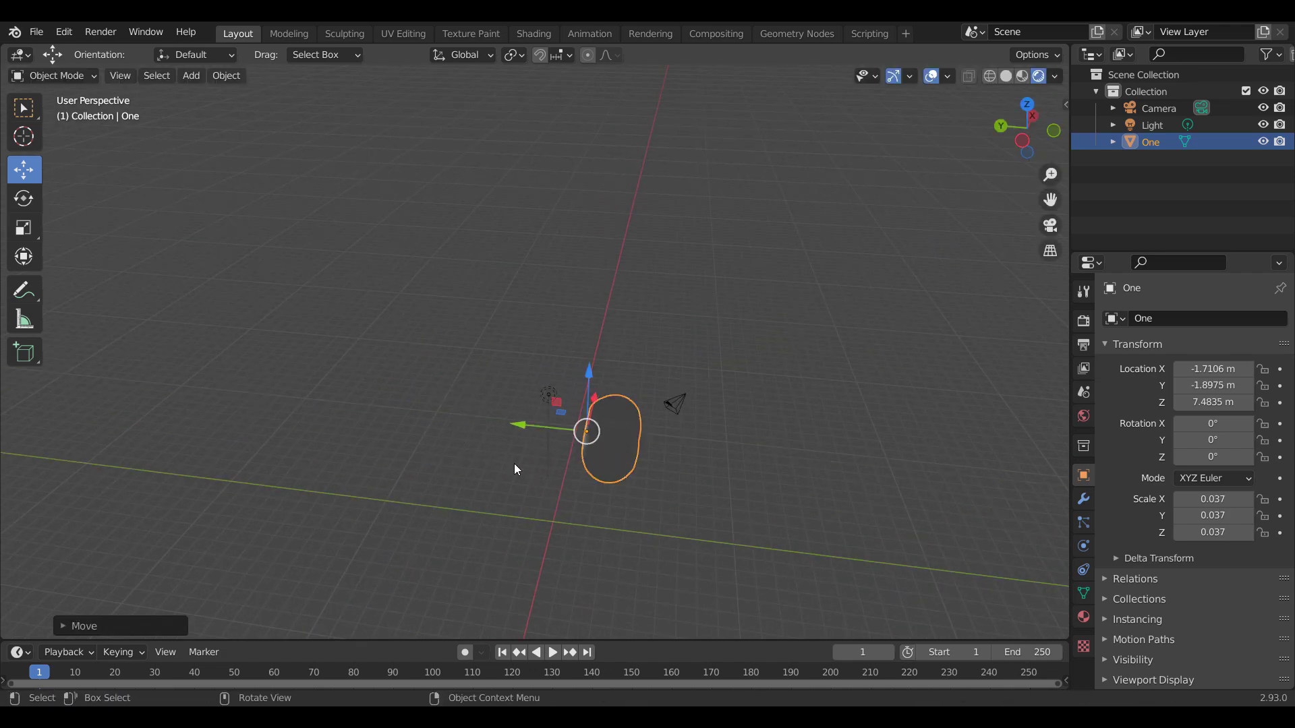
Step: Duplicate the light twice to place Light.001 and Light.002 around the scene
click(549, 398)
middle_drag(534, 450, 641, 431)
key(shift+d)
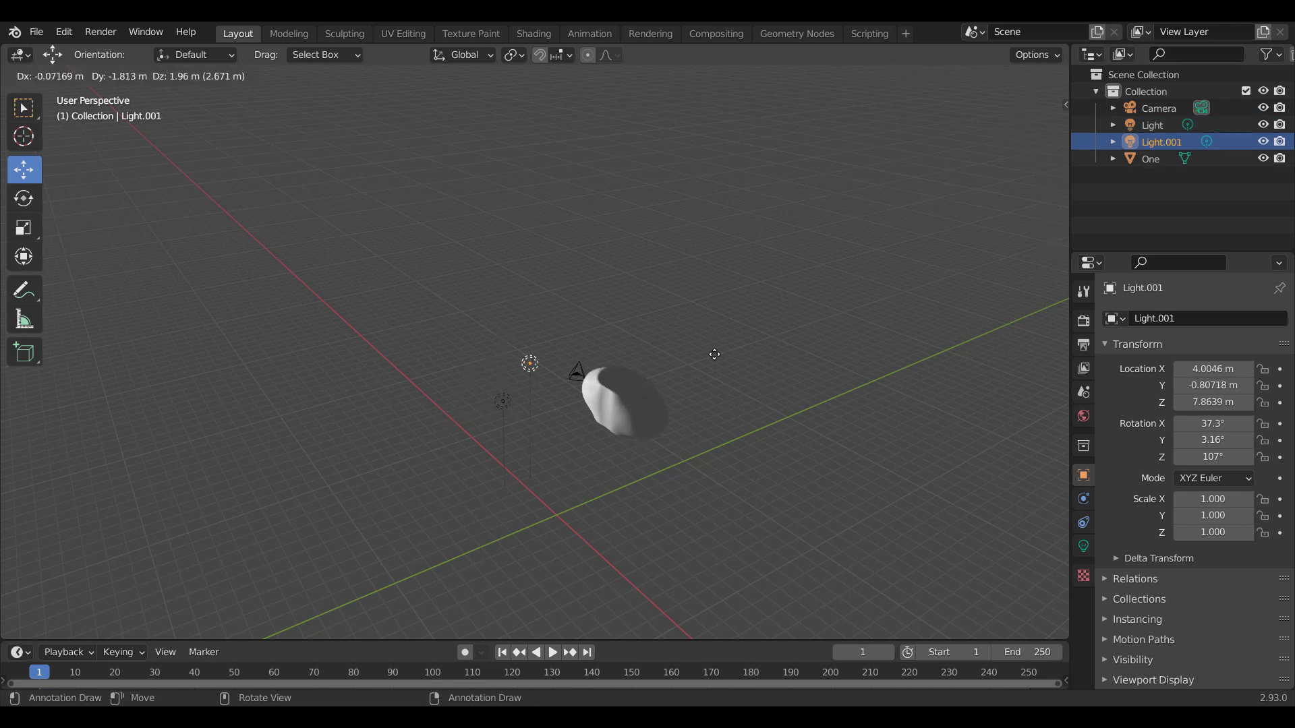
click(832, 300)
key(shift+d)
click(904, 401)
middle_drag(903, 402, 816, 349)
Step: Lower One toward the ground, to 1.1039, -1.8975, 2.0151 m
click(580, 417)
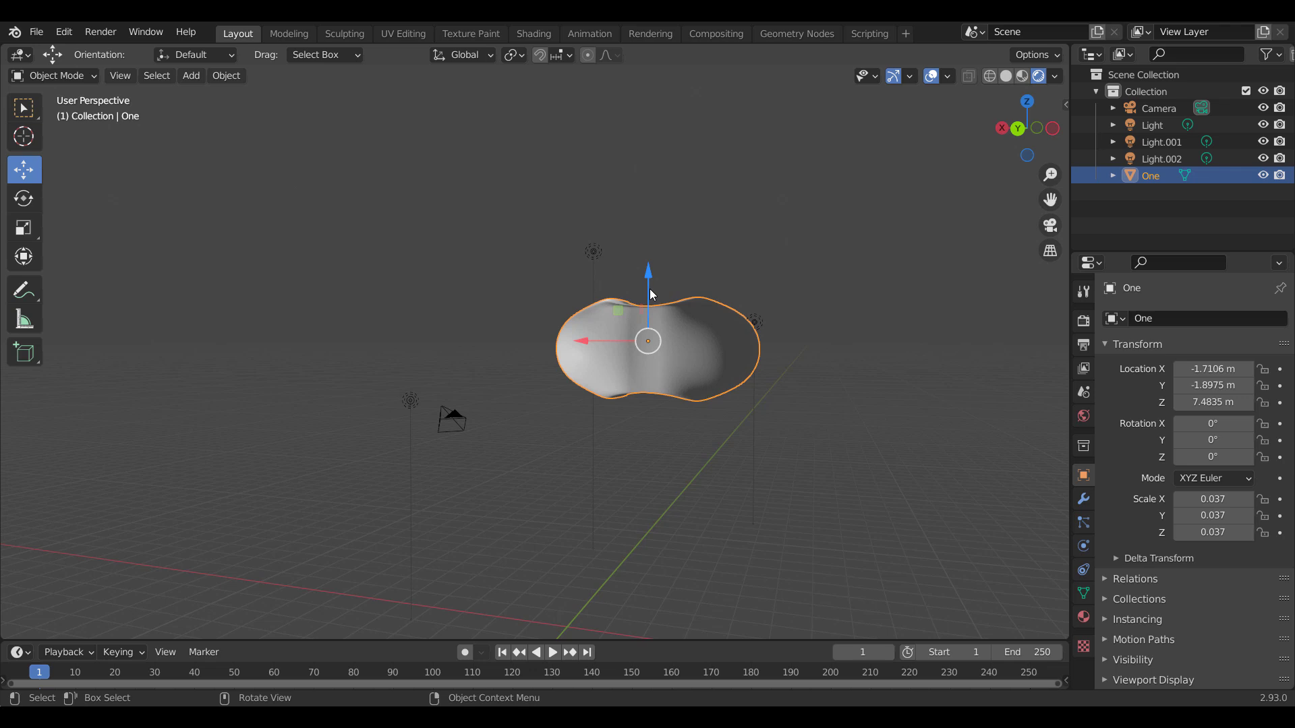
drag(652, 295, 490, 523)
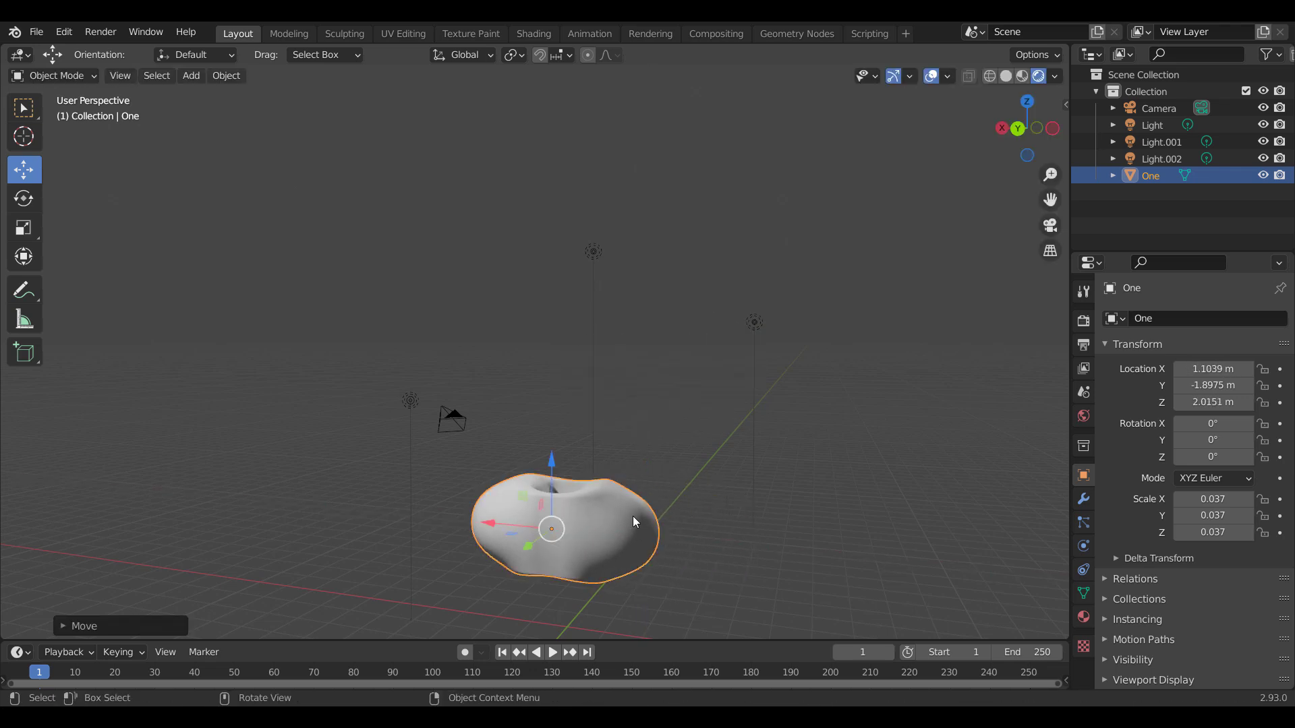
middle_drag(633, 517, 674, 300)
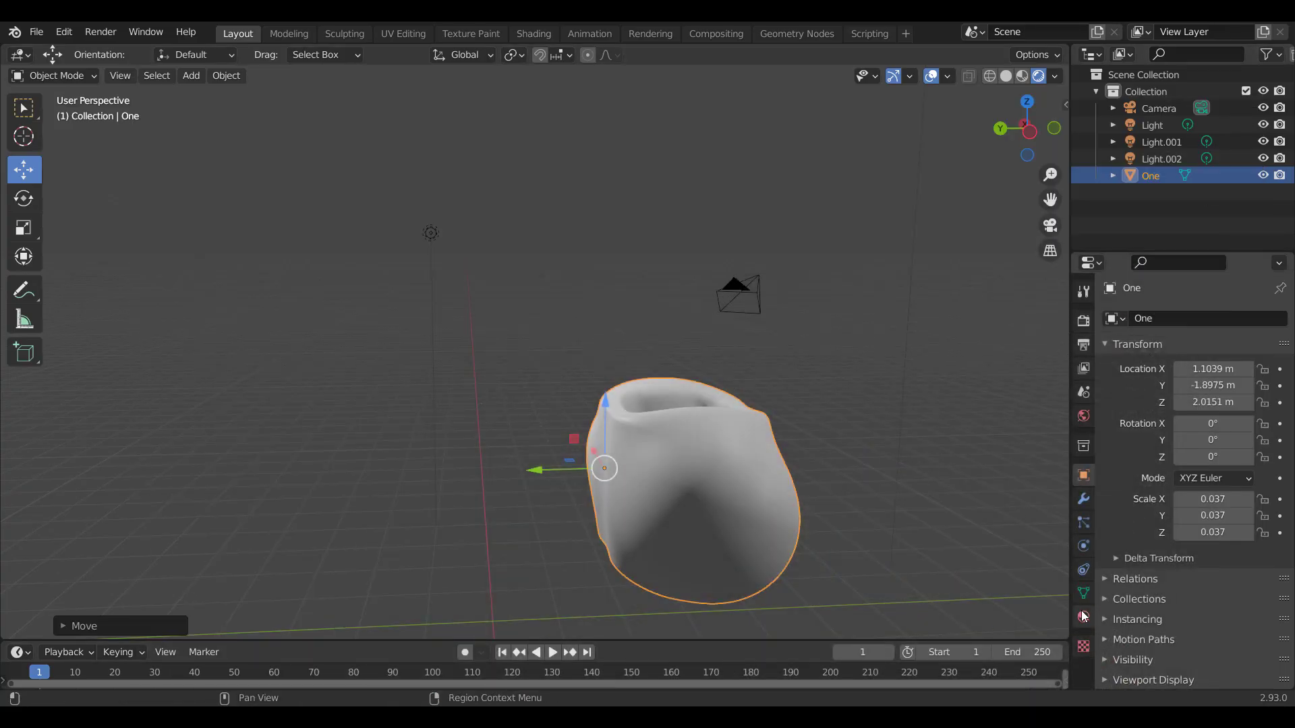
Step: Expand Vertex Colors in One's Object Data properties to find the Col layer, then go to Shading
click(1083, 593)
click(1114, 558)
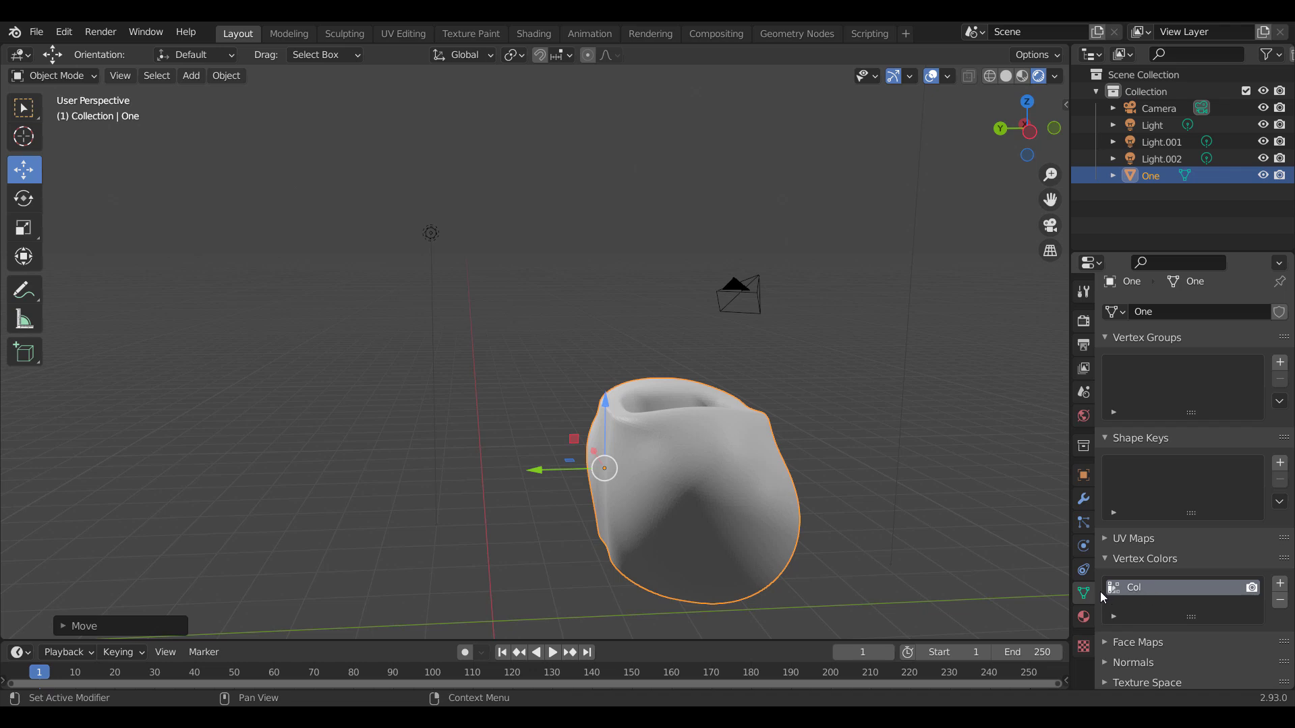
middle_drag(607, 502, 679, 503)
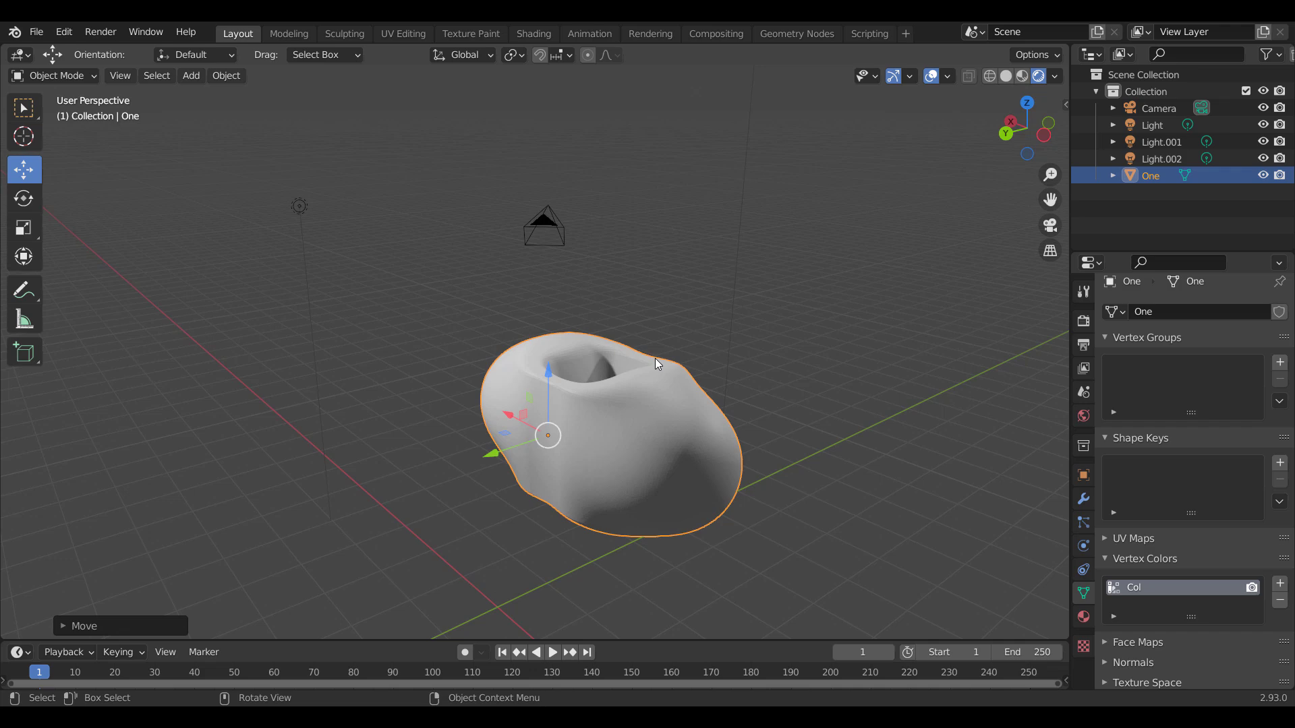
click(534, 33)
mouse_move(556, 229)
middle_down()
mouse_move(625, 264)
mouse_move(669, 238)
mouse_move(664, 269)
middle_up()
Step: Create a new material for One with an Attribute node named Col linked into Base Color
click(666, 422)
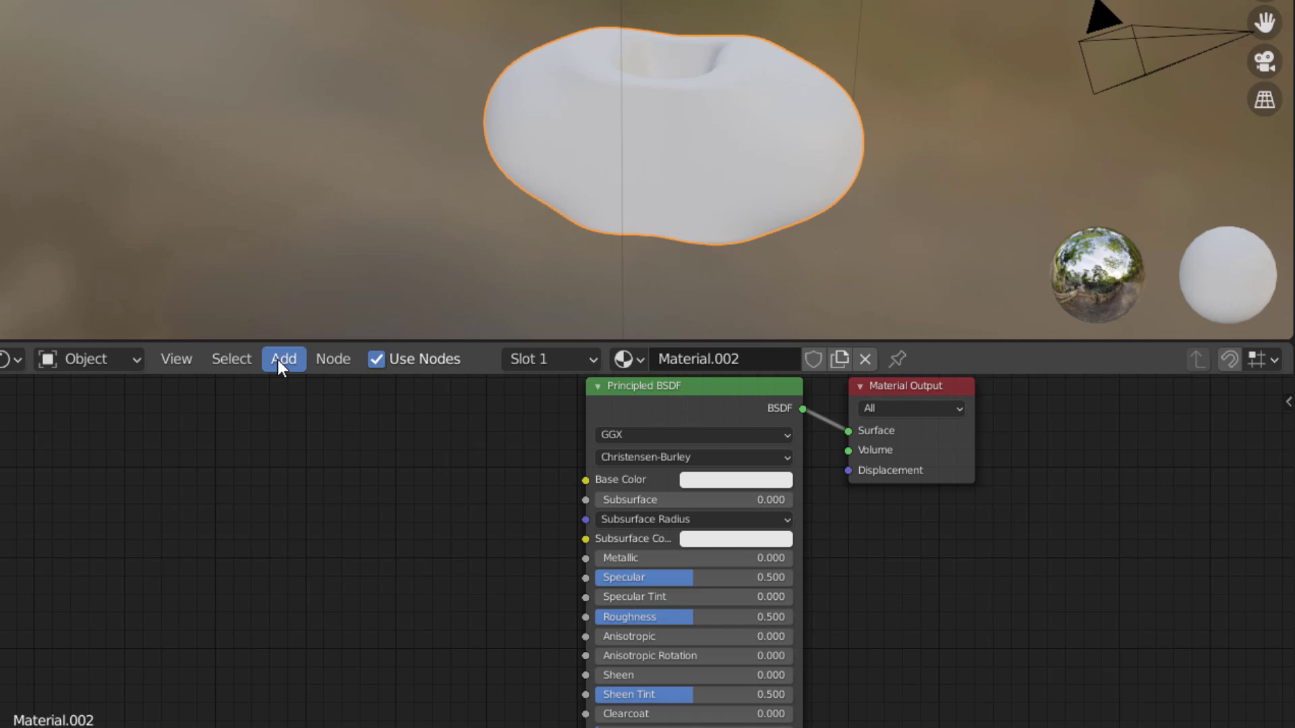
click(401, 422)
mouse_move(424, 467)
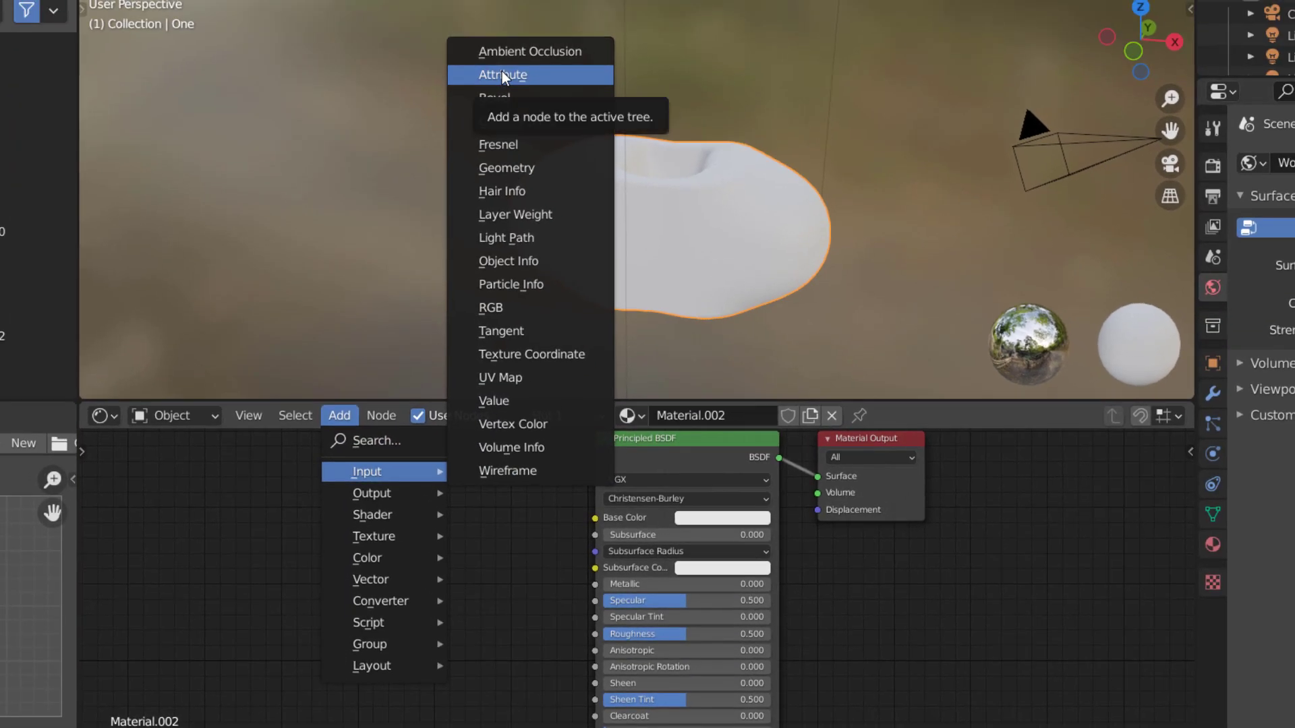
click(476, 0)
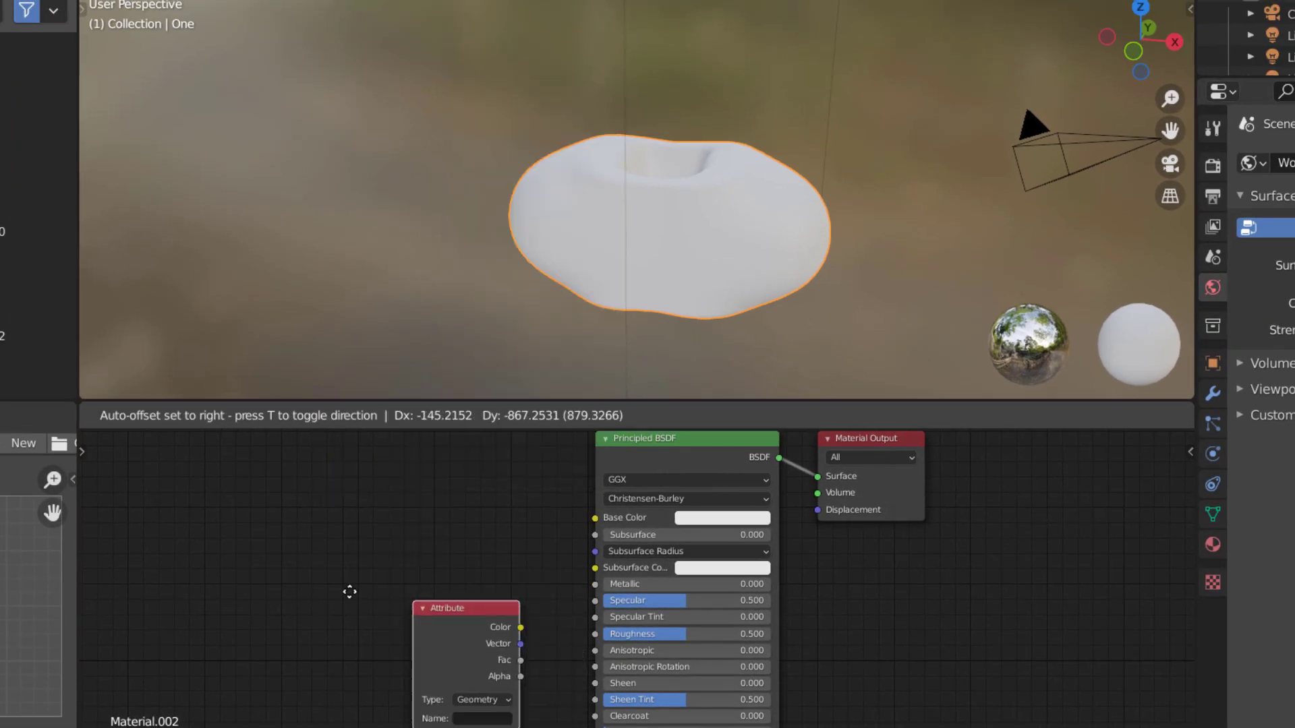
click(384, 509)
click(437, 628)
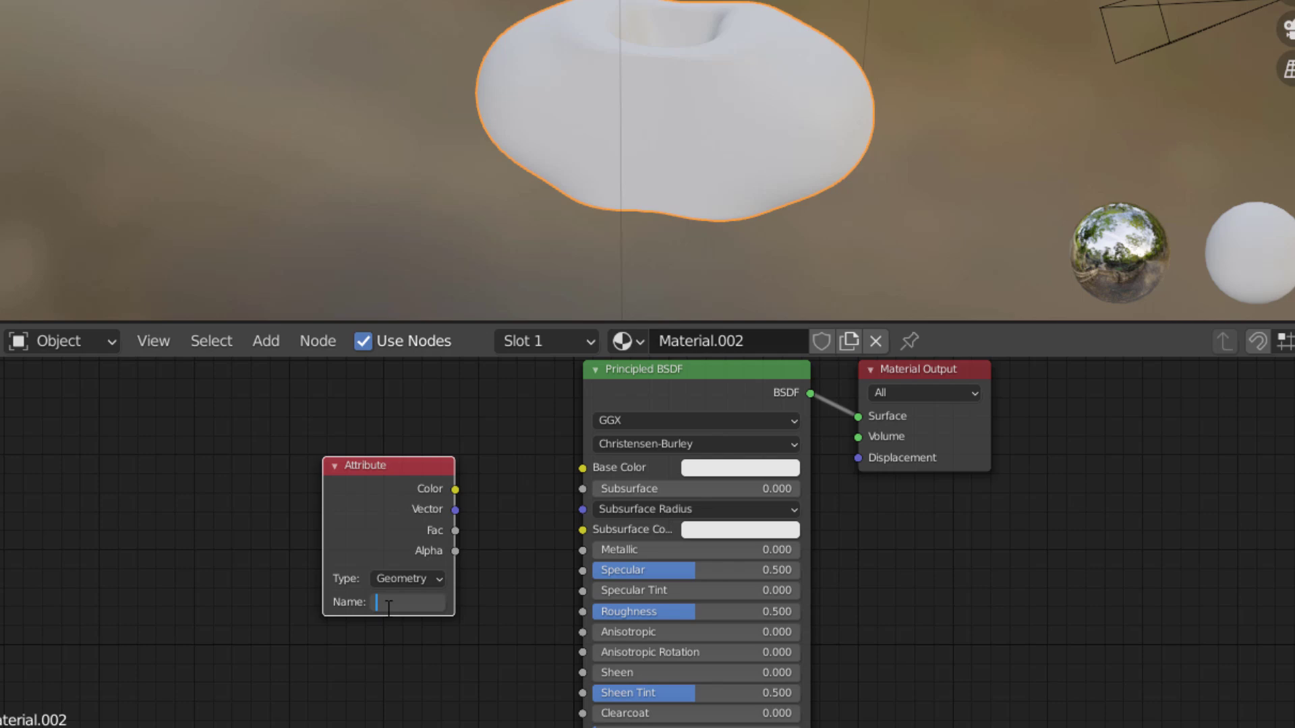
text(Col)
key(Return)
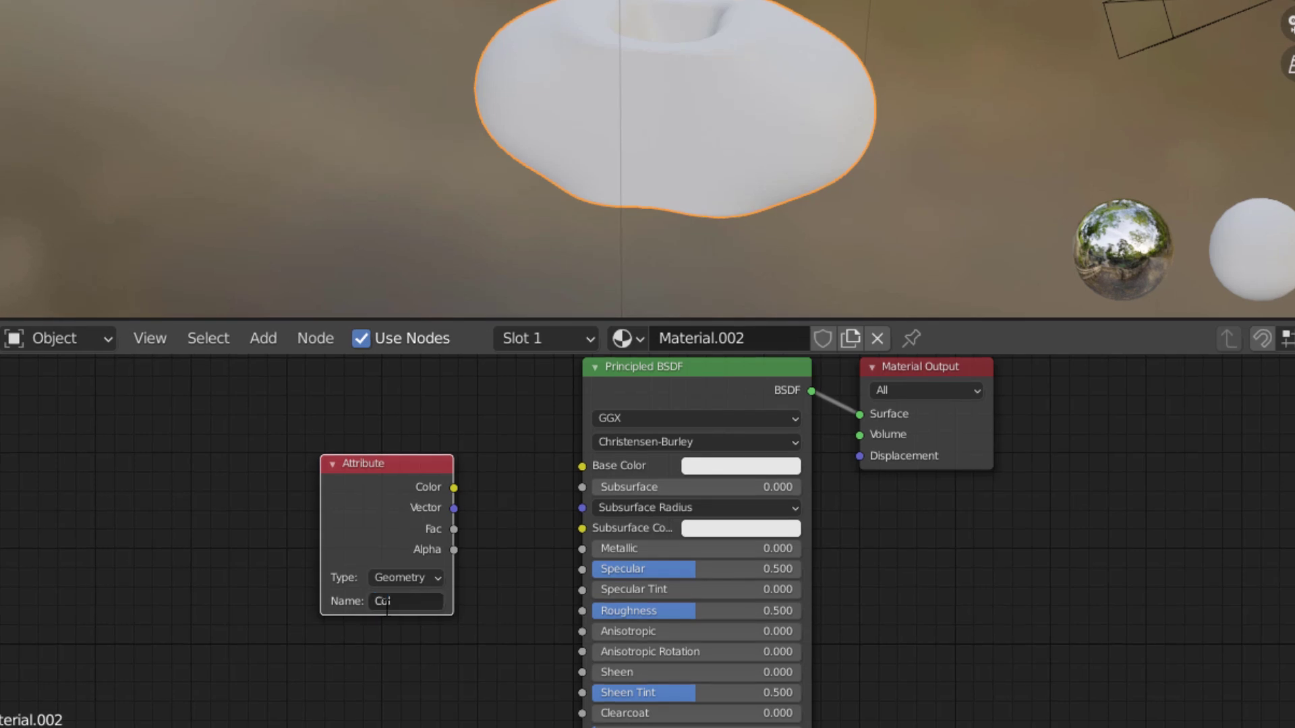
drag(414, 484, 583, 466)
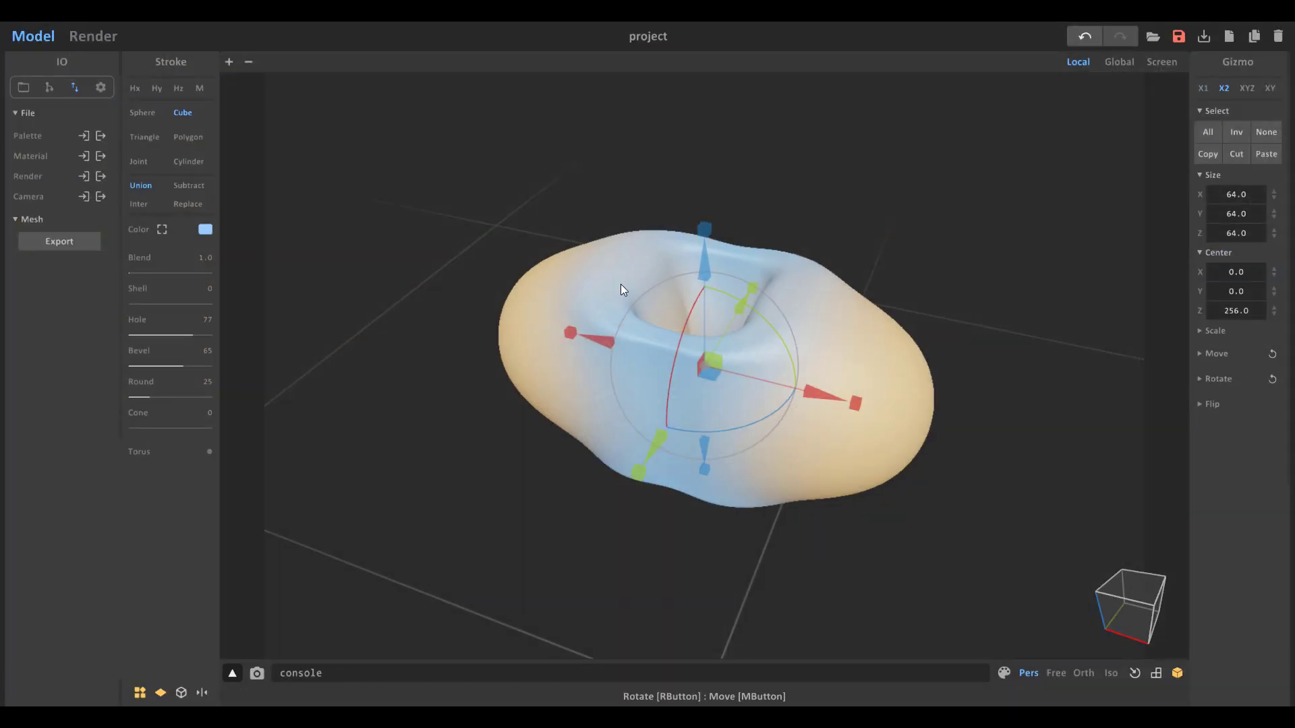
Step: Load the splatoon project from the project list, discarding unsaved changes
click(48, 88)
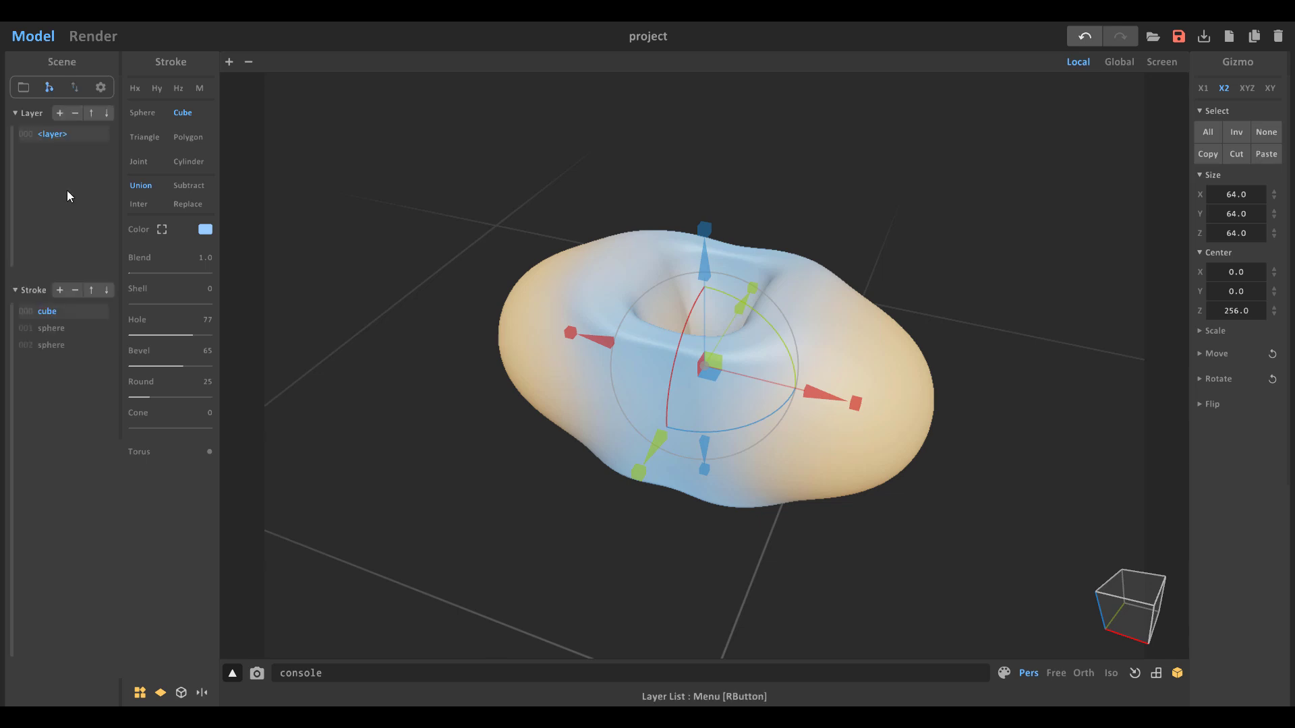
click(23, 87)
double_click(38, 168)
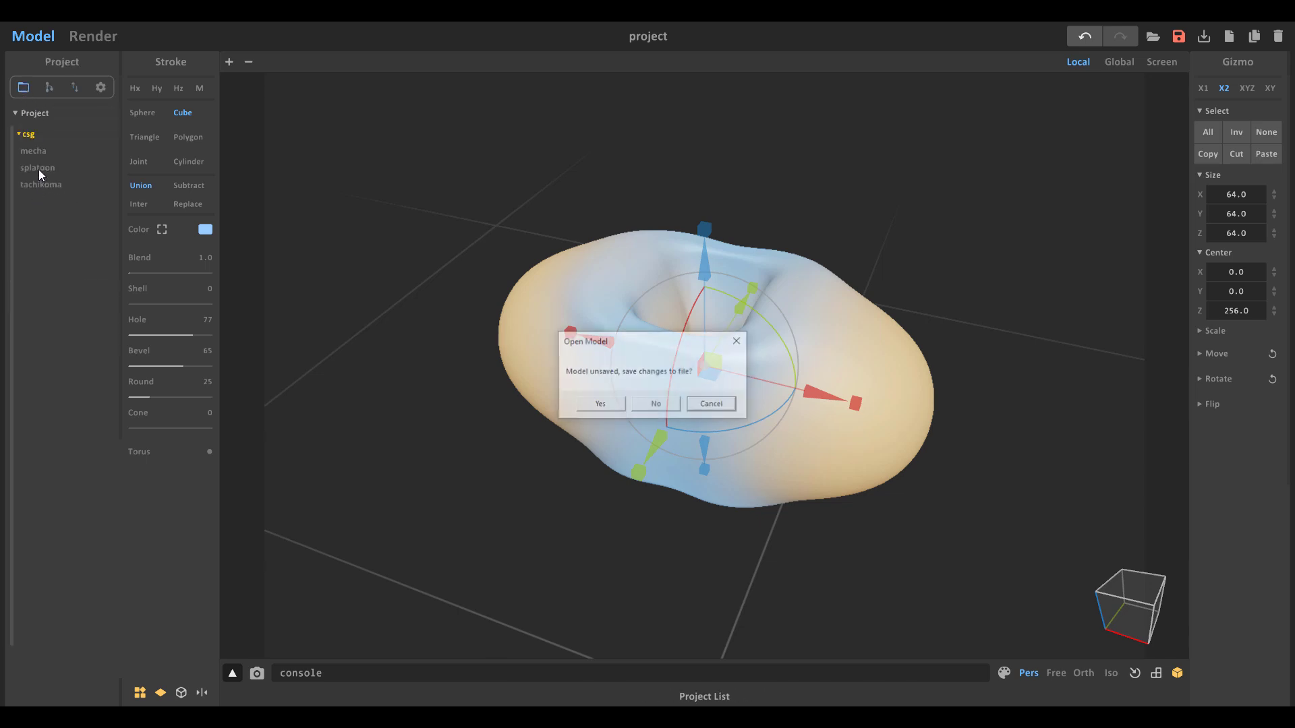
click(655, 403)
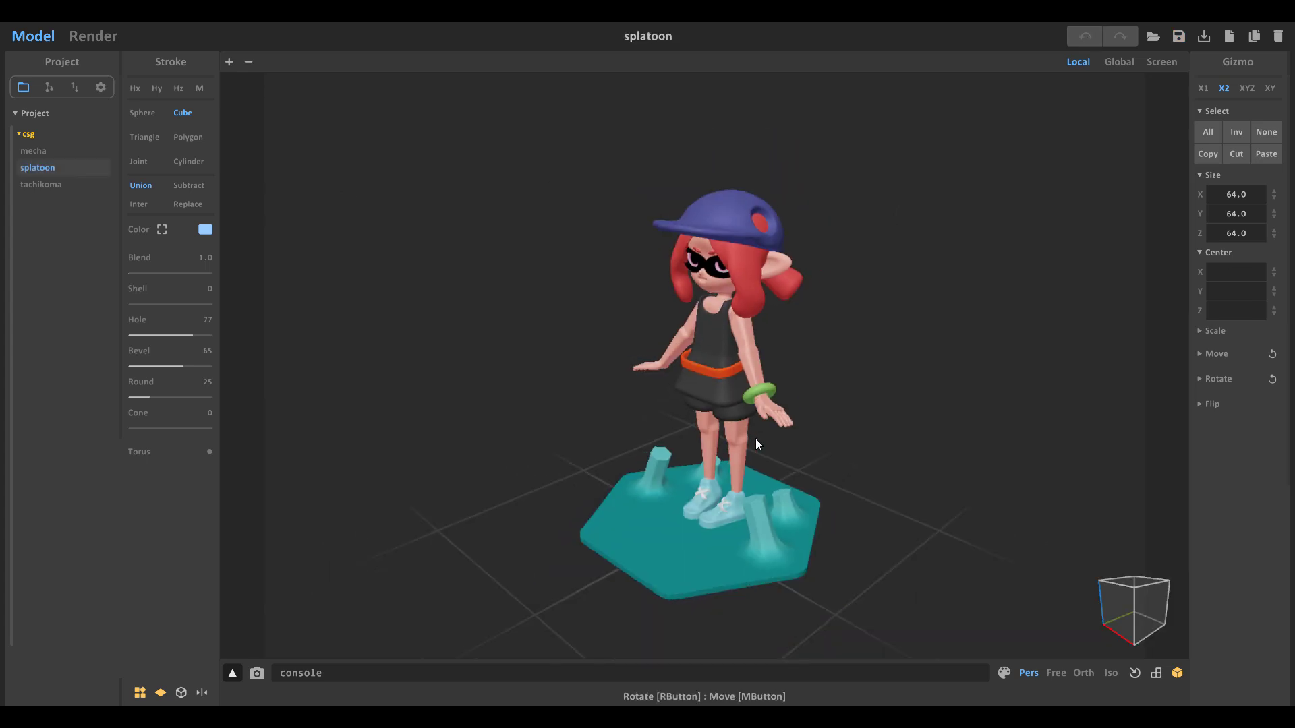
Step: Select the hexagonal base and orbit to a front view of the character
right_drag(755, 438, 560, 441)
click(559, 441)
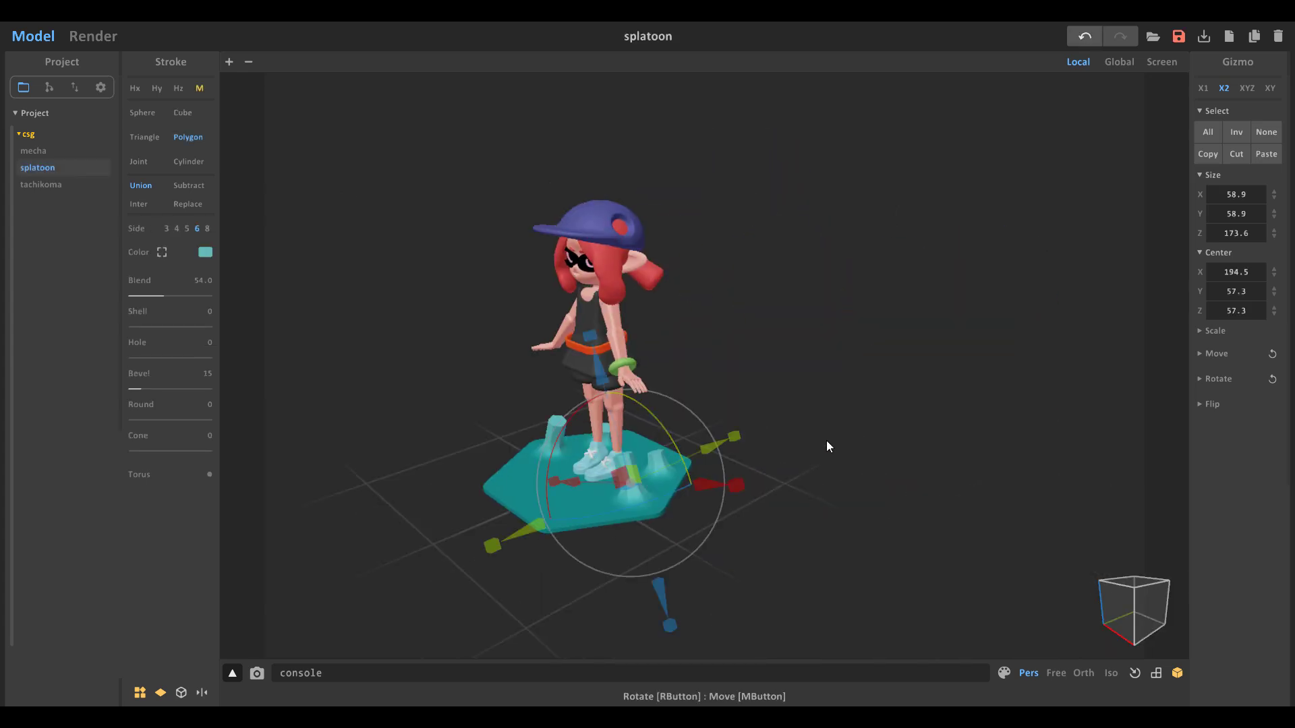
right_drag(807, 423, 861, 321)
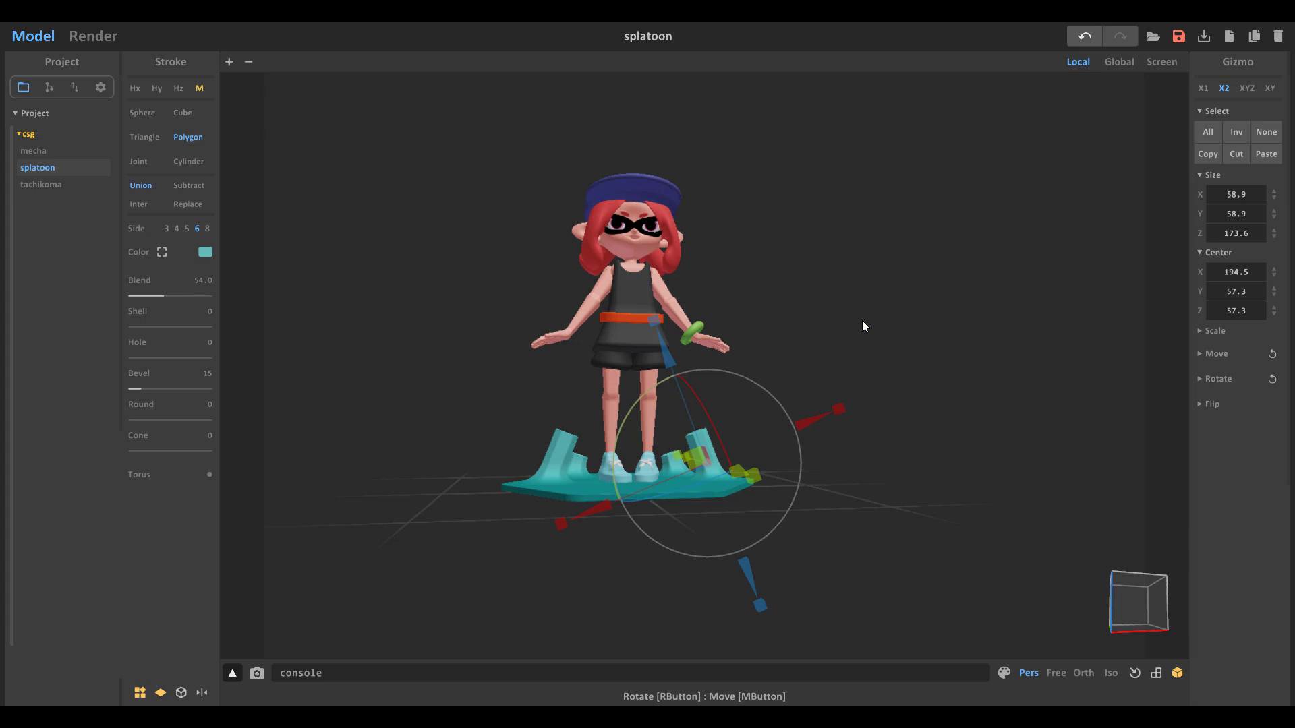
right_drag(719, 345, 760, 361)
scroll(760, 362, up, 3)
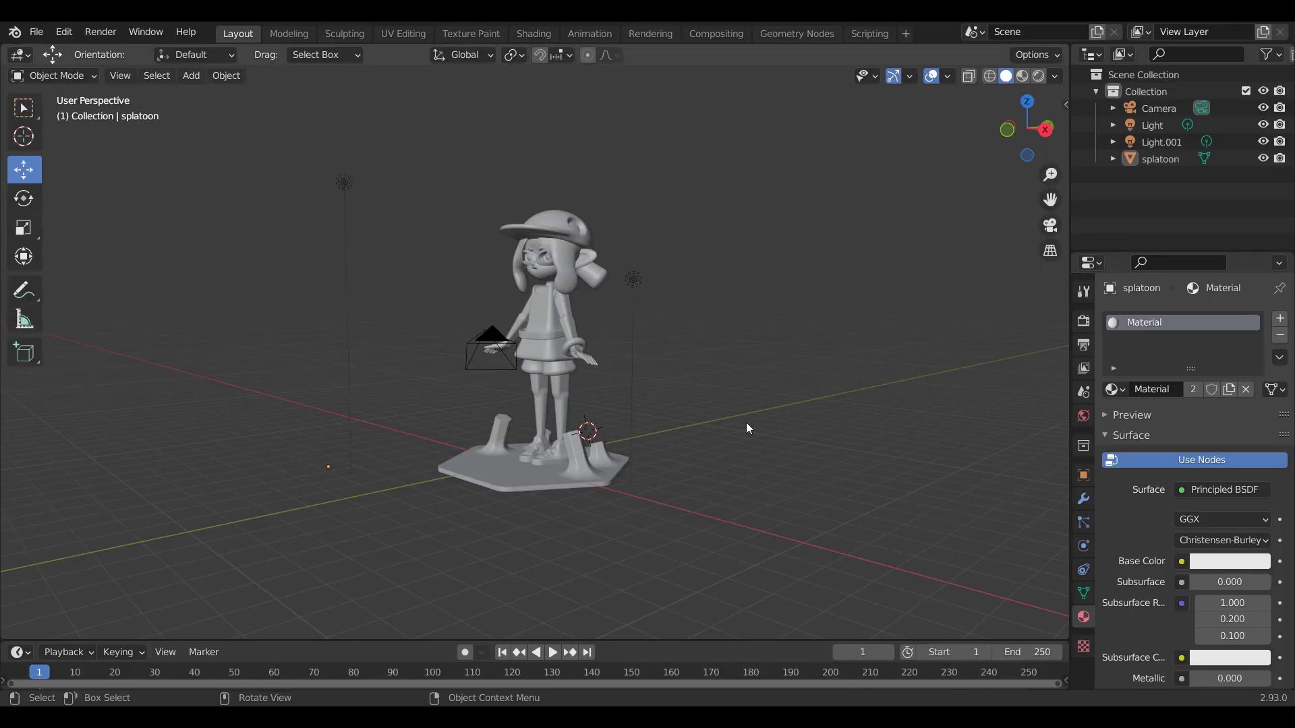
Step: Set the splatoon model's surface shading and preview it in Rendered viewport mode
right_click(553, 307)
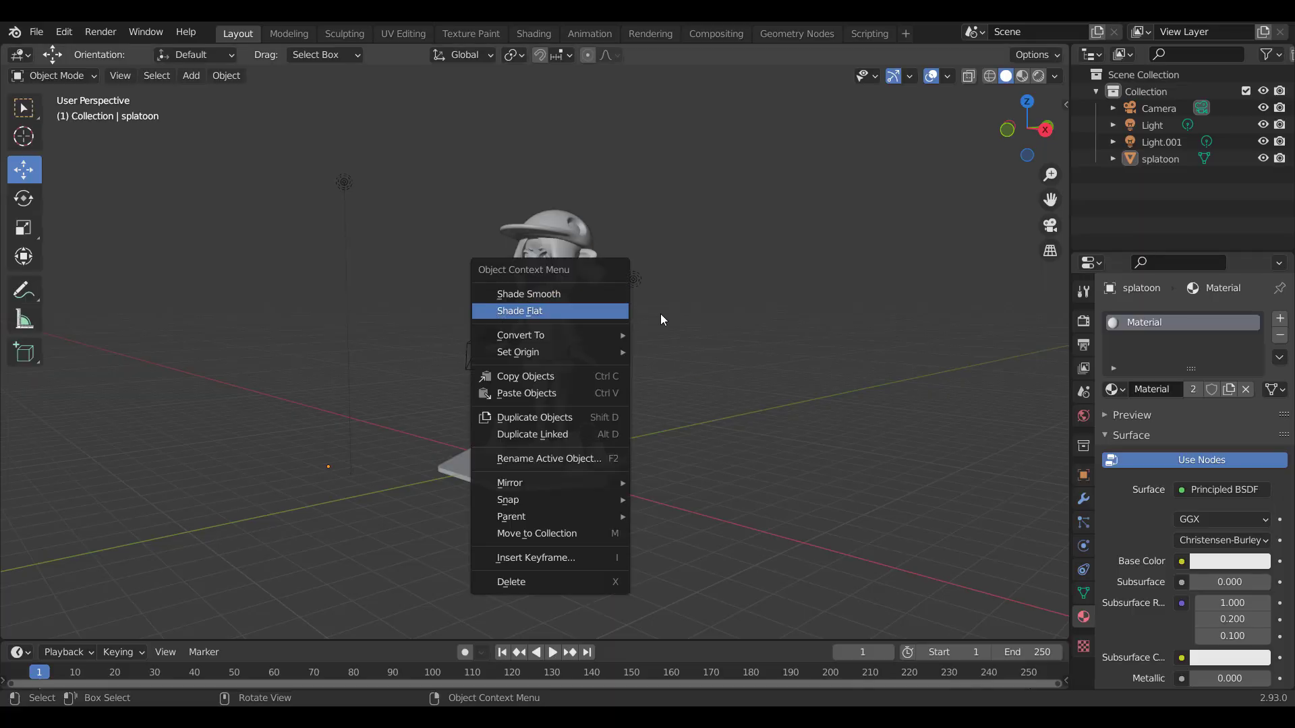
click(536, 290)
scroll(801, 321, up, 3)
scroll(802, 321, down, 3)
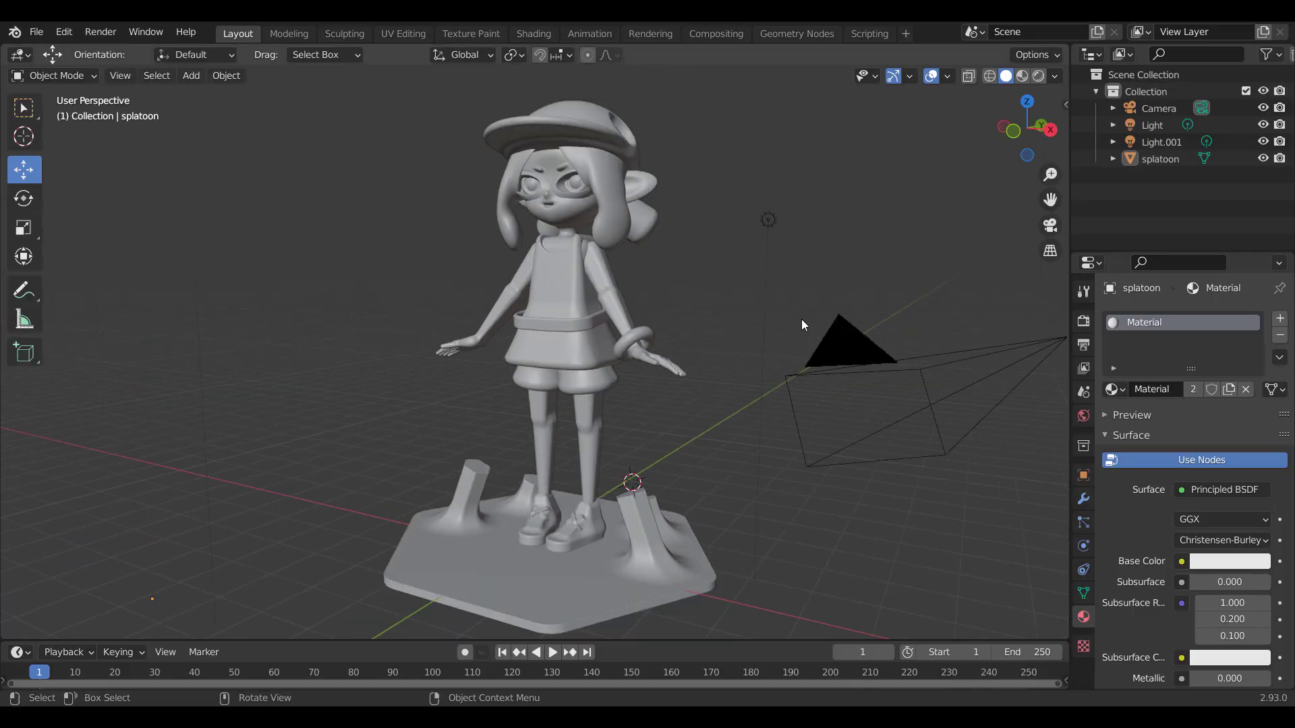
click(1039, 77)
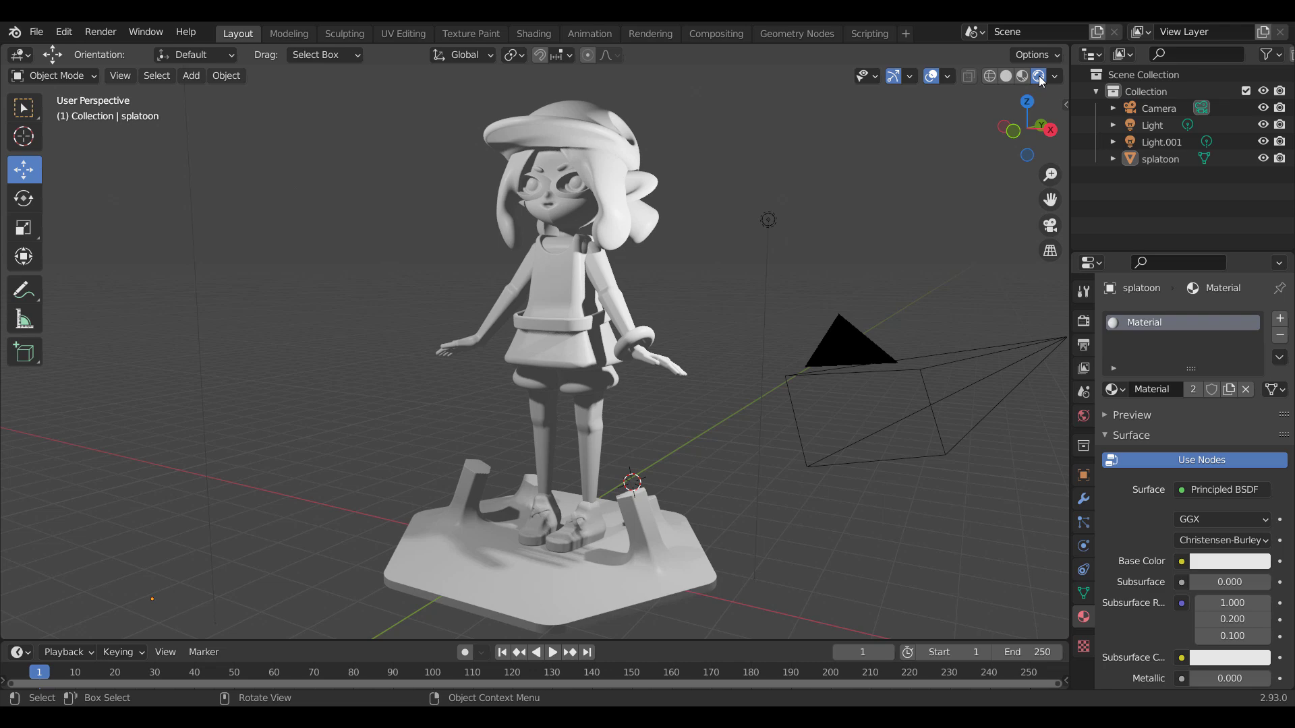
mouse_move(789, 424)
middle_down()
mouse_move(882, 292)
mouse_move(707, 333)
middle_up()
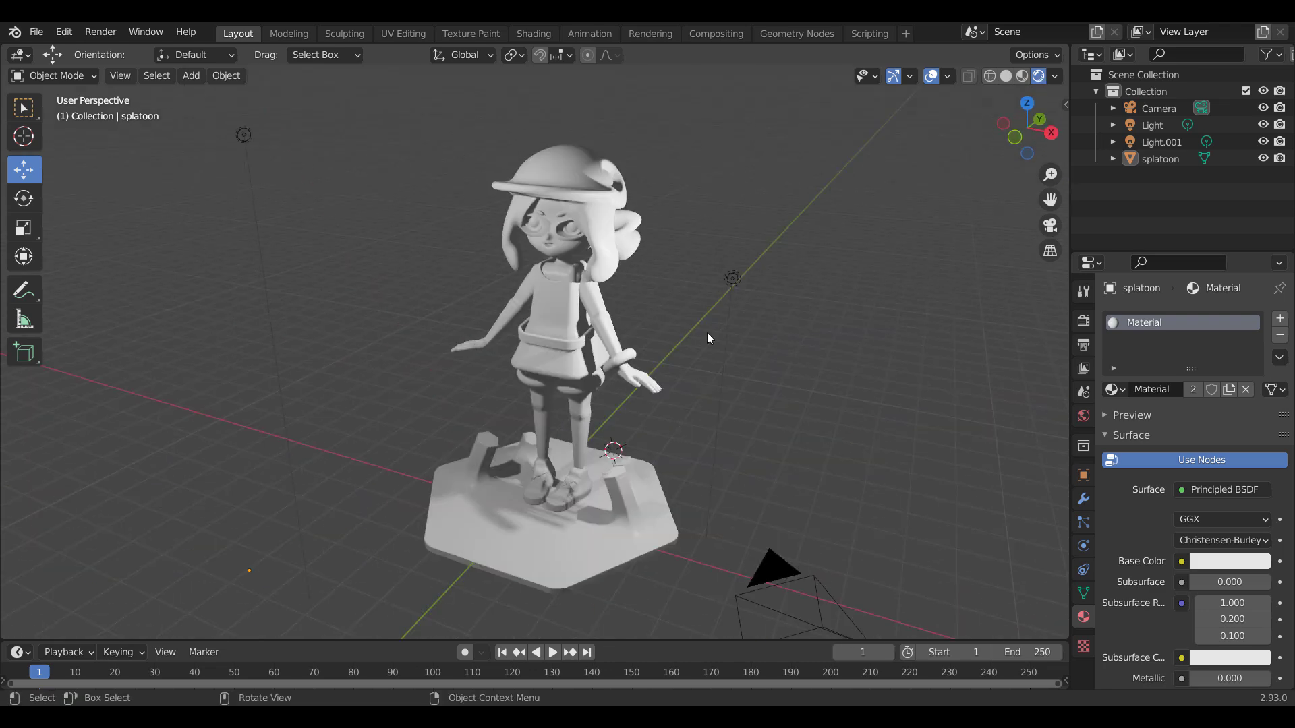
scroll(707, 333, up, 3)
Step: Add an Attribute node to the splatoon material in the Shading workspace
click(534, 33)
key(shift+a)
click(458, 547)
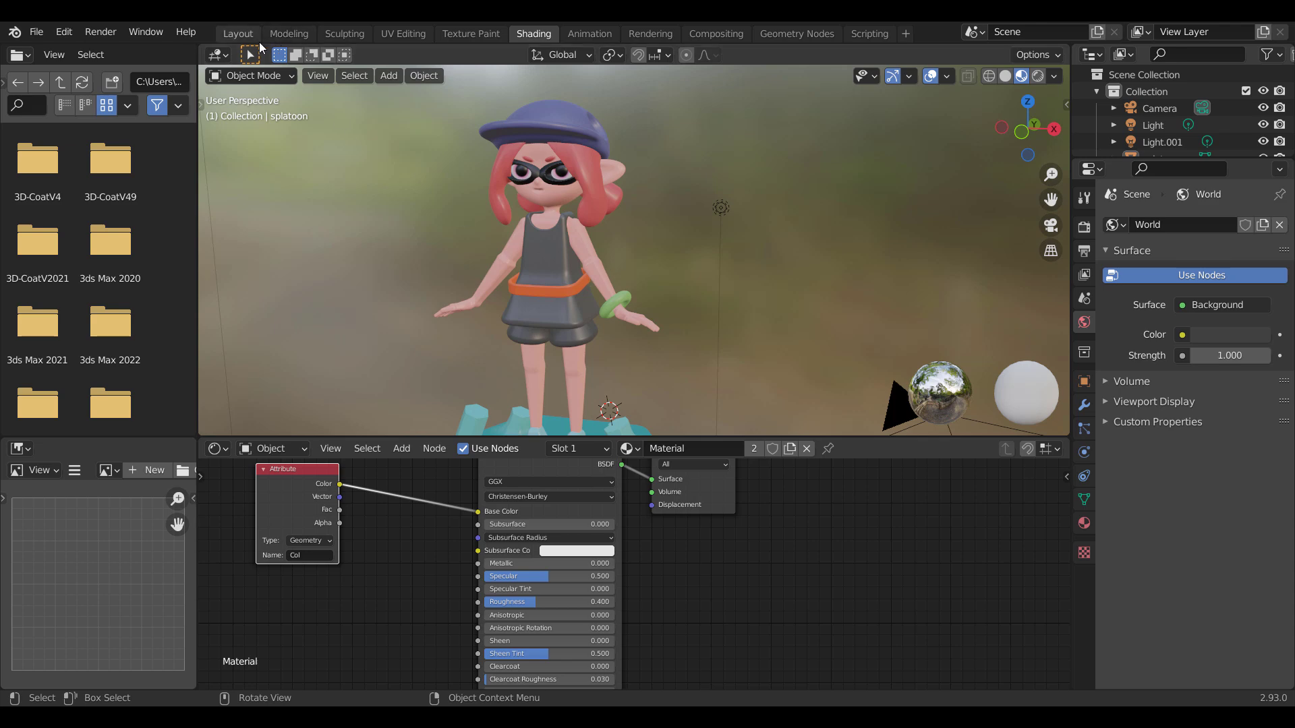
Step: Back in Layout, orbit the vertex-coloured splatoon character to view it from behind and the side
click(238, 33)
mouse_move(668, 288)
middle_down()
mouse_move(749, 290)
mouse_move(665, 286)
mouse_move(646, 325)
mouse_move(694, 333)
middle_up()
scroll(694, 333, up, 5)
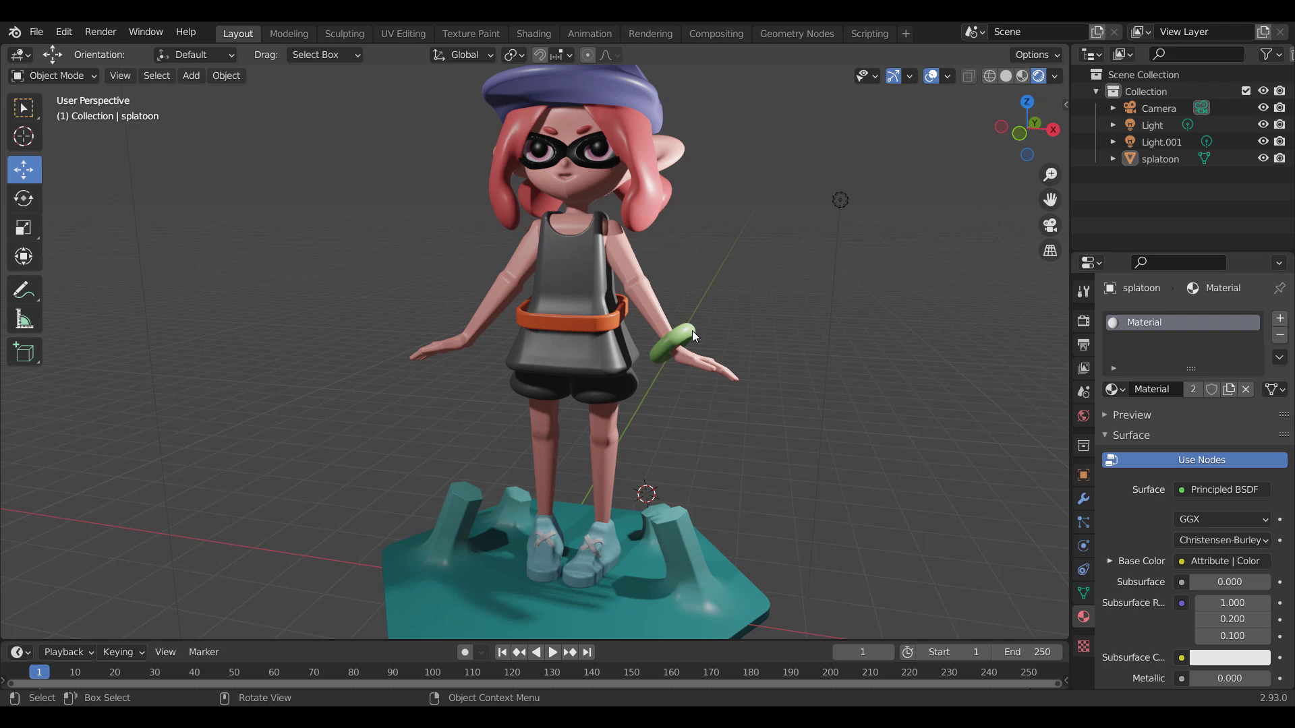
scroll(735, 333, down, 5)
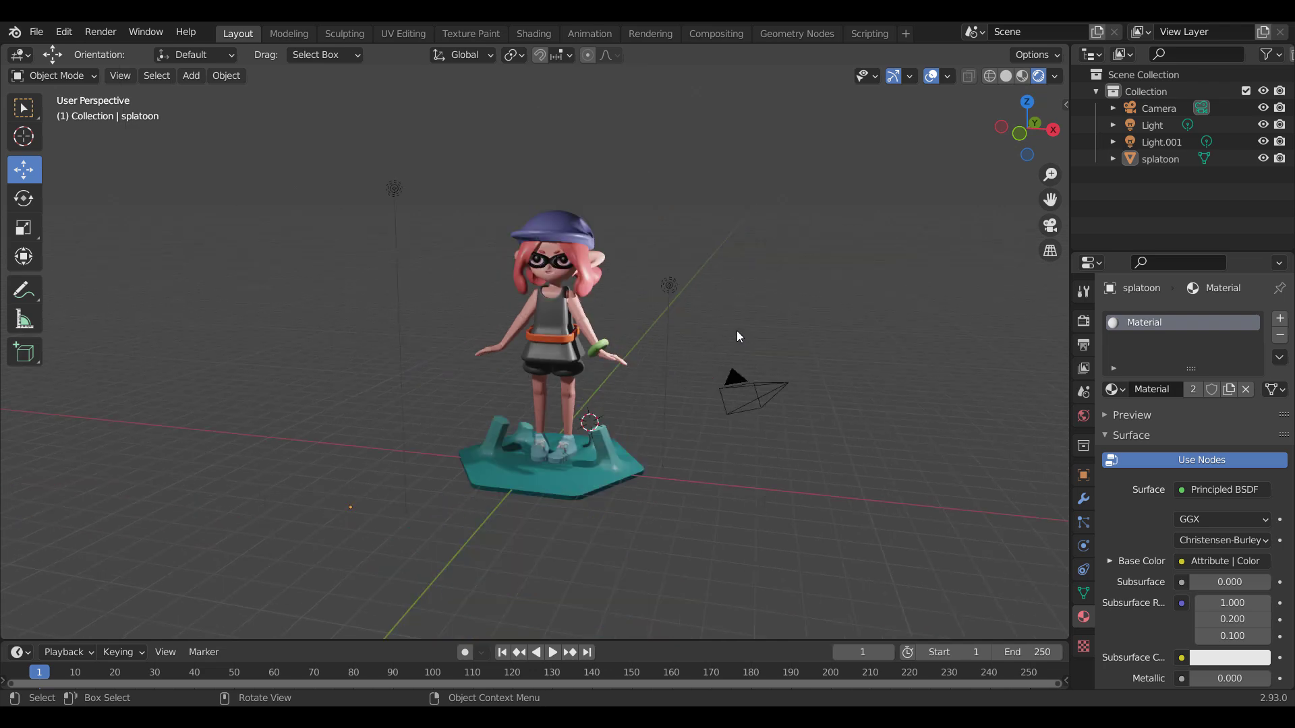
mouse_move(737, 335)
middle_down()
mouse_move(416, 315)
mouse_move(742, 334)
middle_up()
scroll(612, 371, up, 5)
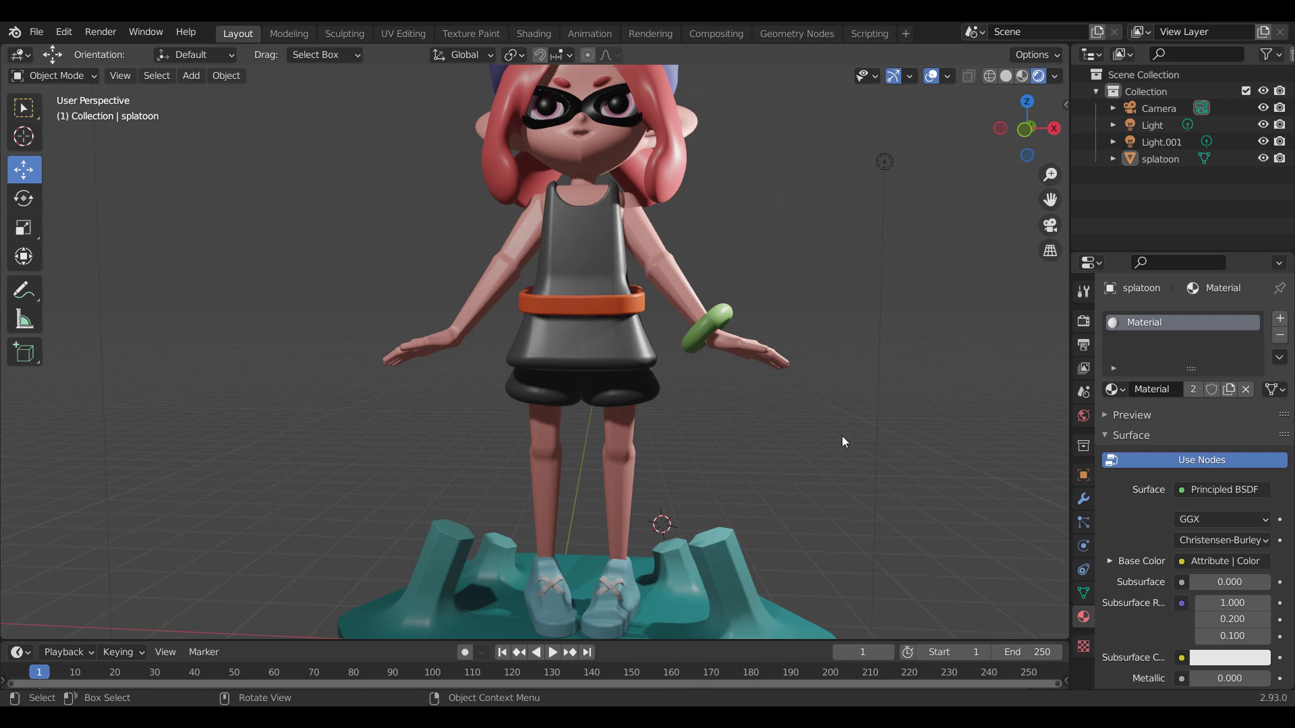
scroll(808, 458, down, 3)
middle_drag(808, 457, 793, 477)
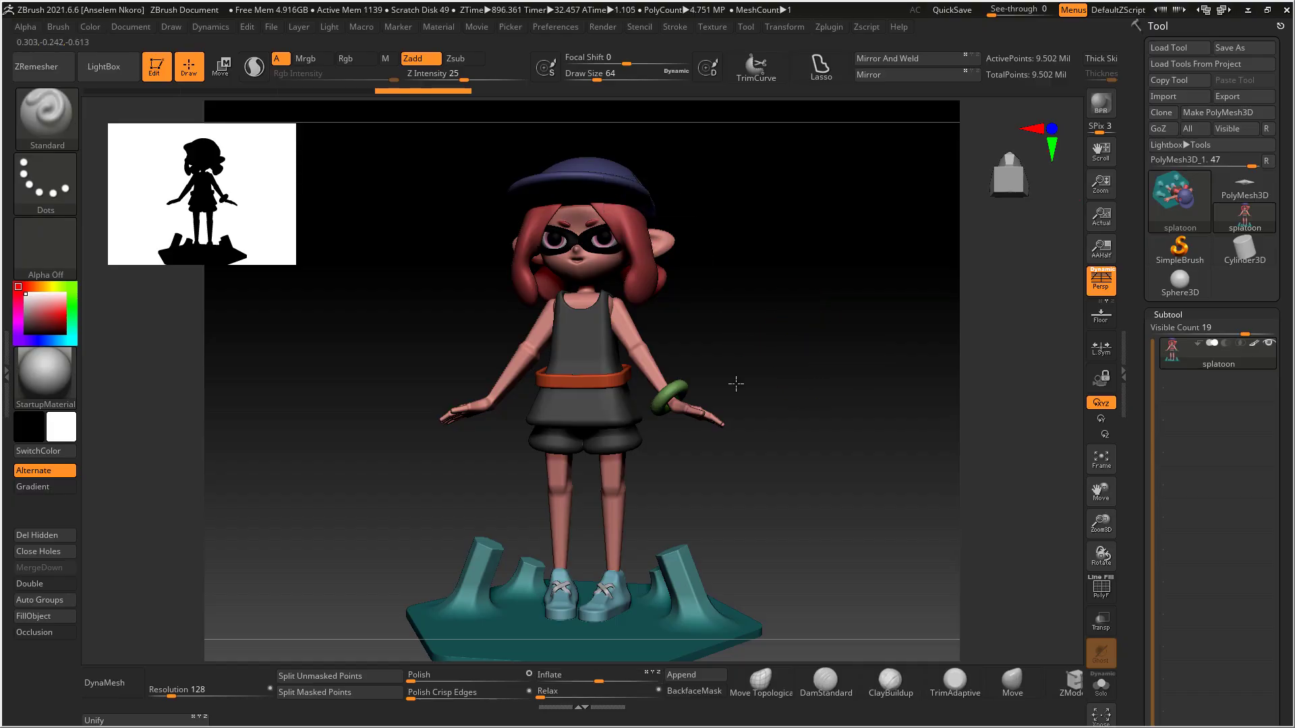
drag(734, 378, 862, 360)
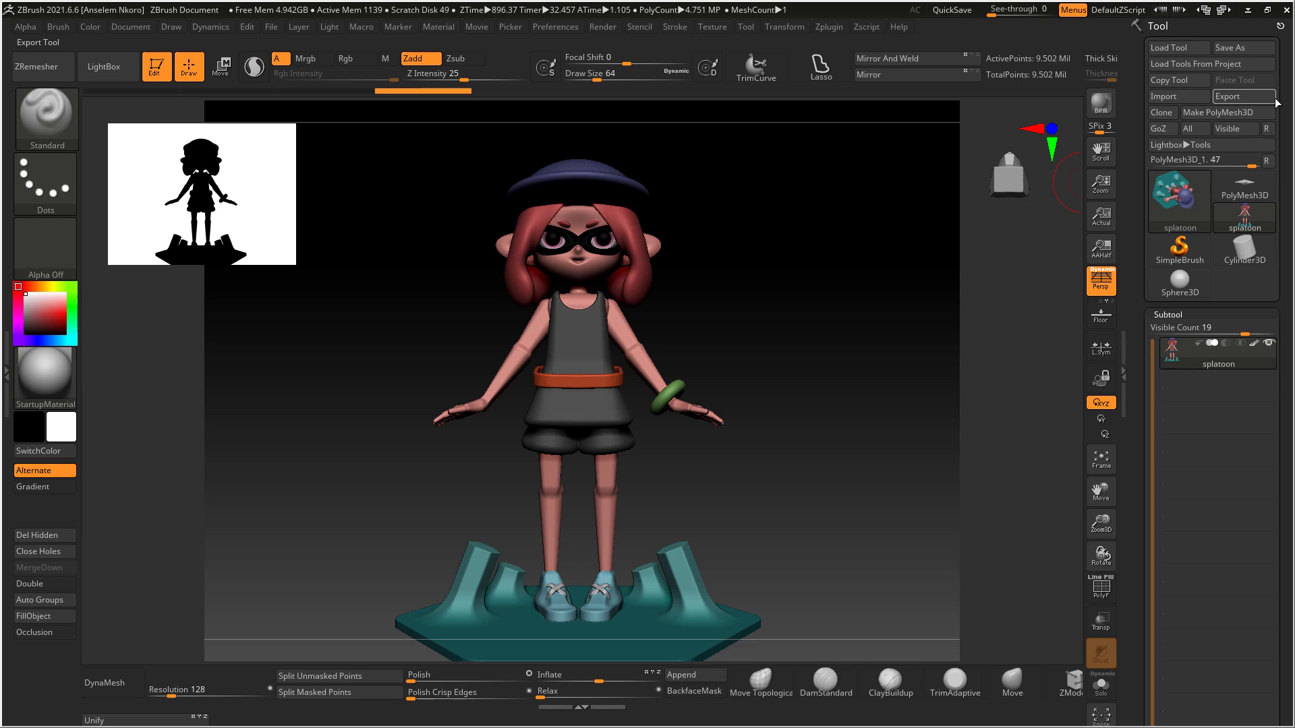
click(1172, 102)
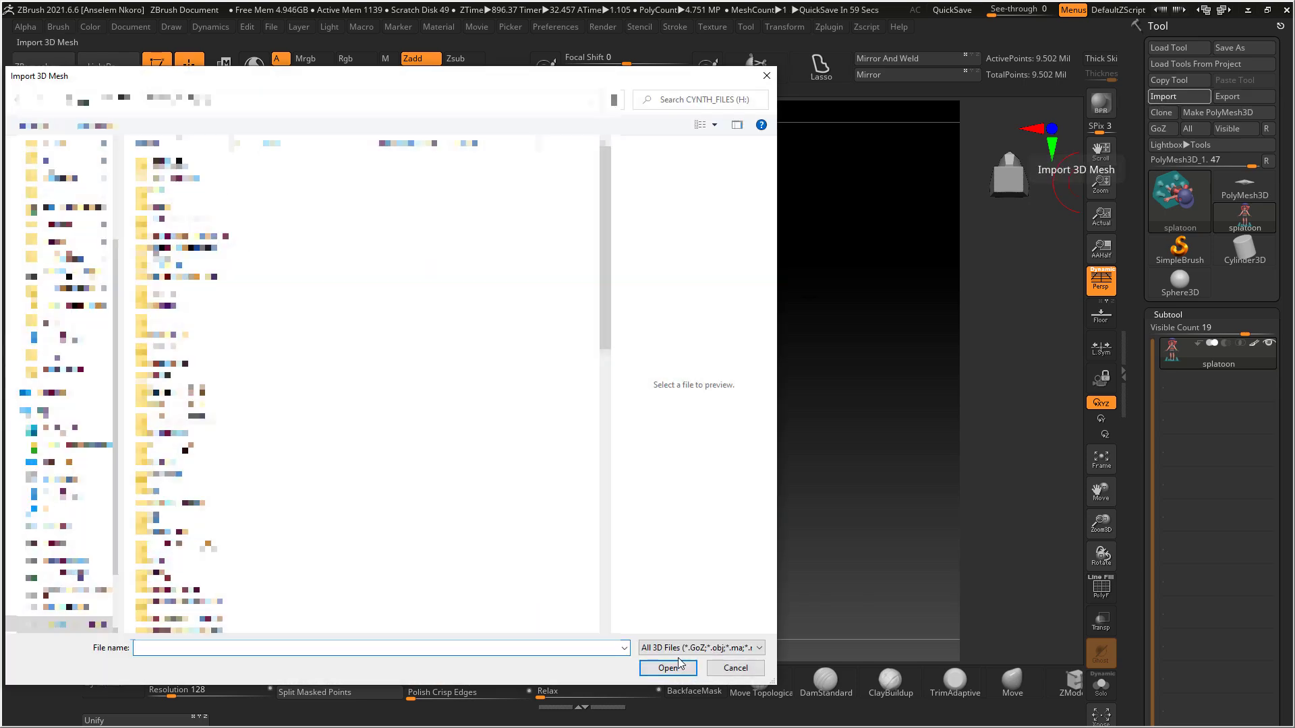
click(688, 646)
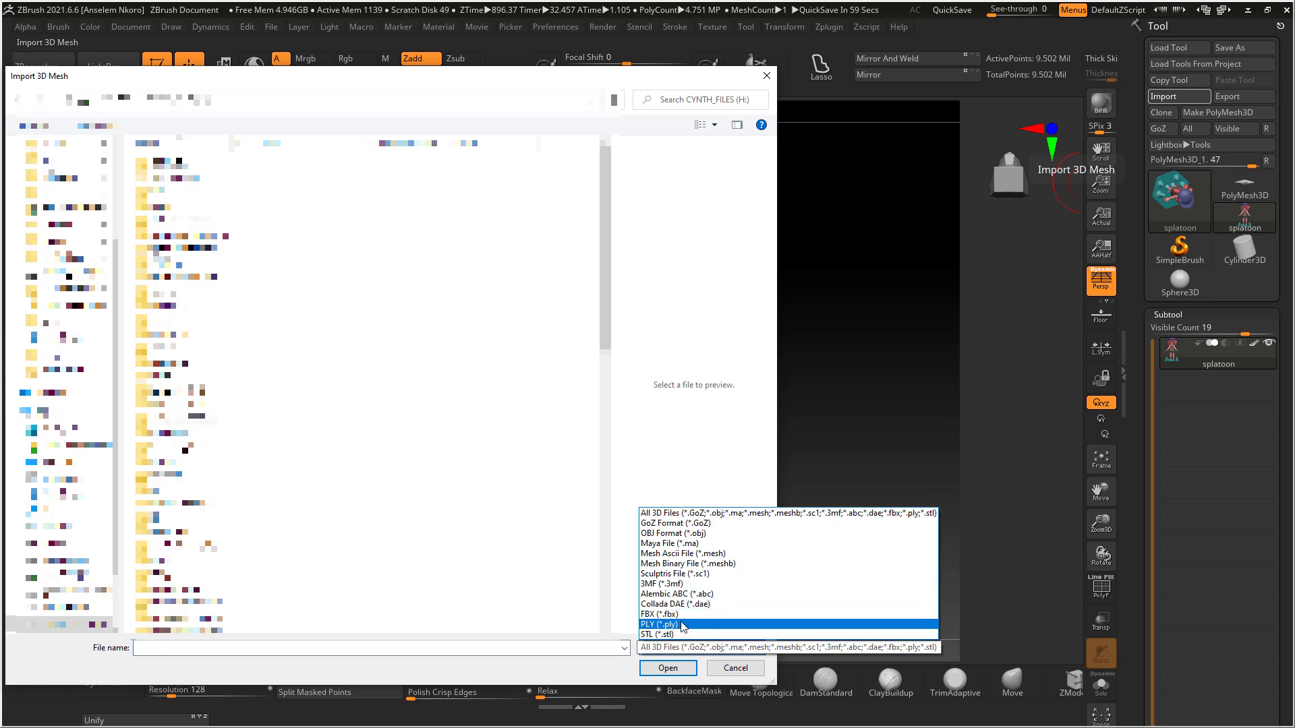
click(578, 676)
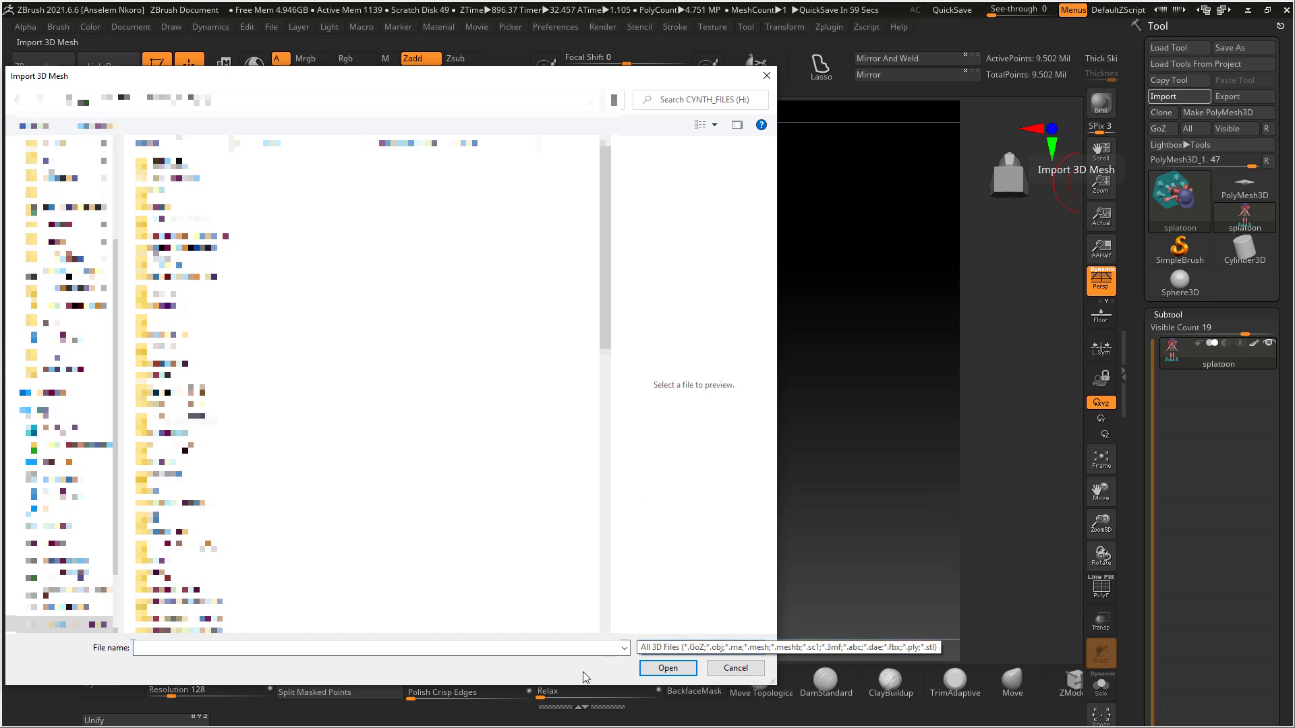
click(726, 676)
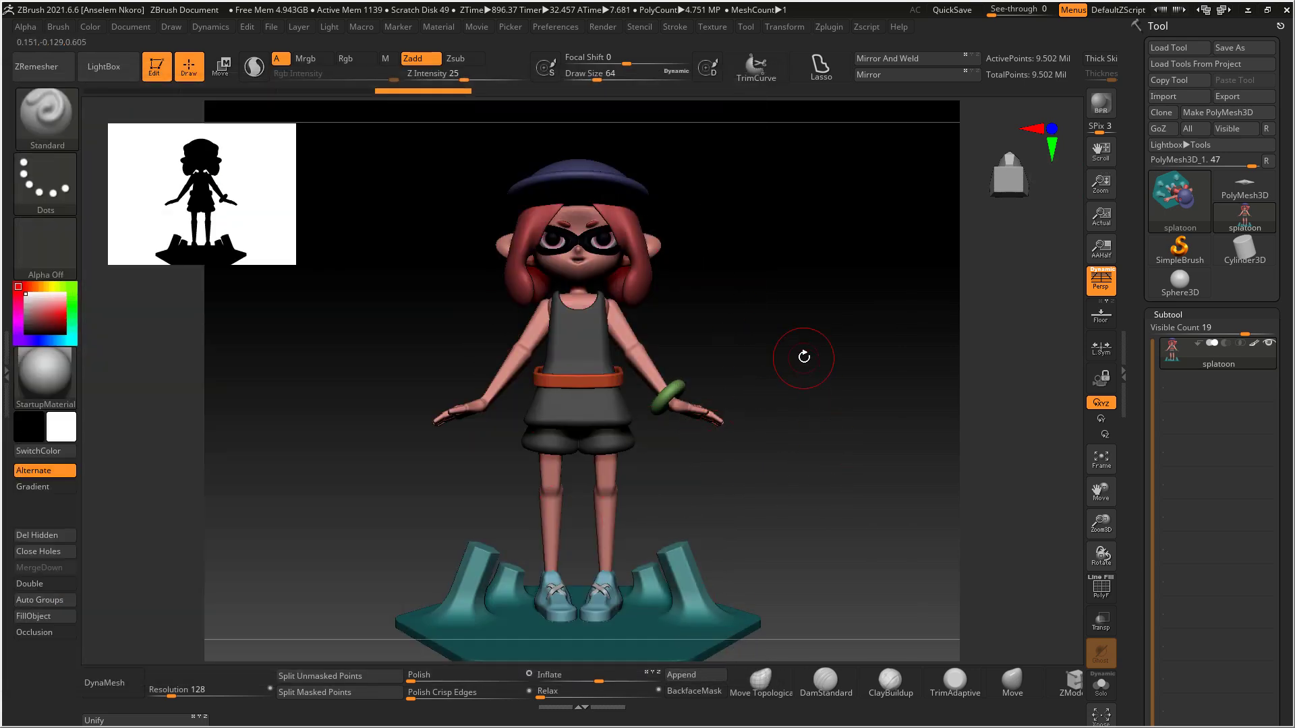
key(f)
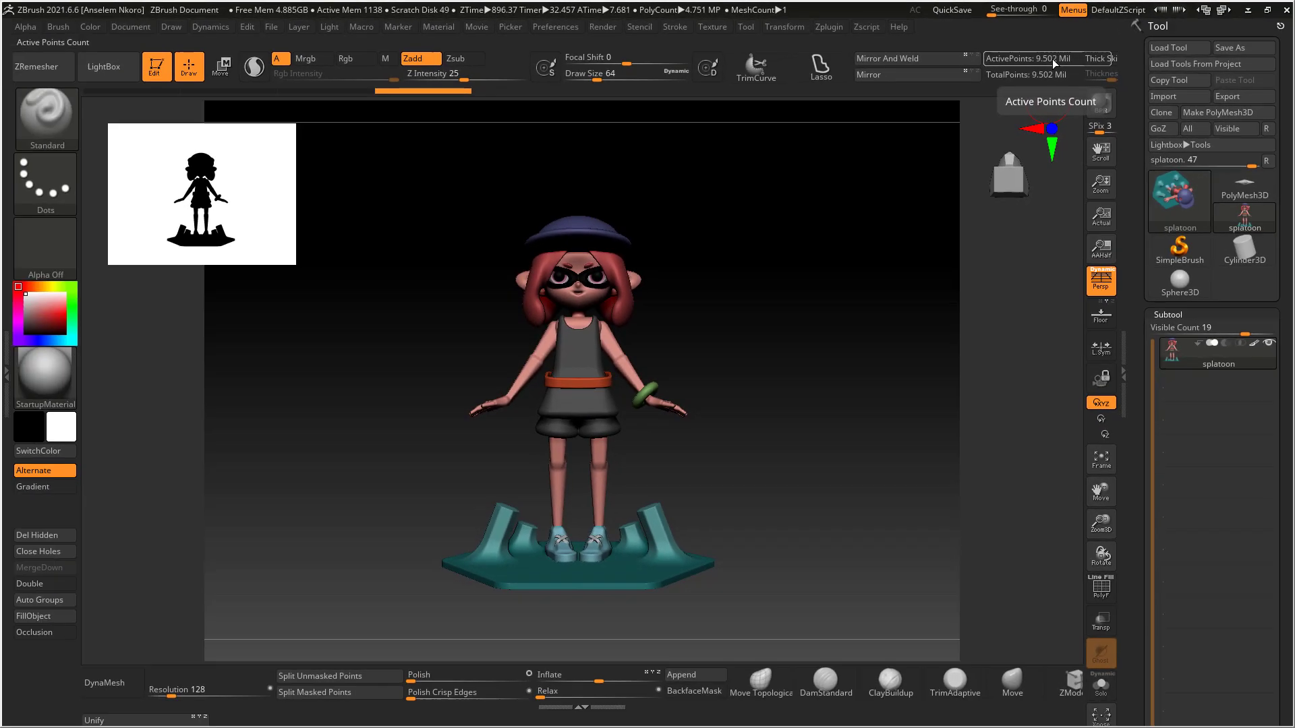
mouse_move(787, 448)
mouse_down()
mouse_move(680, 462)
mouse_move(711, 367)
mouse_move(766, 405)
mouse_move(789, 390)
mouse_move(711, 376)
mouse_move(539, 384)
mouse_move(795, 470)
mouse_move(801, 458)
mouse_up()
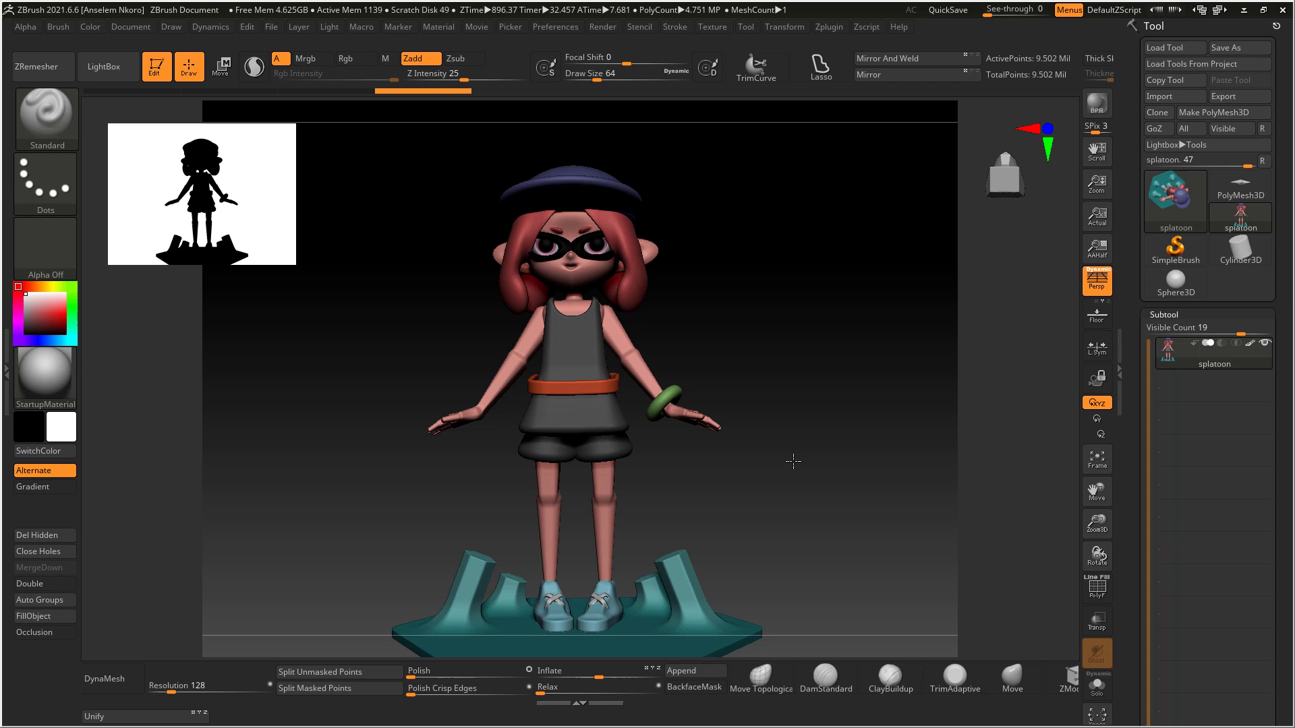
Step: Orbit the splatoon mesh to an exact side profile
alt+drag(793, 461, 745, 408)
drag(838, 453, 912, 509)
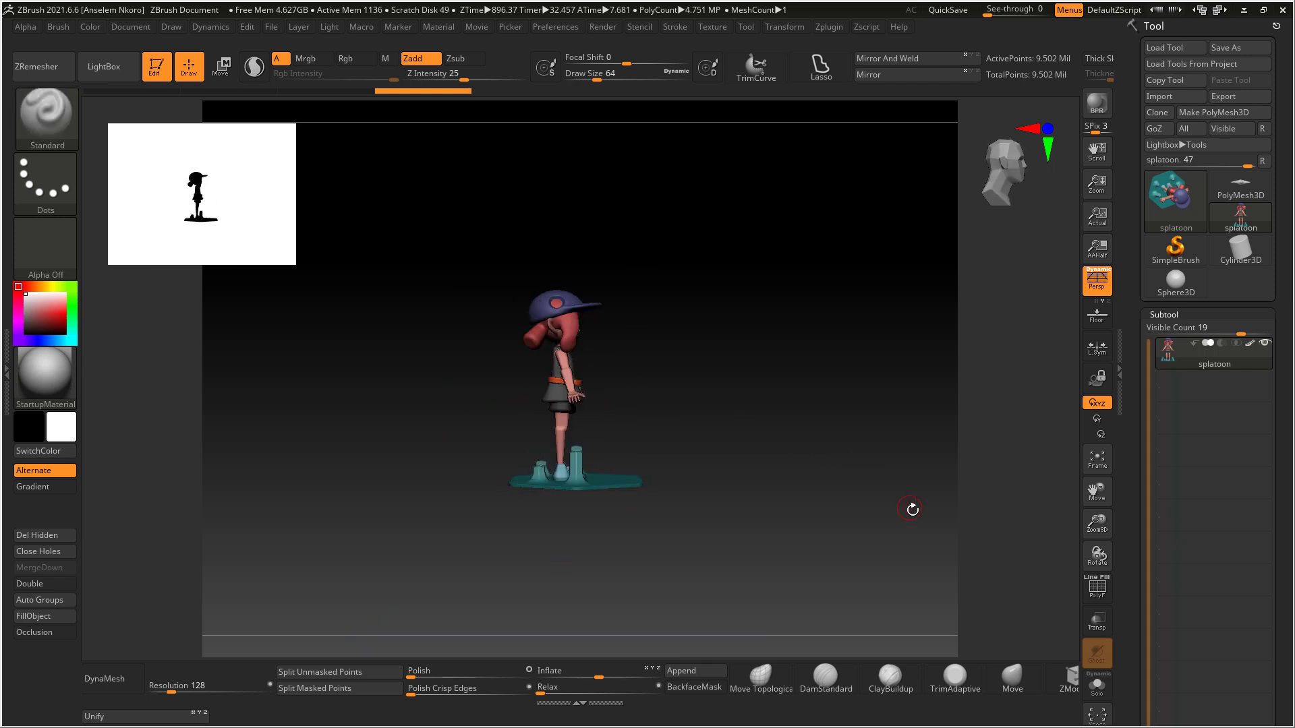
drag(815, 549, 744, 528)
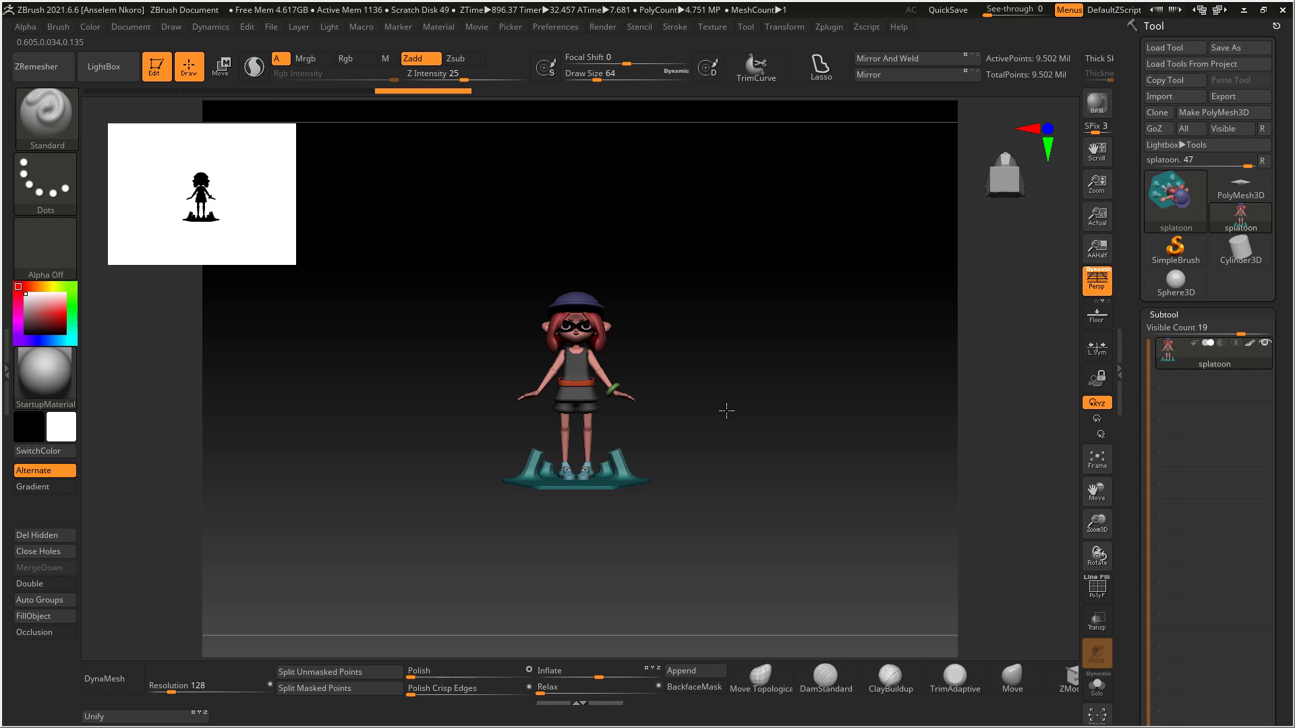
mouse_move(726, 410)
shift+mouse_down()
mouse_move(748, 413)
mouse_move(735, 426)
shift+mouse_up()
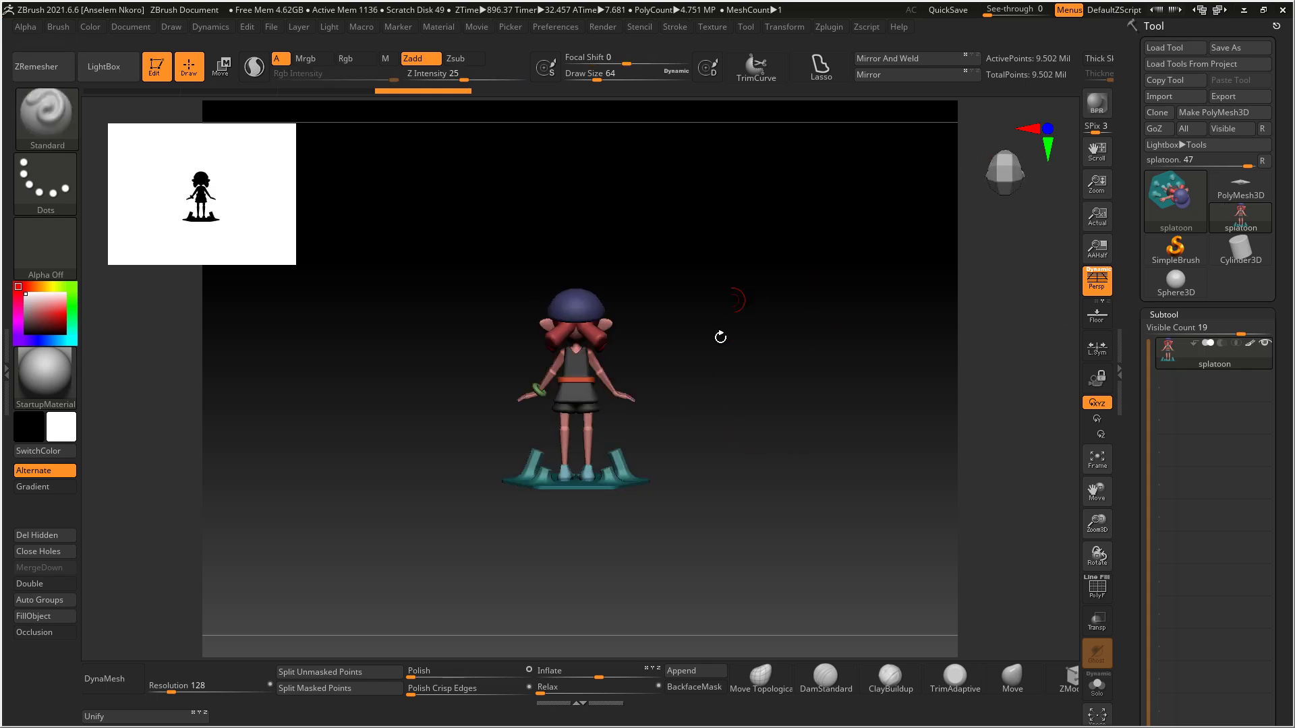
Step: Rotate the mesh -90 degrees about X, return to Draw, and frame it from the front
click(230, 64)
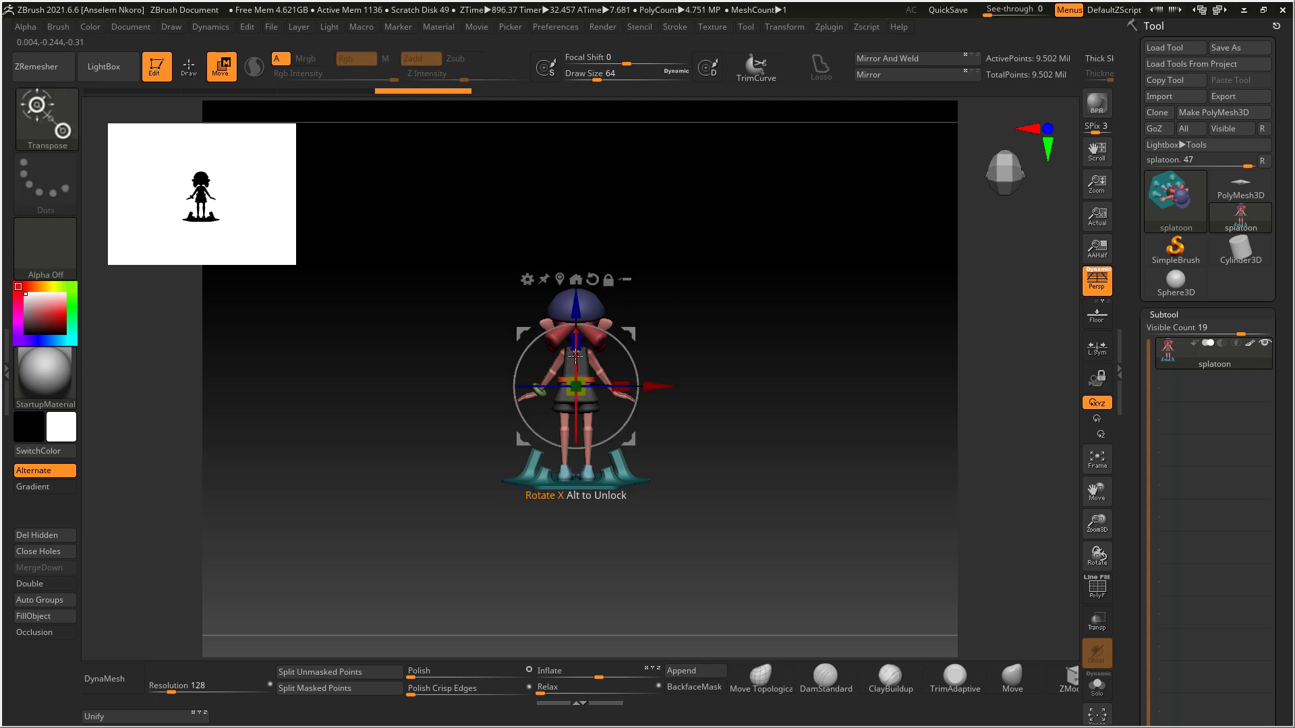
drag(575, 345, 588, 459)
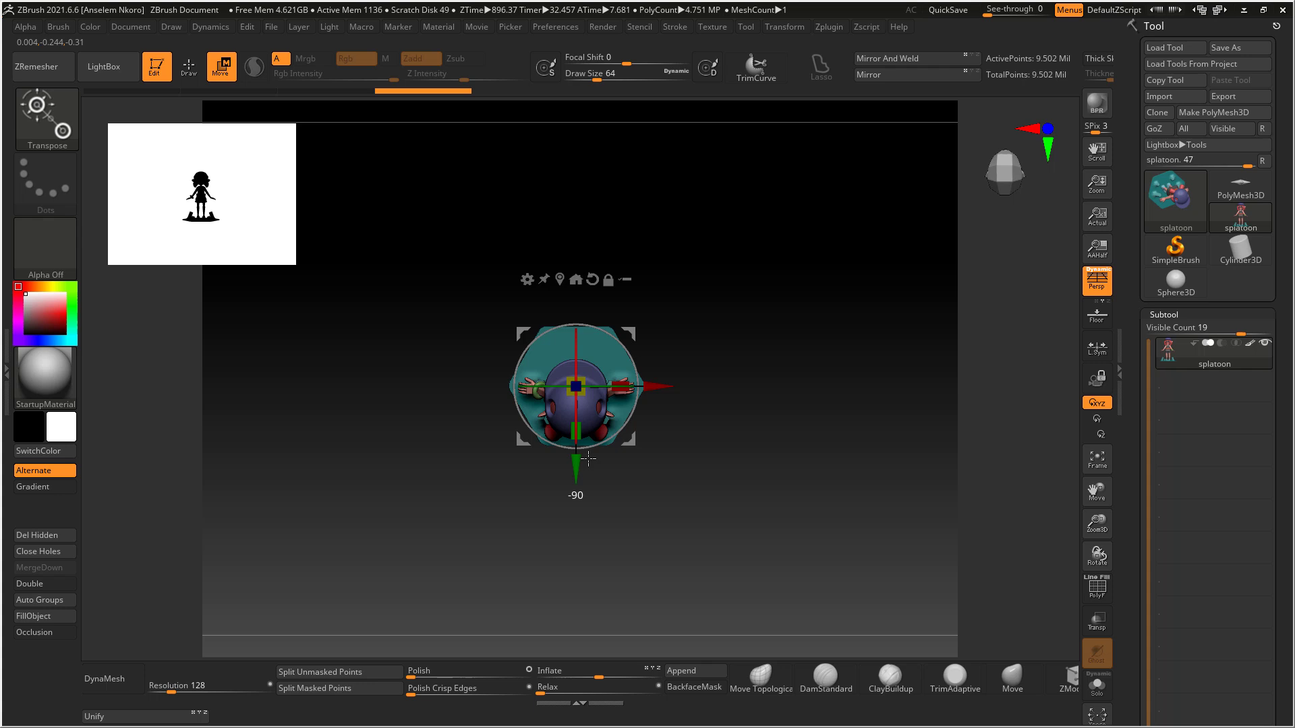
key(q)
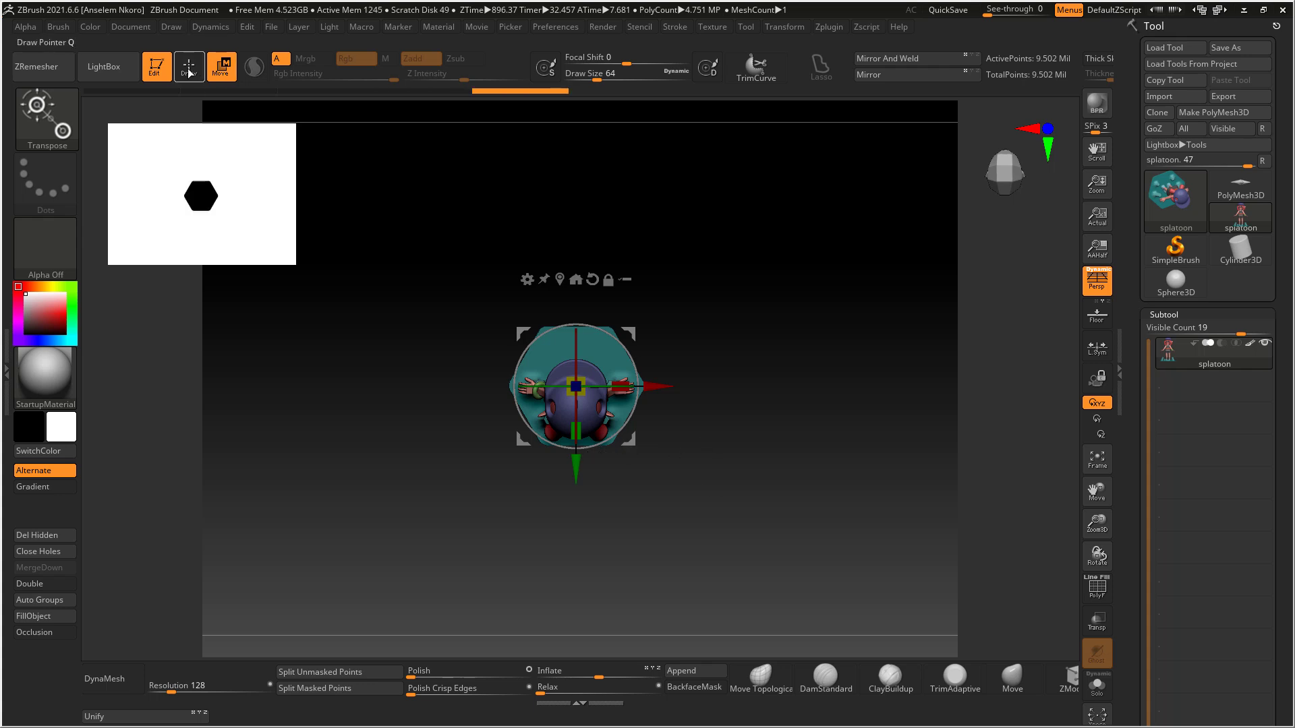
drag(747, 509, 711, 271)
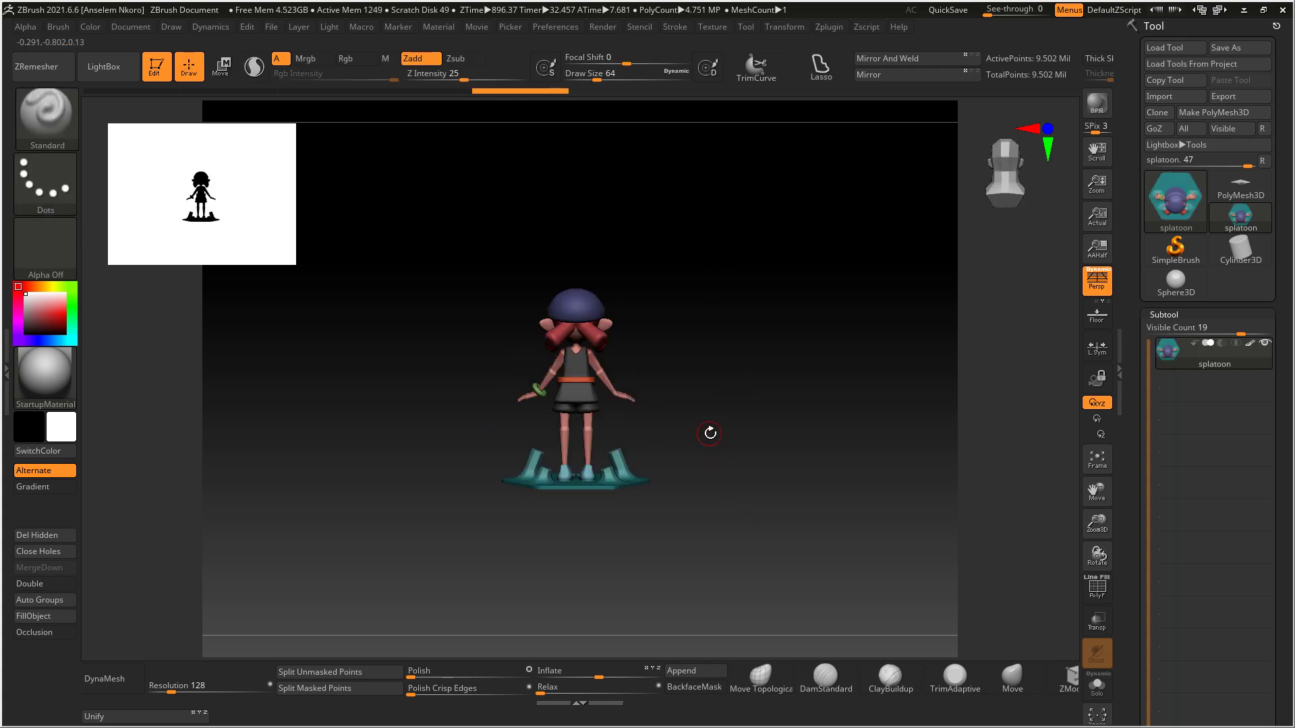
alt+drag(745, 477, 809, 541)
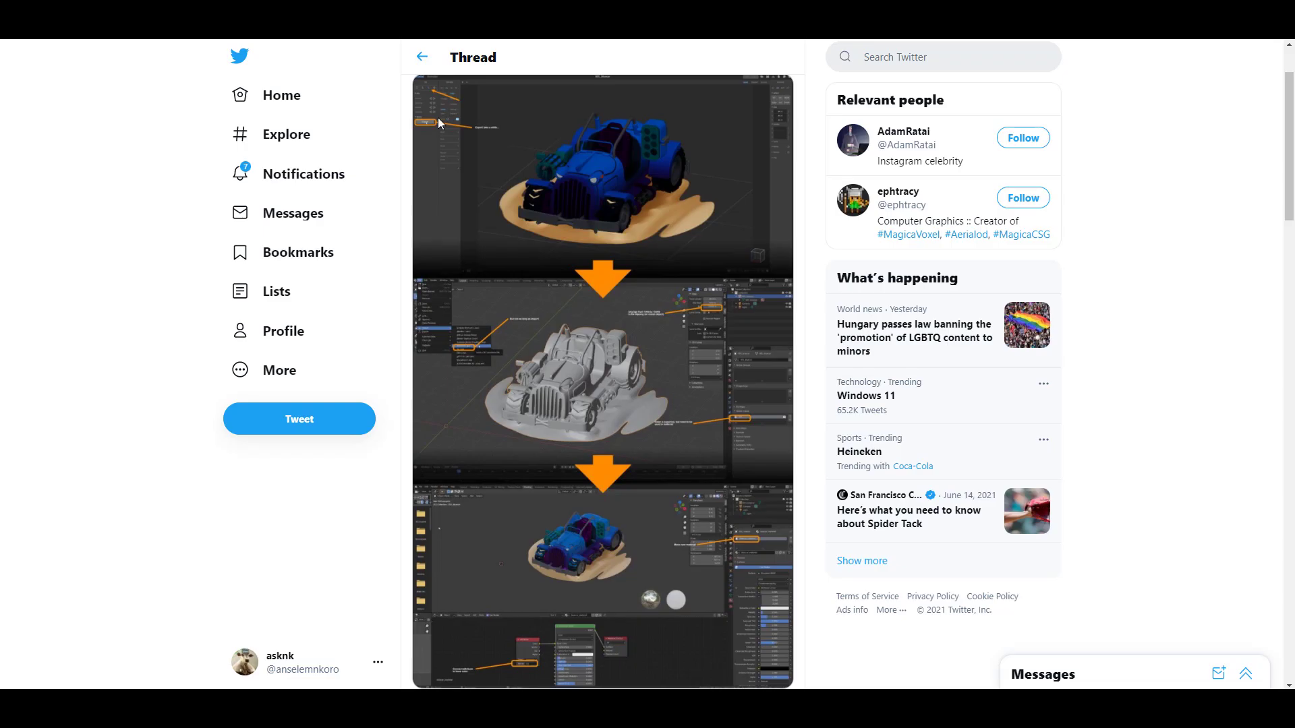
scroll(652, 313, down, 4)
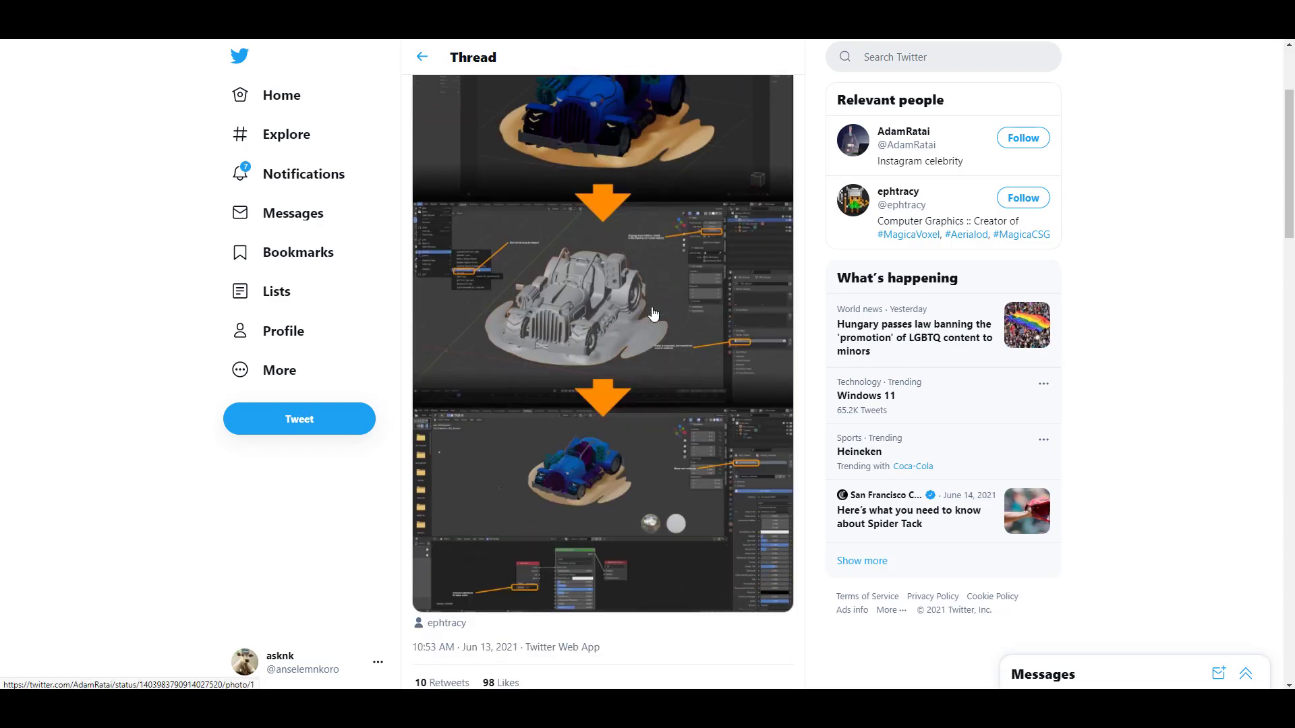
scroll(652, 313, up, 1)
scroll(652, 313, up, 3)
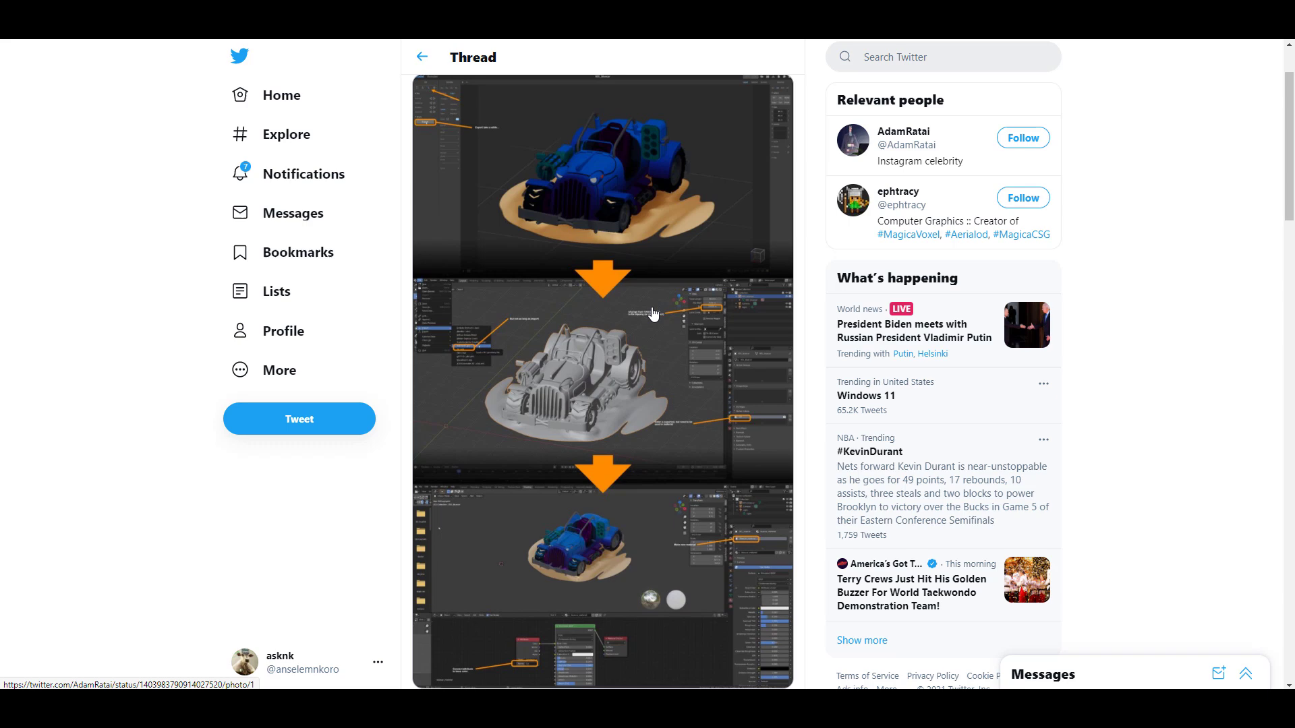
scroll(652, 314, up, 2)
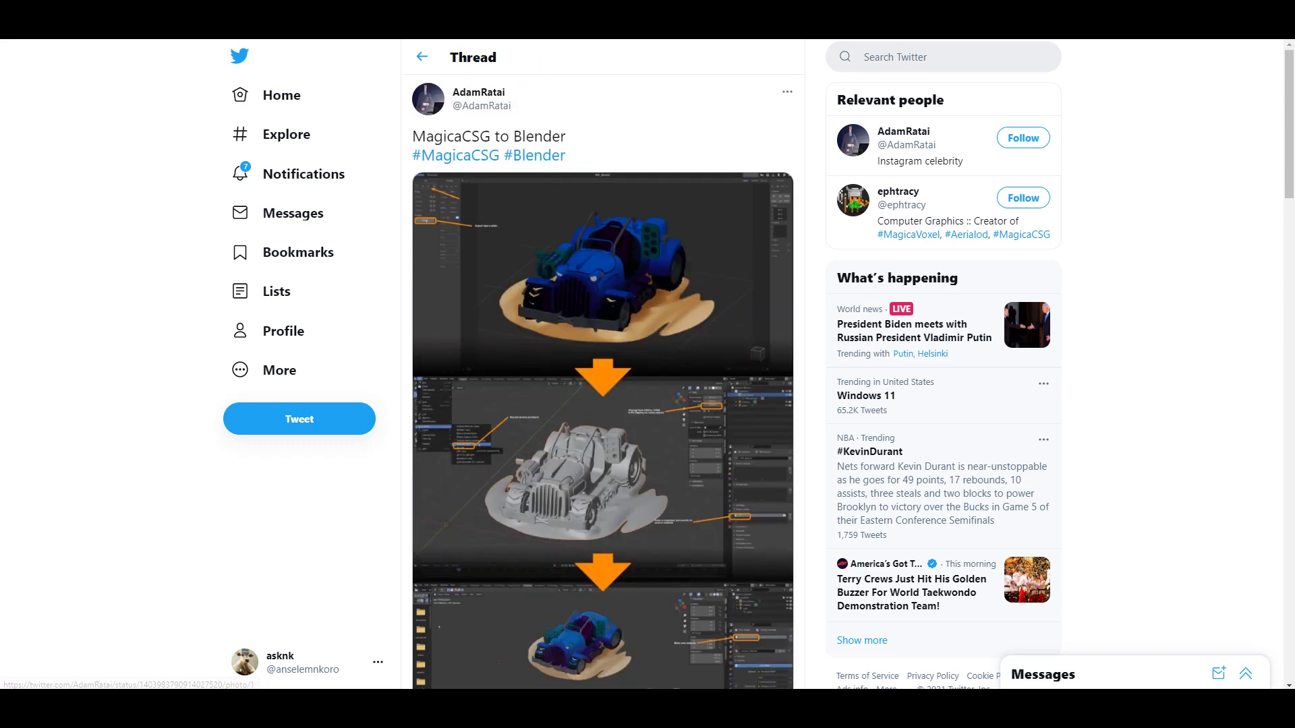
key(alt+Left)
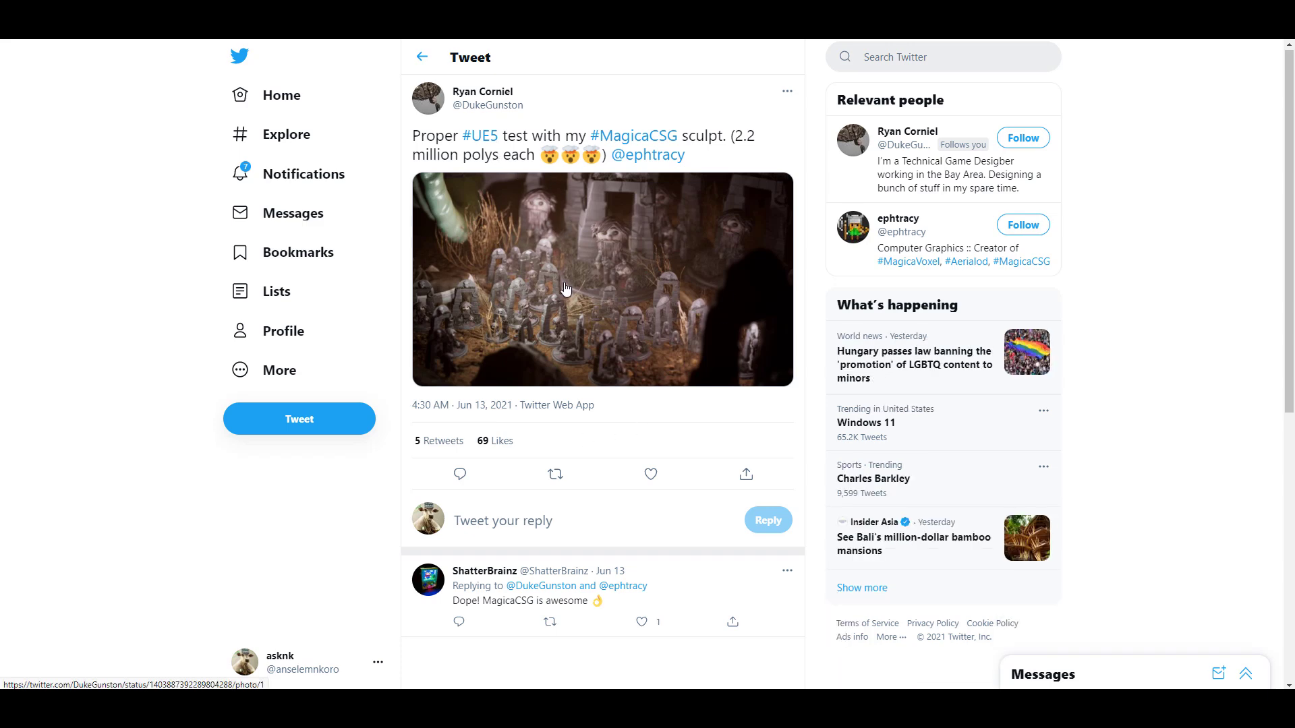
key(alt+Left)
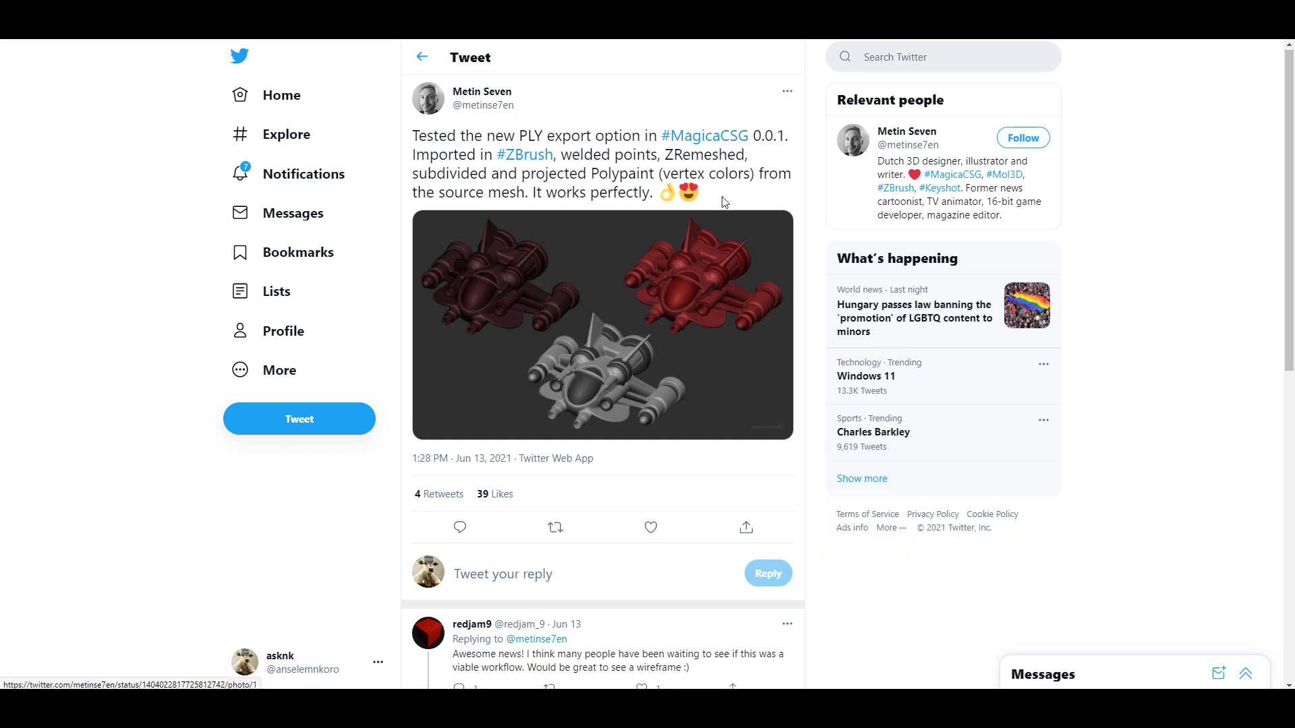
scroll(717, 289, down, 2)
scroll(561, 237, up, 2)
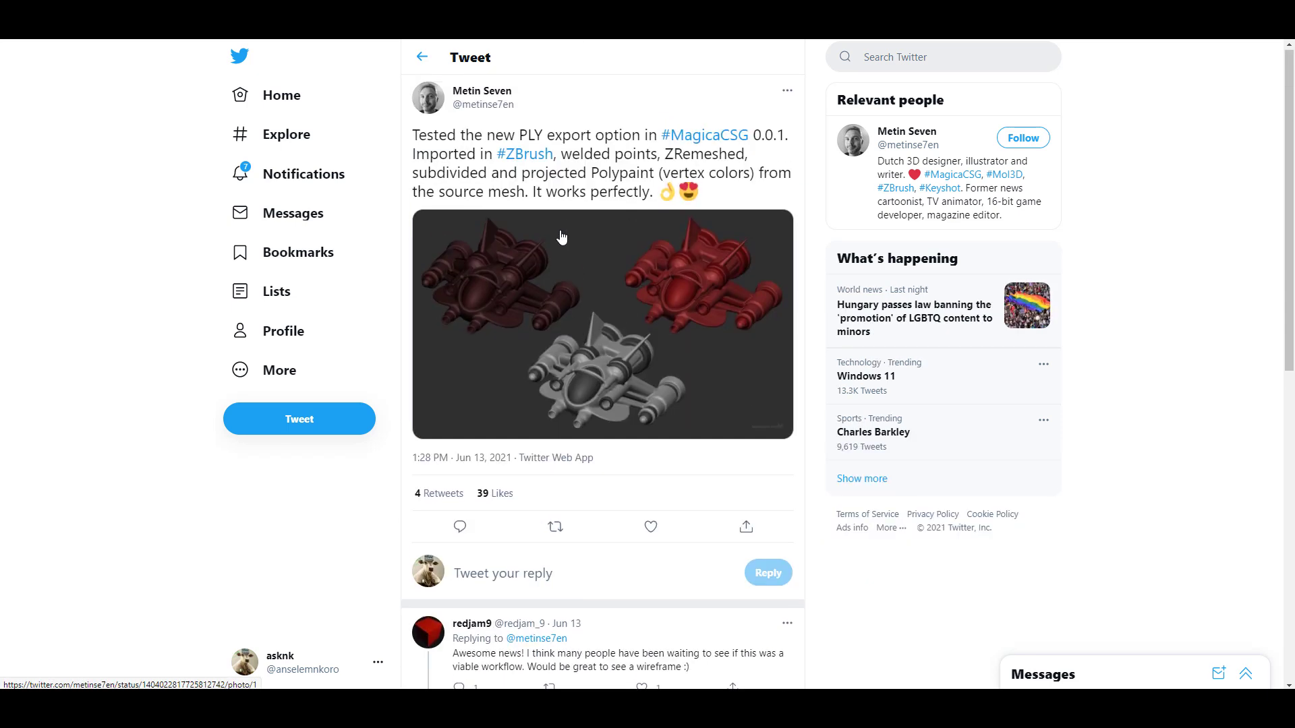
key(ctrl+Tab)
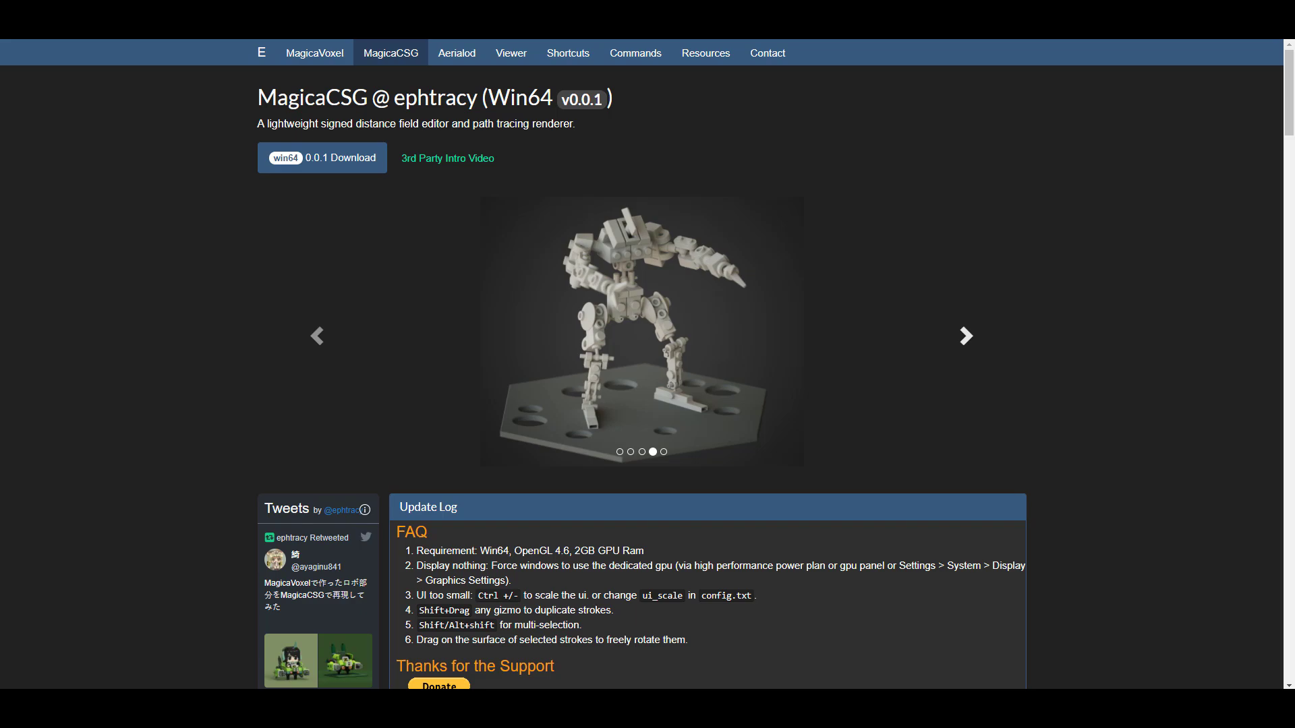
Step: Add a plane mesh and scale it up about 12 times
key(shift+a)
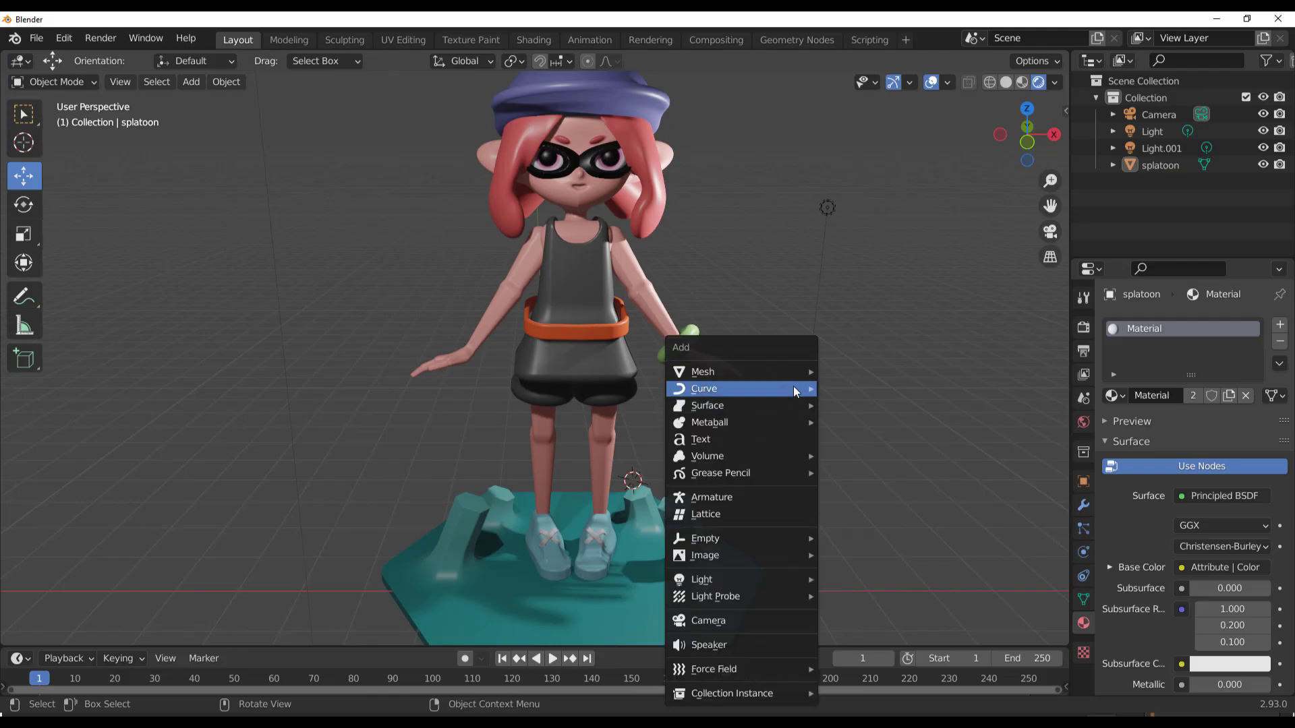
mouse_move(776, 371)
key(Return)
scroll(623, 455, down, 3)
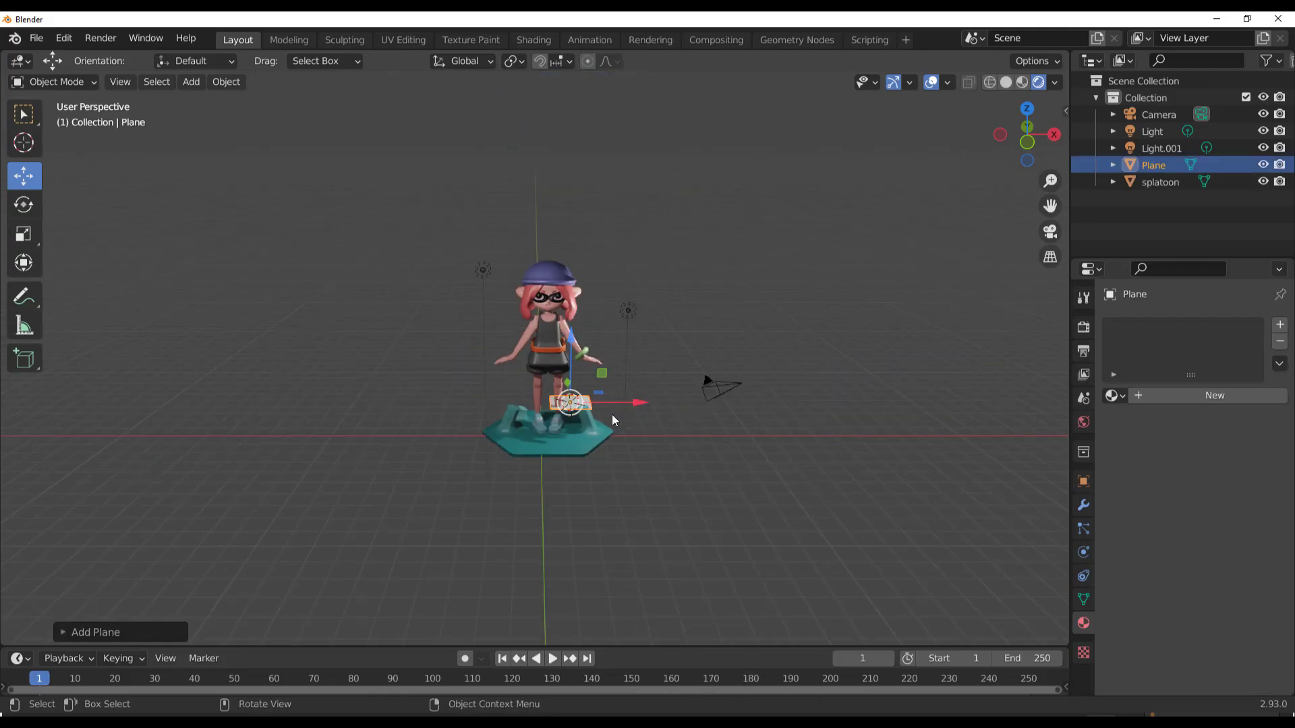
middle_drag(711, 384, 665, 506)
key(s)
click(15, 504)
Step: Move the plane down along Z to sit beneath the character's teal base
middle_drag(15, 505, 856, 459)
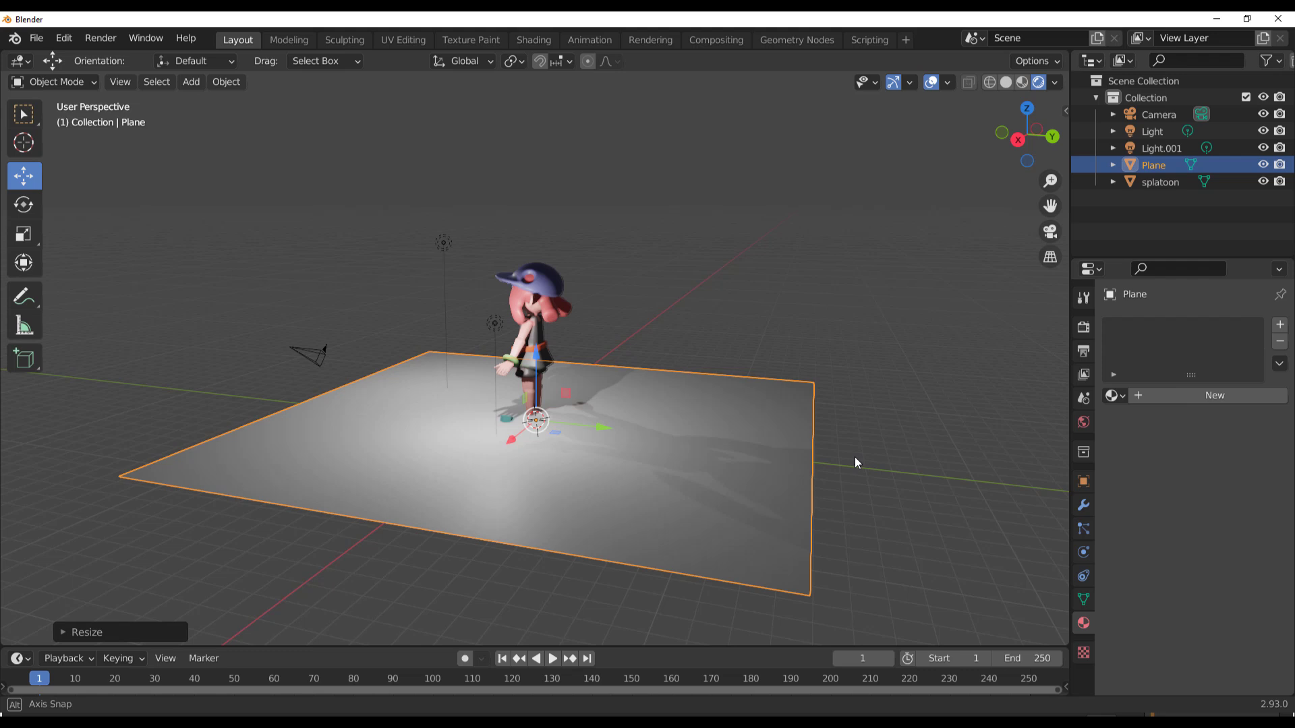
key(g)
key(z)
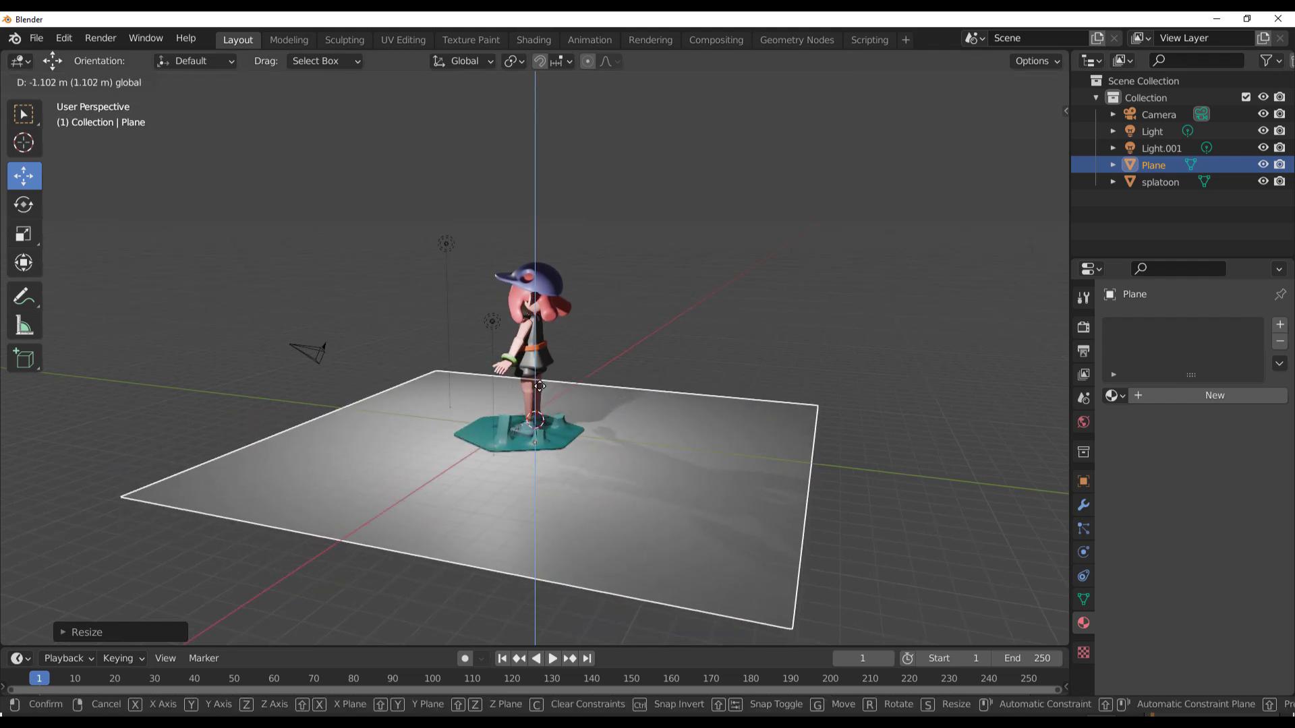
click(539, 398)
middle_drag(540, 398, 599, 431)
scroll(771, 467, up, 5)
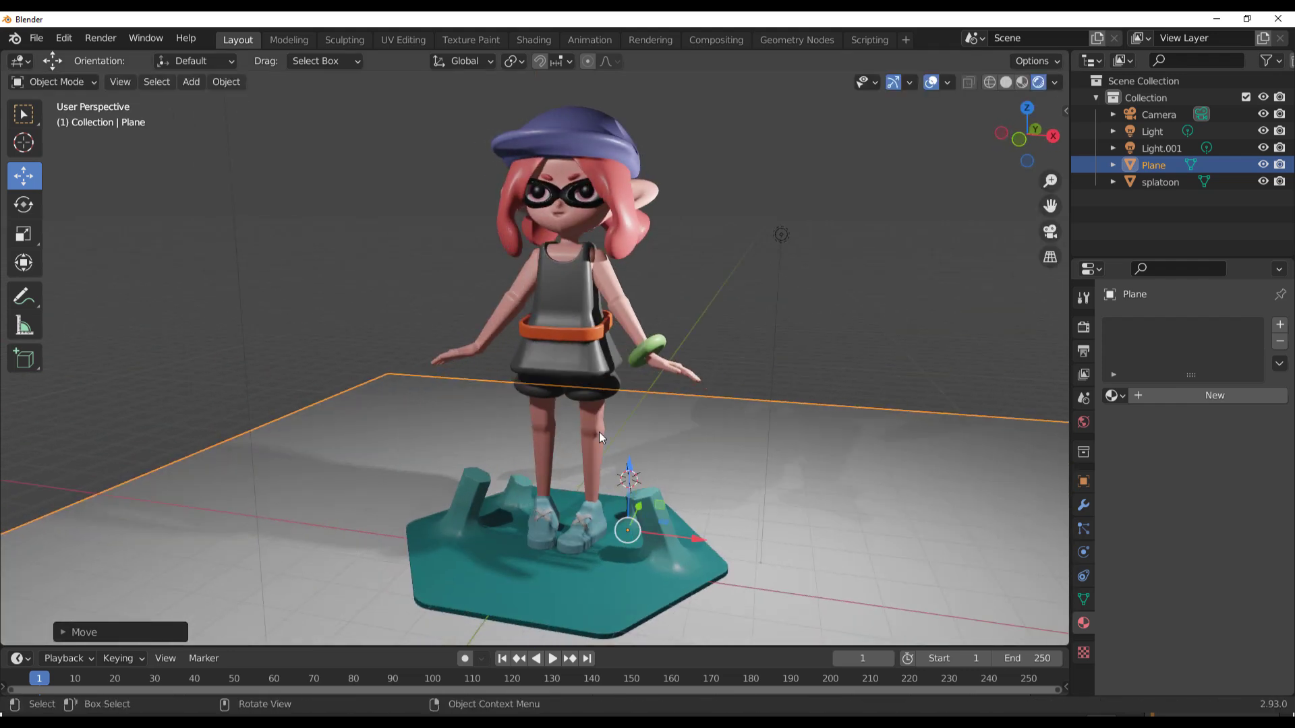